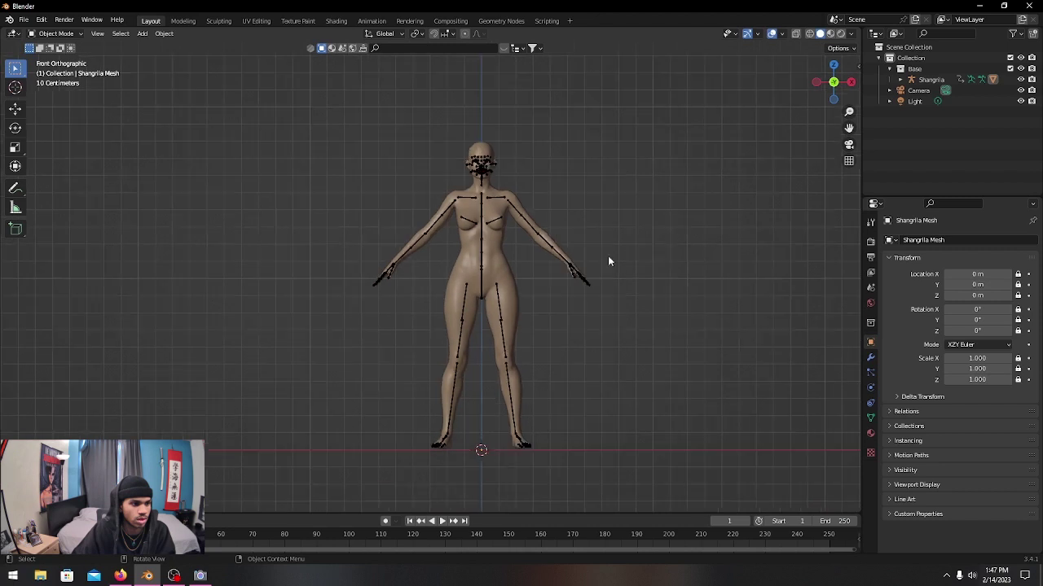
# Step: Delete all vertices of the Shangrila mesh below the neck, working in Edit Mode with X-ray enabled
pyautogui.click(499, 259)
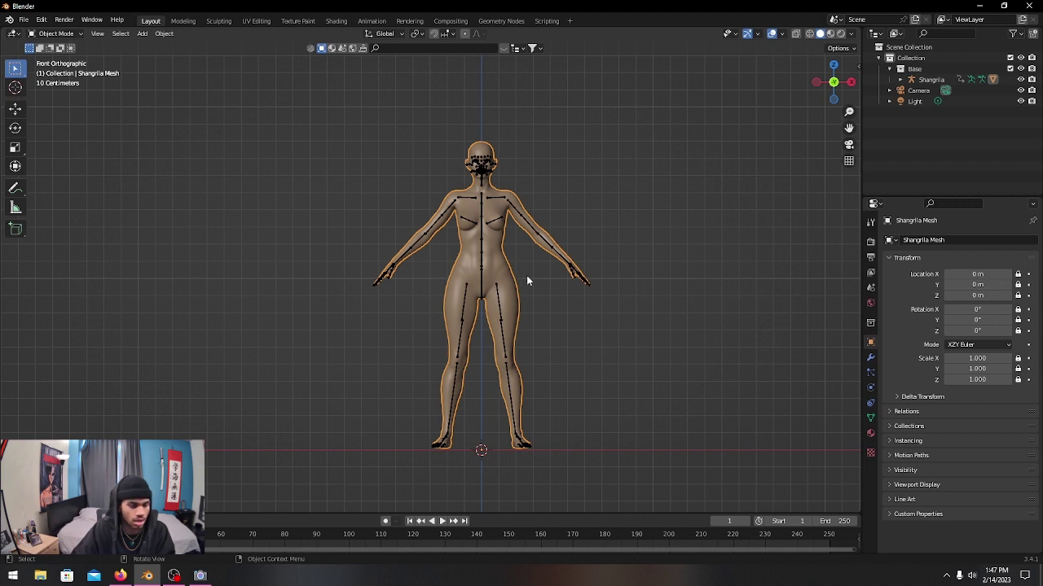
pyautogui.press('Tab')
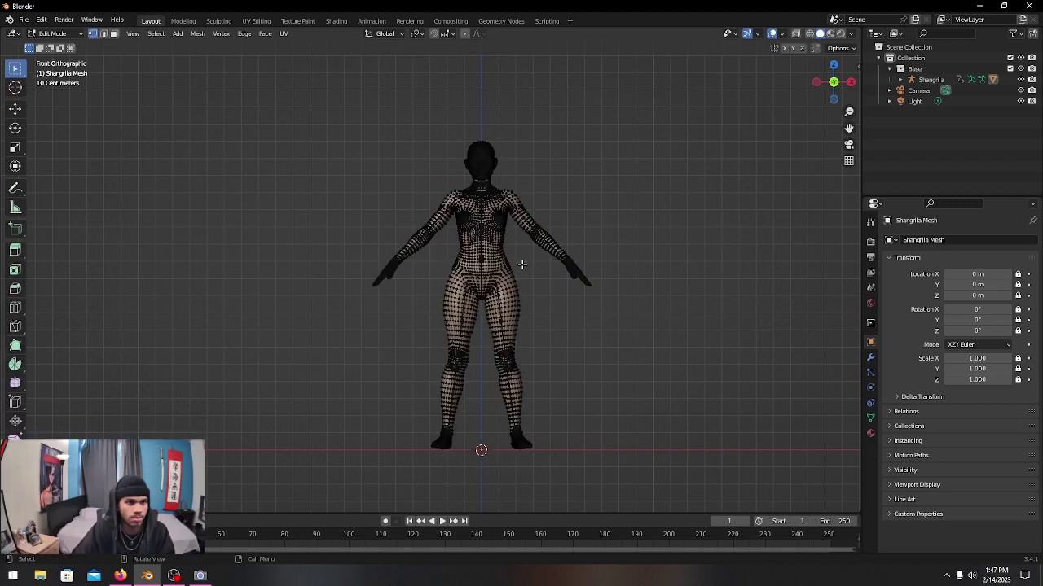
pyautogui.click(796, 36)
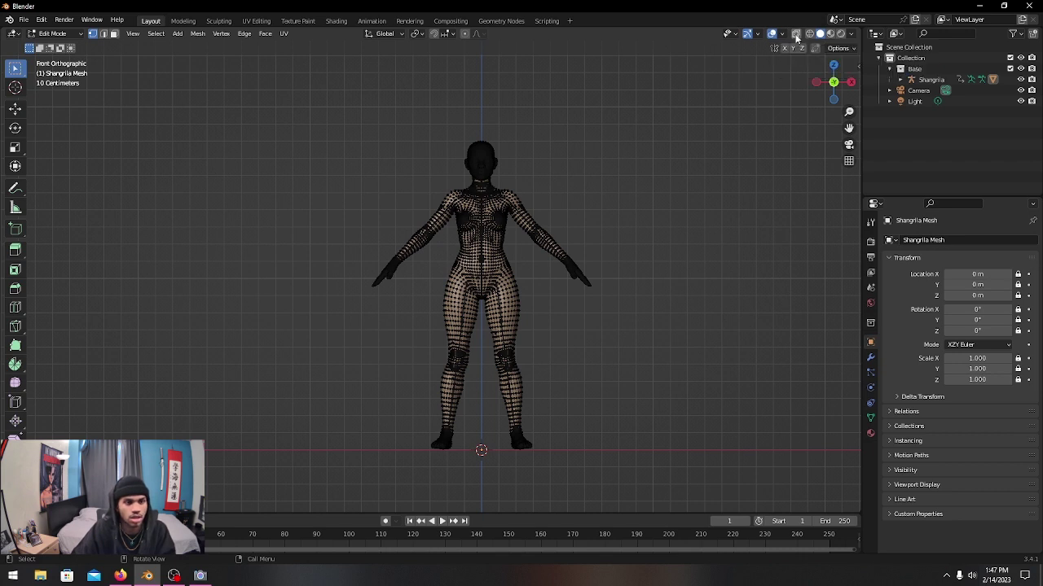
pyautogui.click(796, 36)
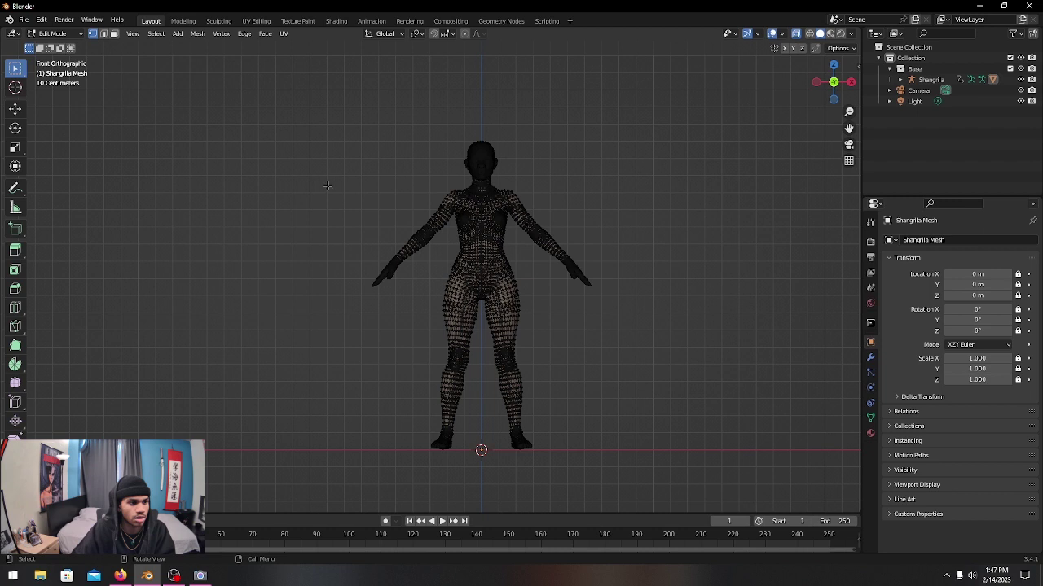
pyautogui.moveTo(318, 184); pyautogui.dragTo(729, 488)
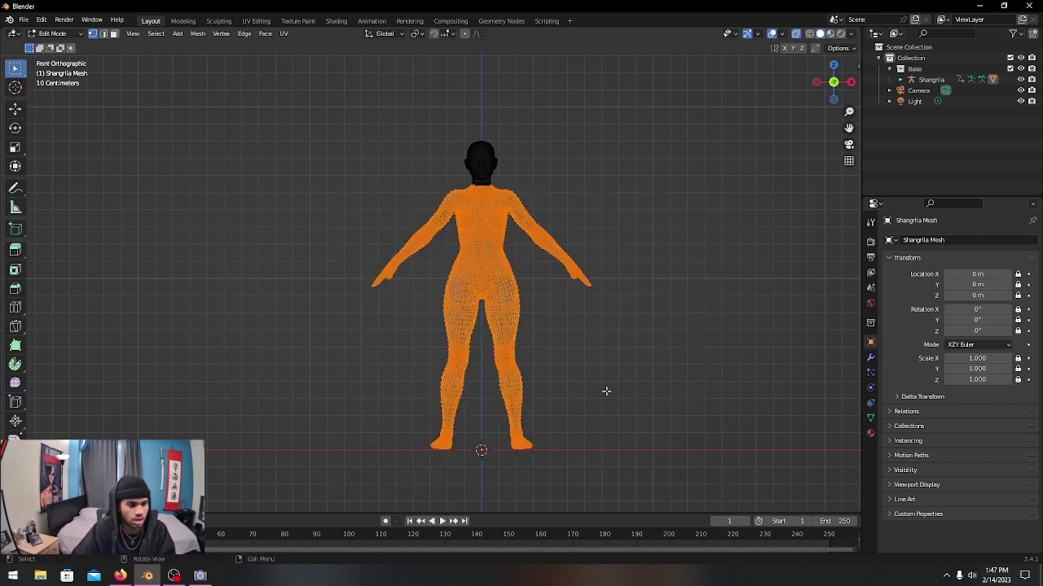
pyautogui.press('x')
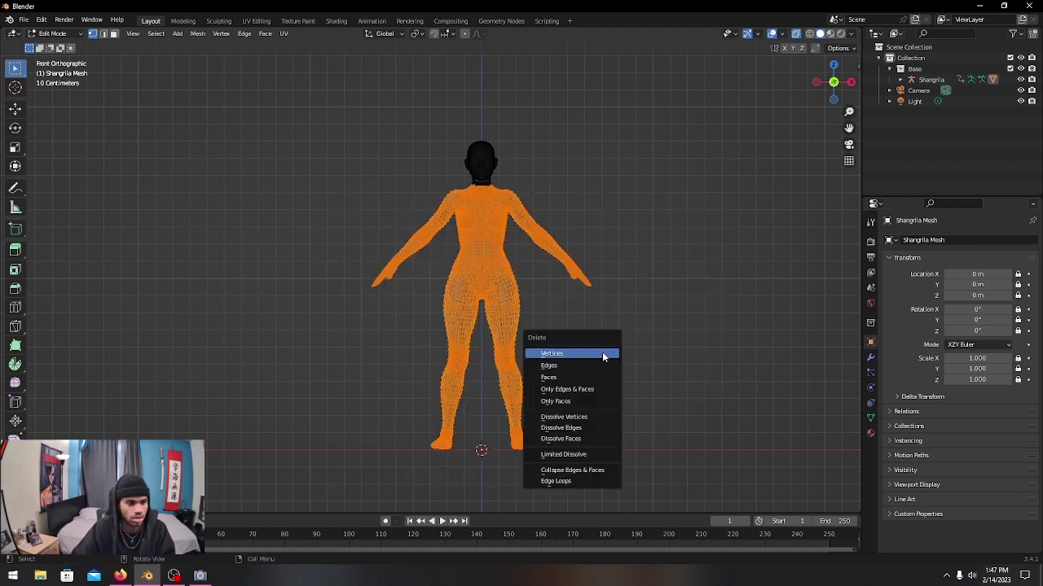
pyautogui.click(604, 356)
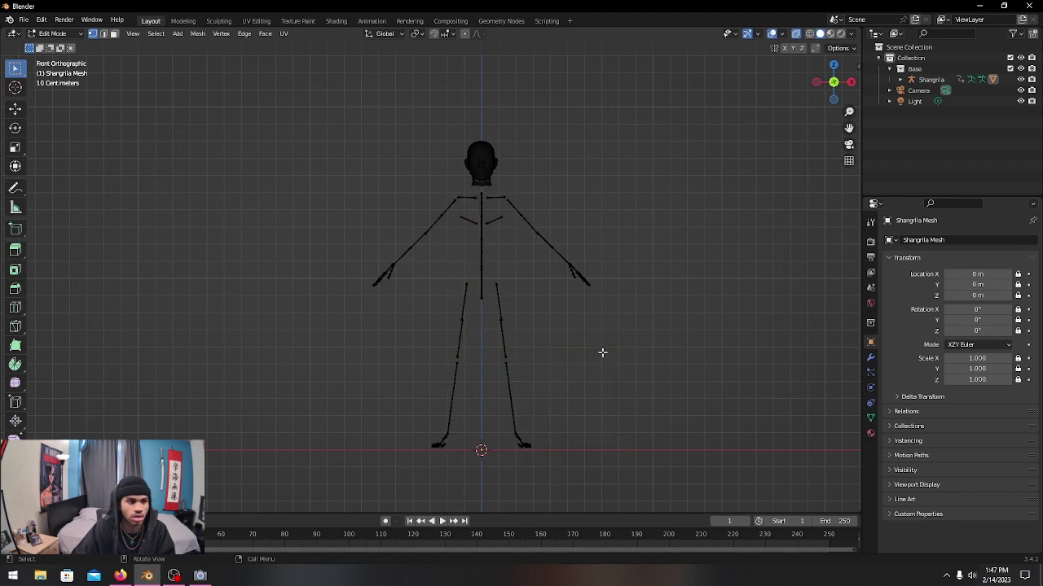
# Step: Return the head mesh to Object Mode, deselect it and turn X-ray off
pyautogui.scroll(4, 601, 354)
pyautogui.scroll(3, 583, 328)
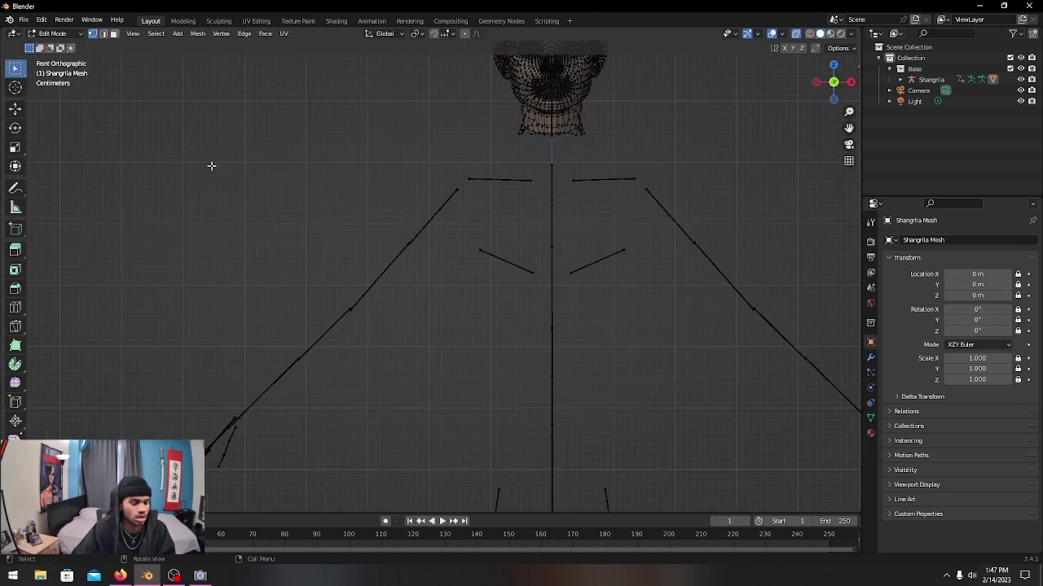
pyautogui.press('Tab')
pyautogui.scroll(-3, 632, 424)
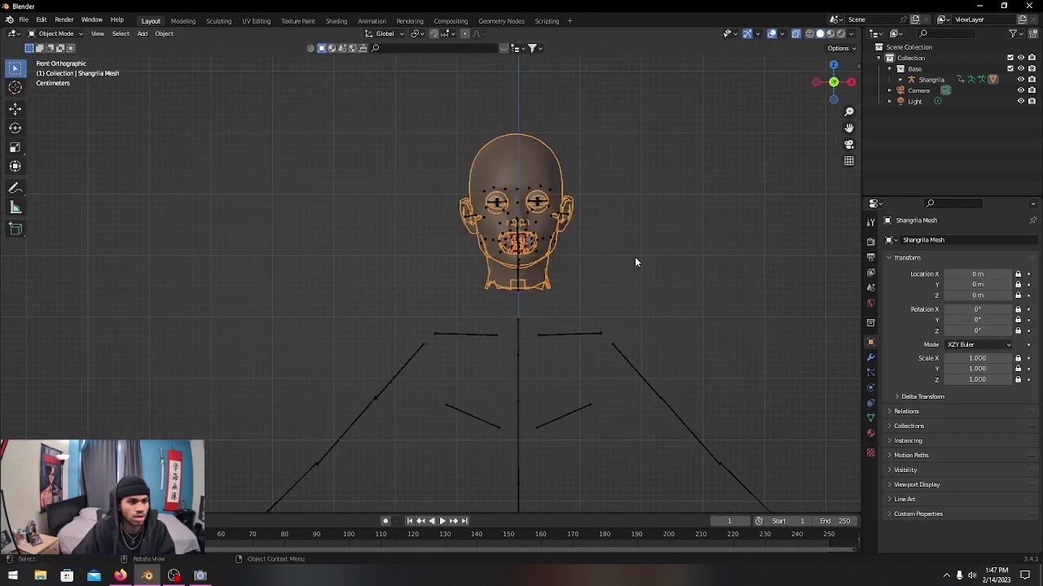
pyautogui.scroll(3, 676, 259)
pyautogui.click(701, 259)
pyautogui.click(797, 34)
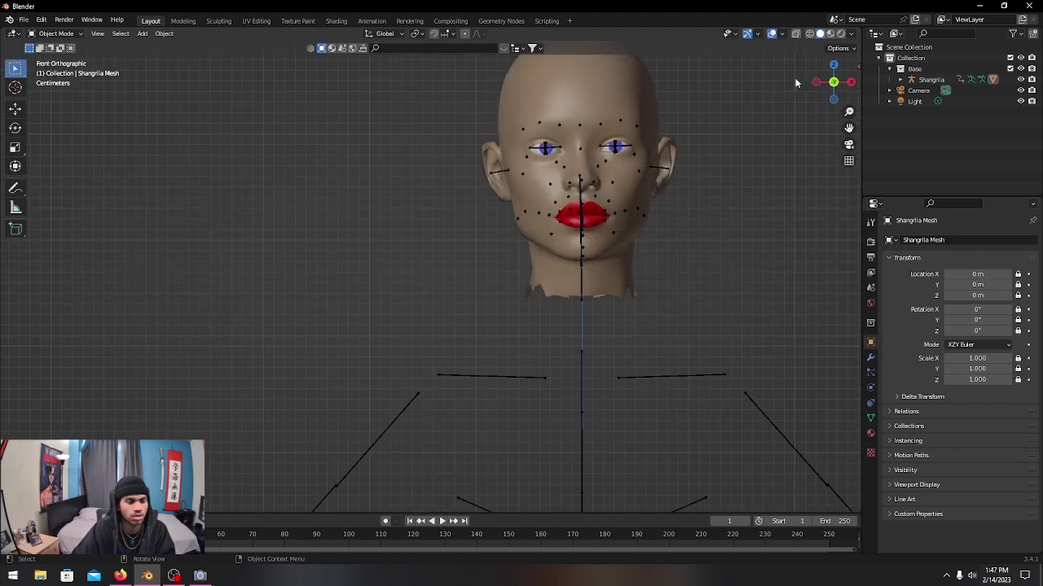
pyautogui.scroll(-3, 740, 322)
pyautogui.scroll(1, 733, 348)
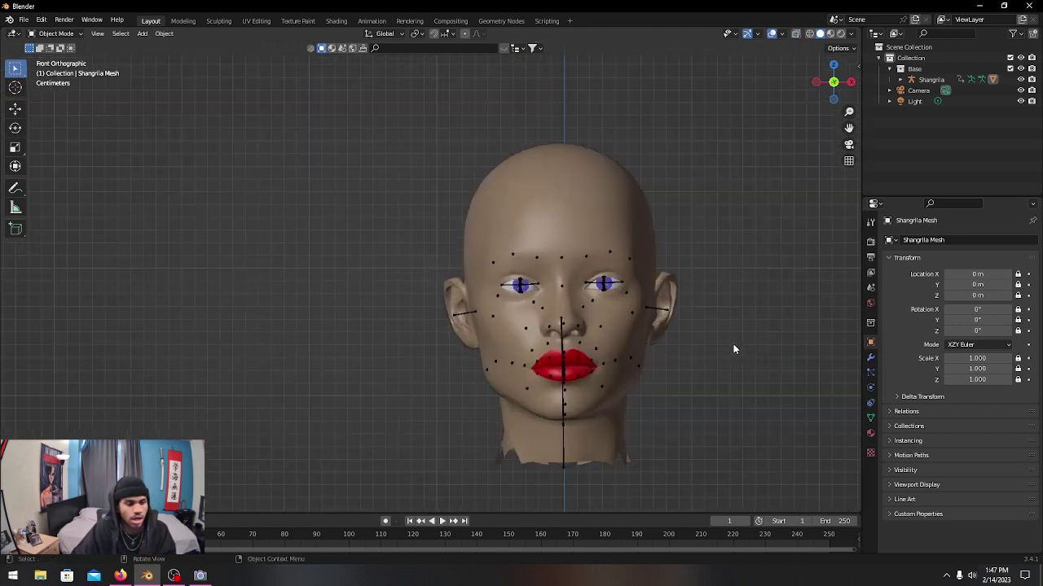
pyautogui.moveTo(741, 344); pyautogui.dragTo(729, 321, button='middle')
pyautogui.click(824, 83)
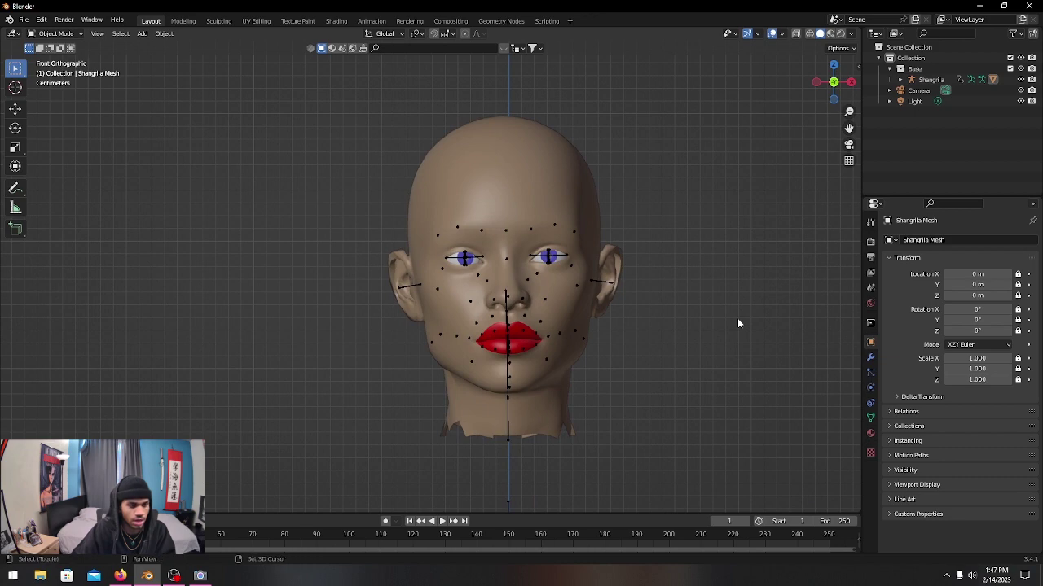
# Step: Add a Bezier curve to the scene
pyautogui.hotkey('shift', 'a')
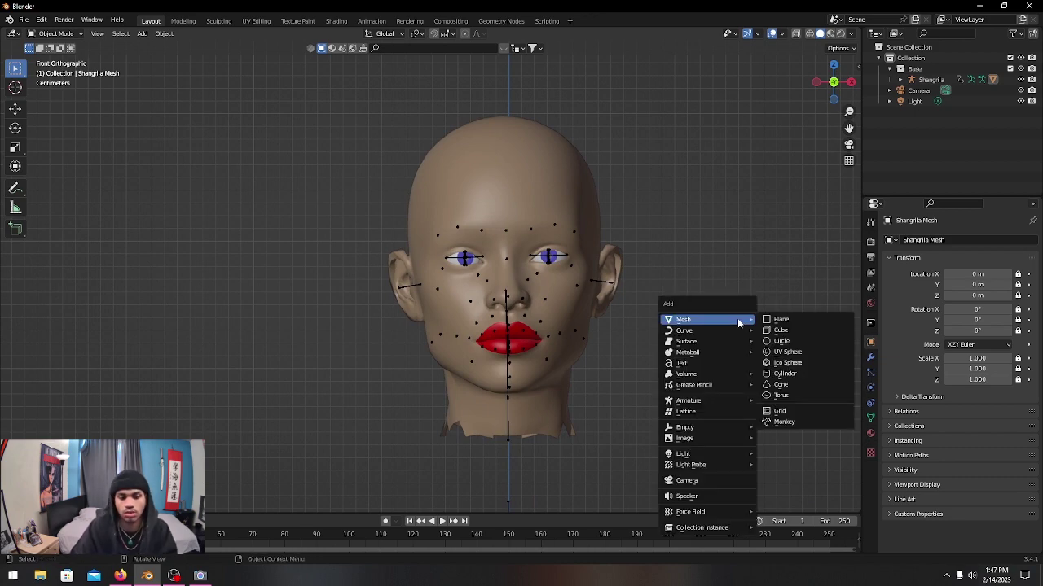
pyautogui.moveTo(716, 332)
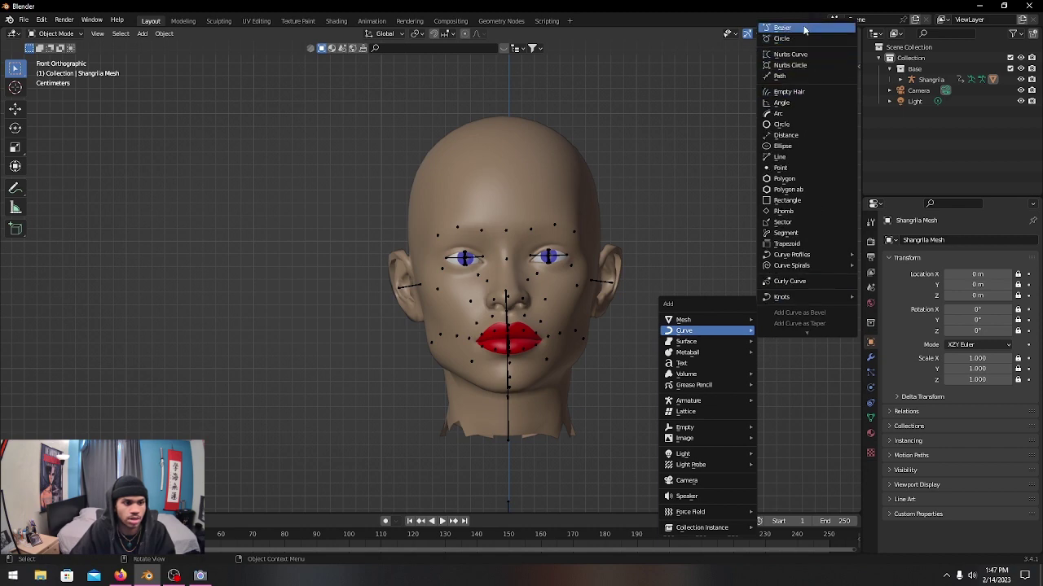
pyautogui.click(804, 28)
pyautogui.scroll(-6, 730, 280)
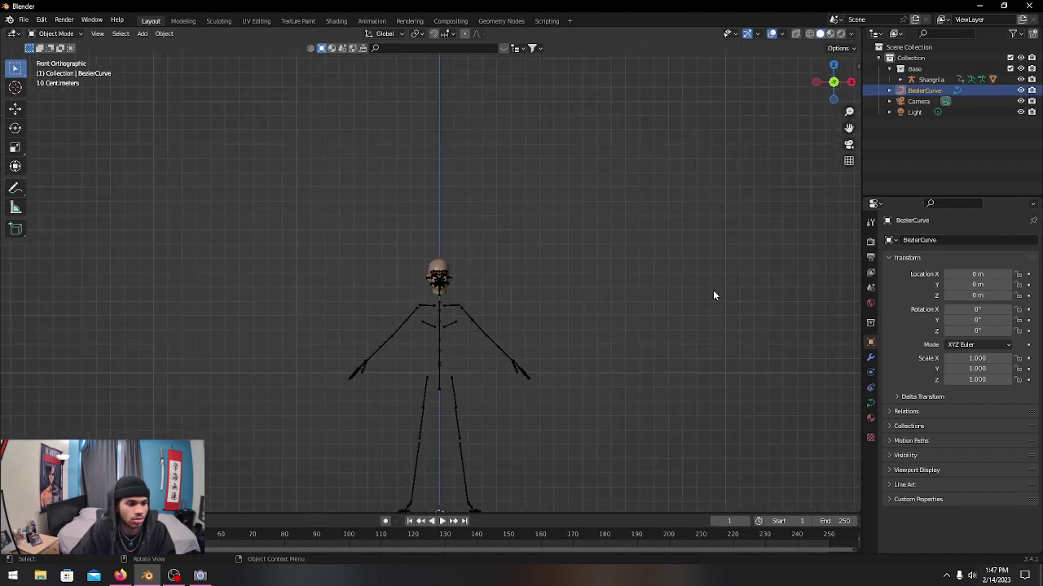
pyautogui.moveTo(713, 296); pyautogui.dragTo(637, 360, button='middle')
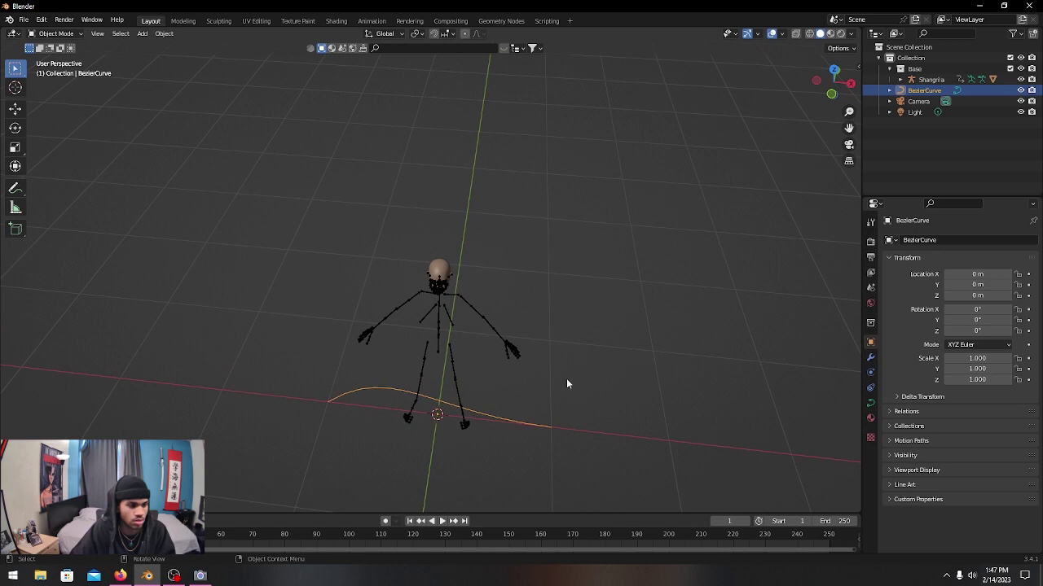
# Step: Delete all the default vertices of the Bezier curve in Edit Mode, leaving the curve object empty
pyautogui.press('Tab')
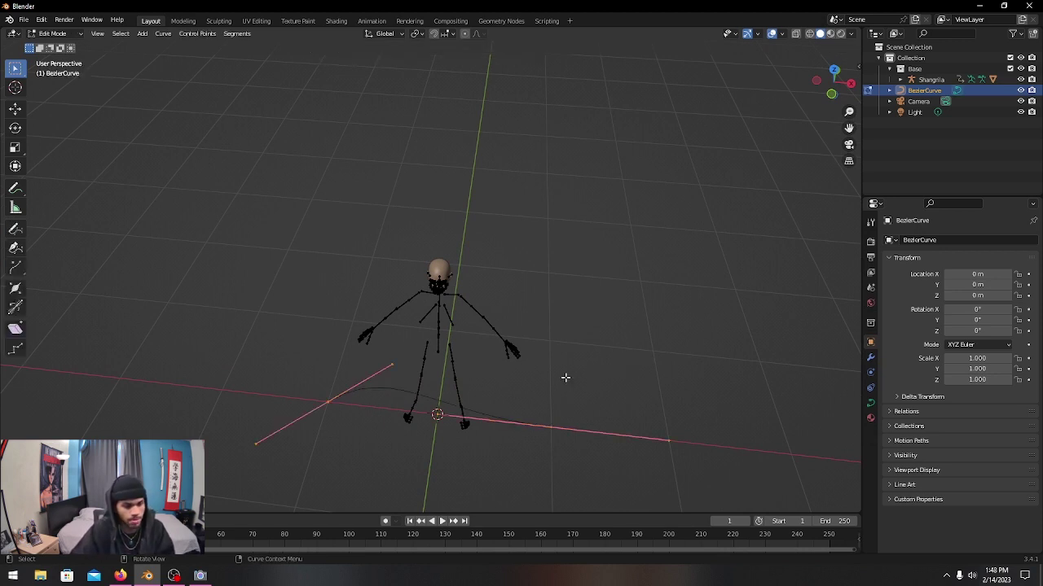
pyautogui.moveTo(565, 377); pyautogui.dragTo(567, 367, button='middle')
pyautogui.rightClick(567, 371)
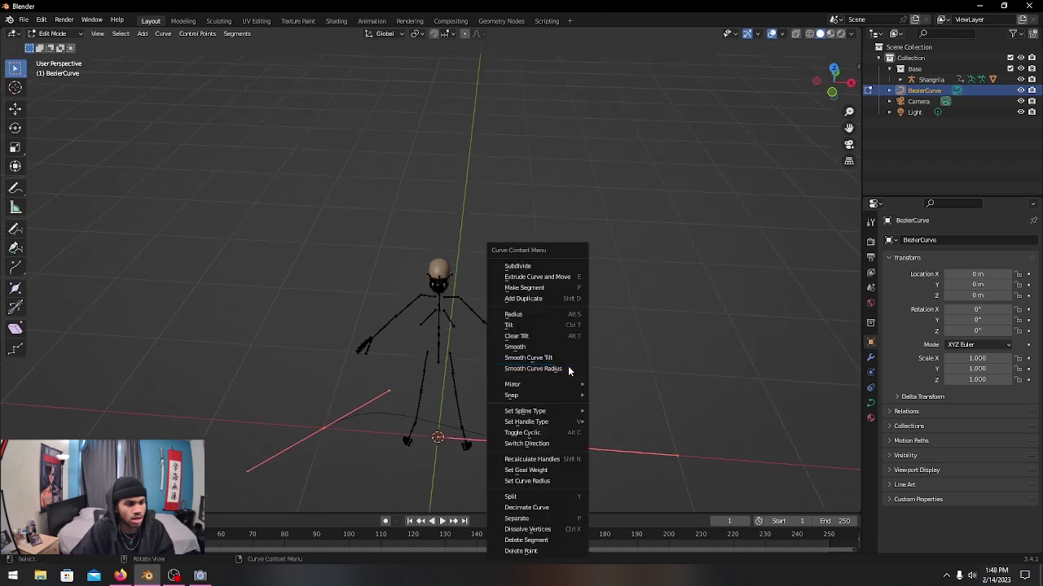
pyautogui.click(569, 370)
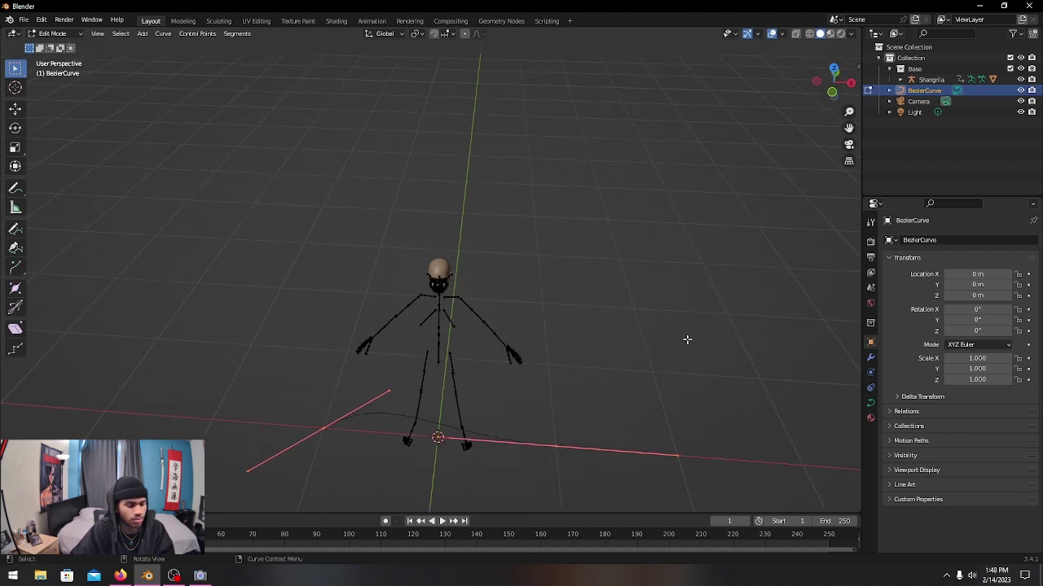
pyautogui.press('x')
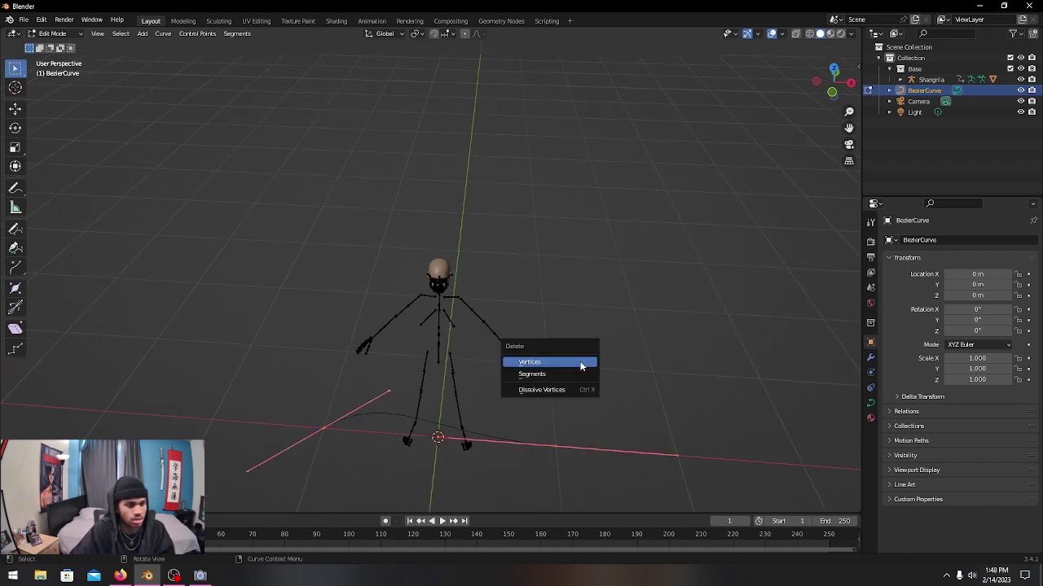
pyautogui.click(581, 368)
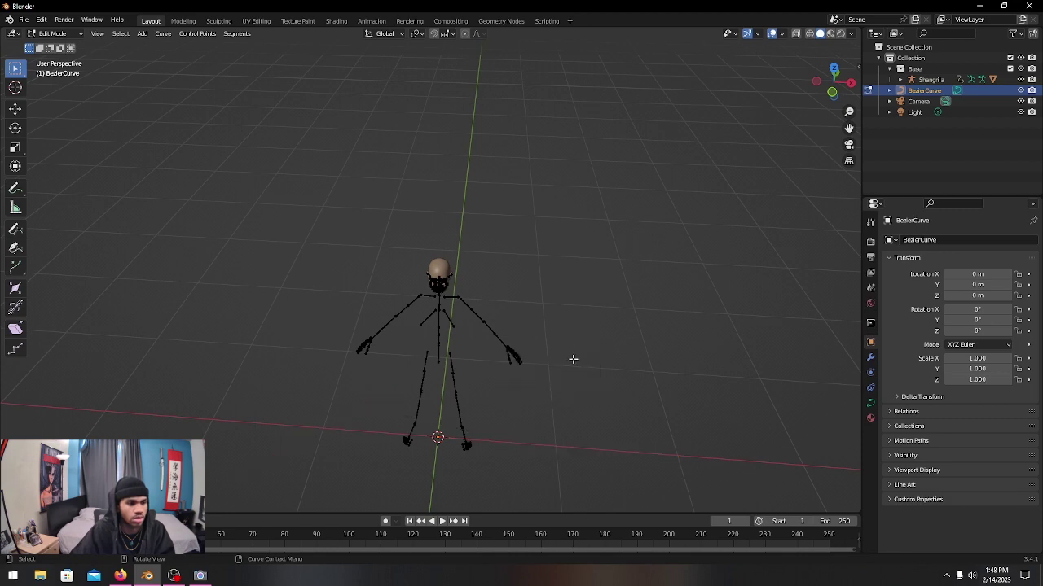
# Step: Activate the curve Draw tool in front view and set its depth to Surface
pyautogui.click(831, 91)
pyautogui.scroll(6, 545, 264)
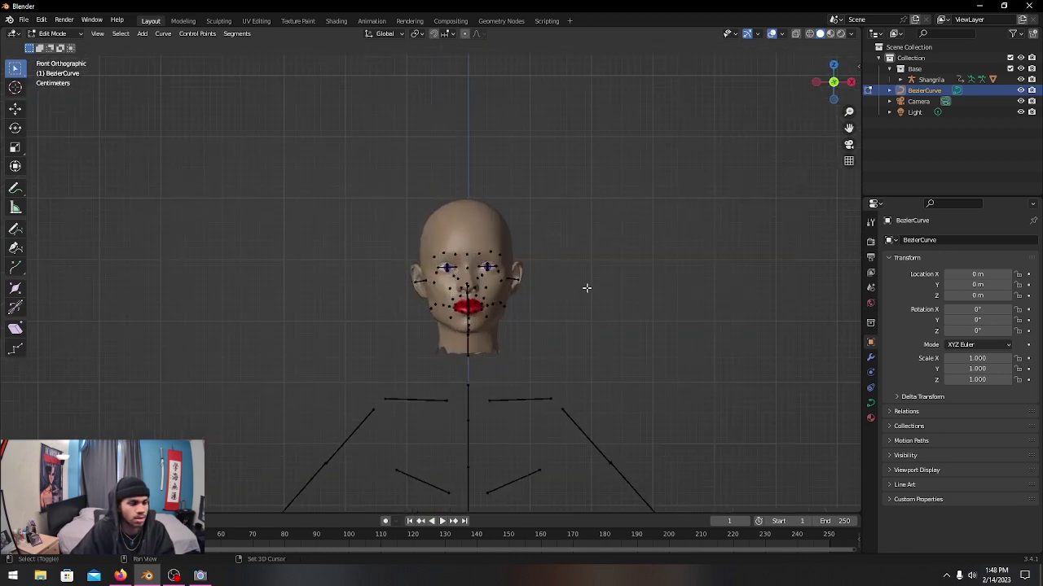
pyautogui.keyDown('shift'); pyautogui.moveTo(586, 288); pyautogui.dragTo(613, 384, button='middle'); pyautogui.keyUp('shift')
pyautogui.scroll(3, 565, 200)
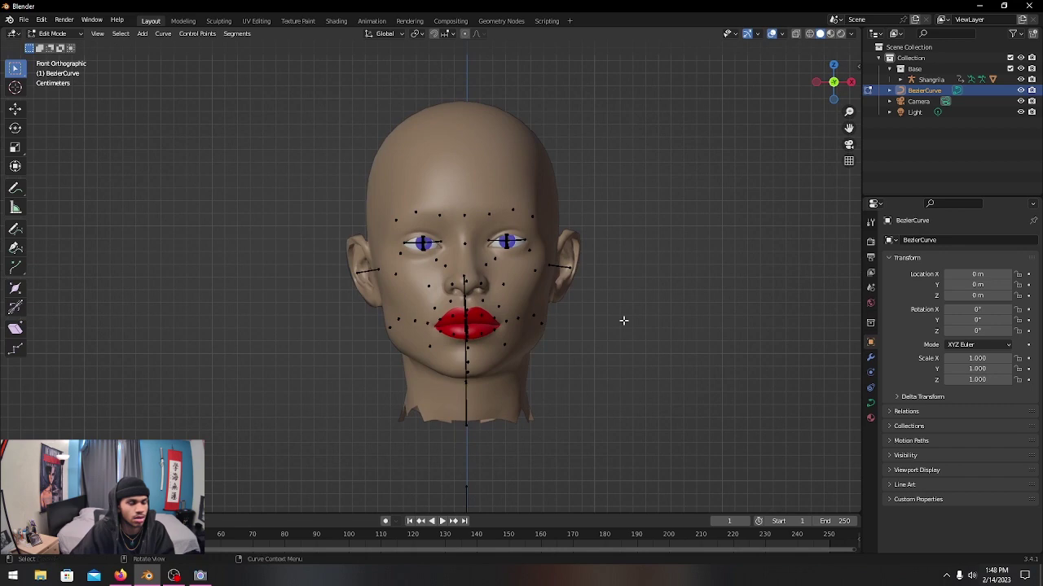
pyautogui.scroll(1, 622, 321)
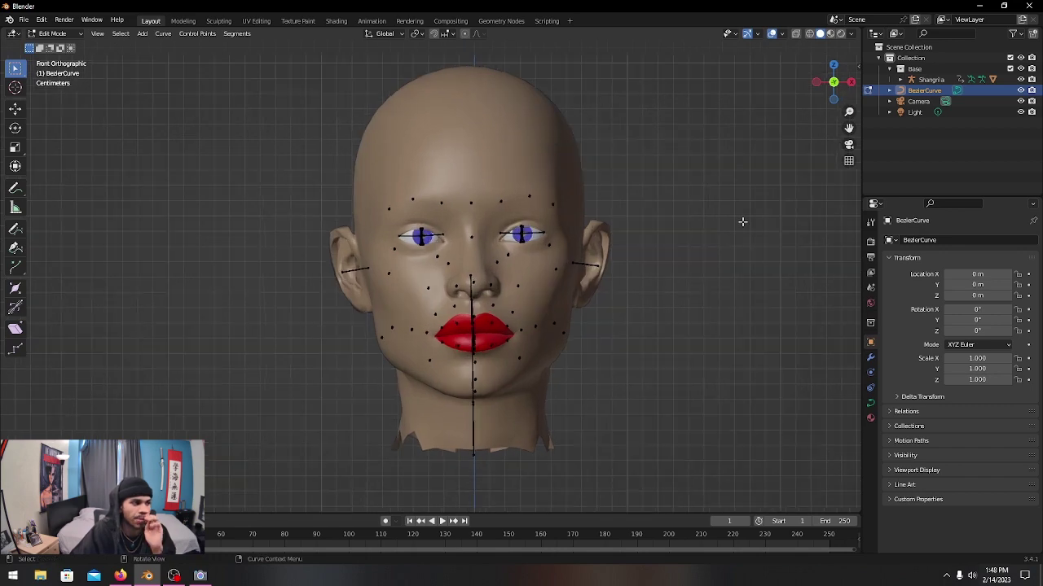
pyautogui.click(857, 70)
pyautogui.click(756, 64)
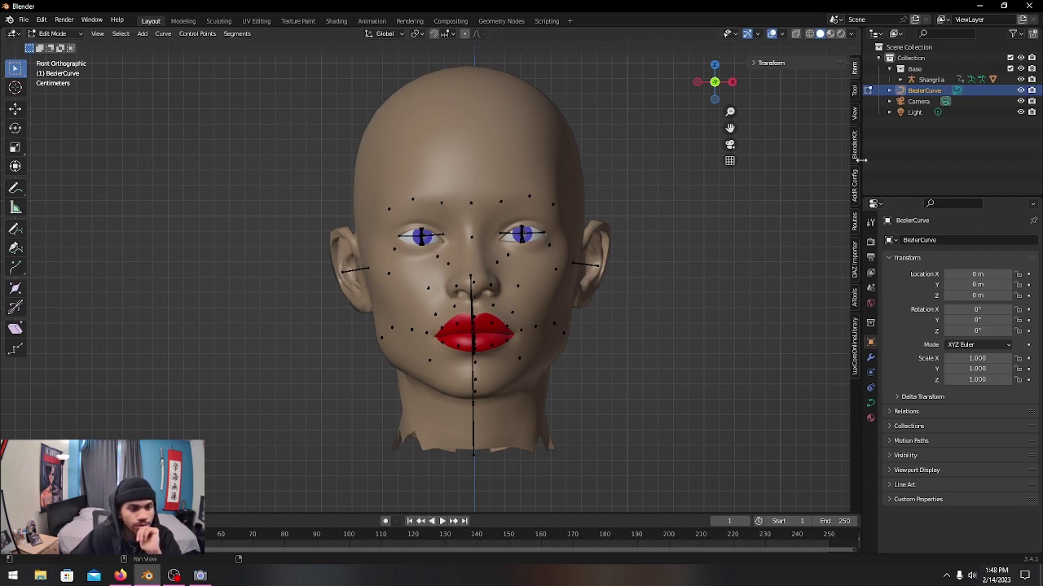
pyautogui.click(854, 95)
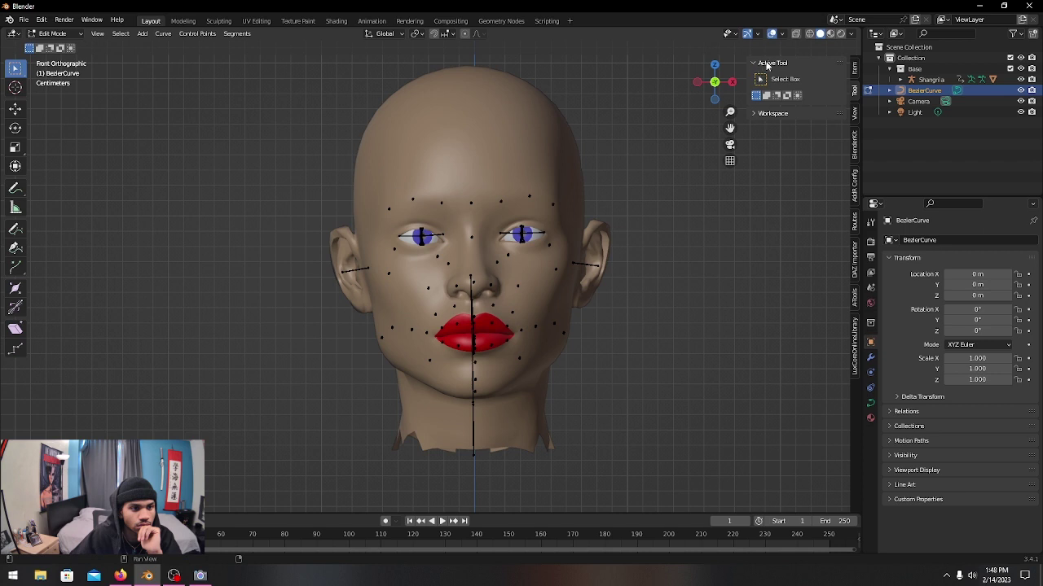
pyautogui.click(855, 68)
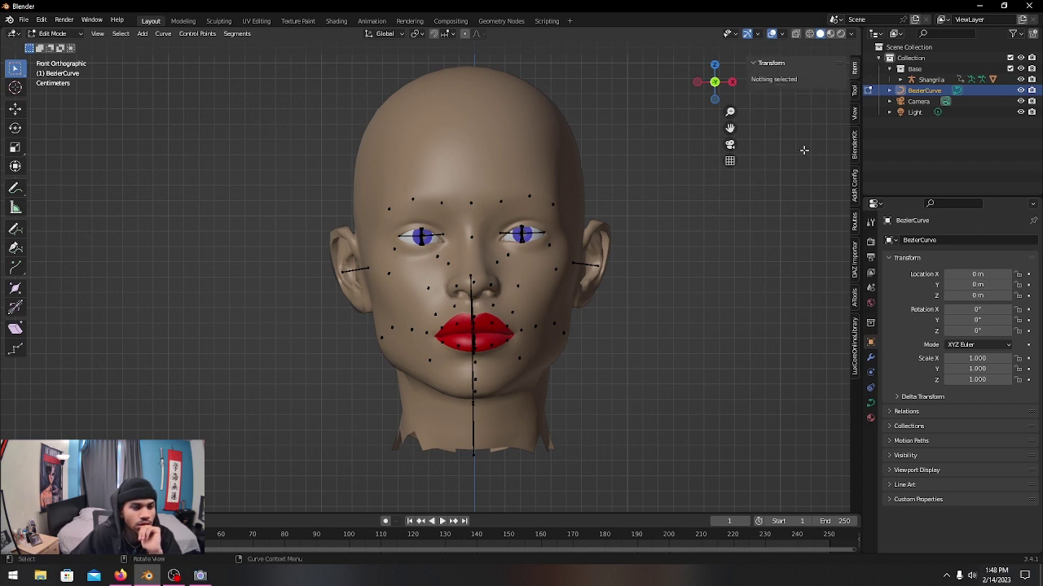
pyautogui.click(18, 233)
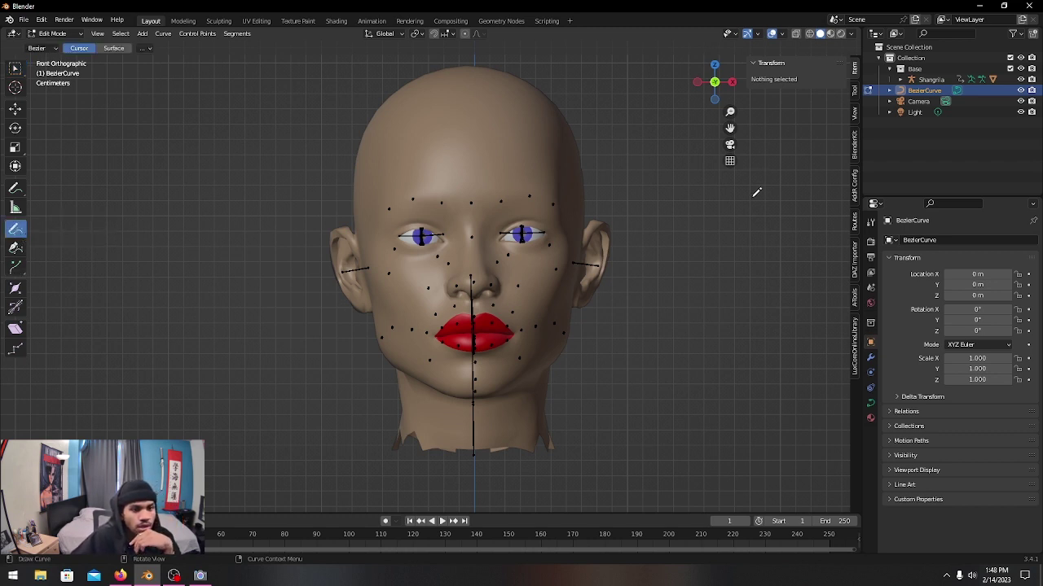
pyautogui.click(853, 89)
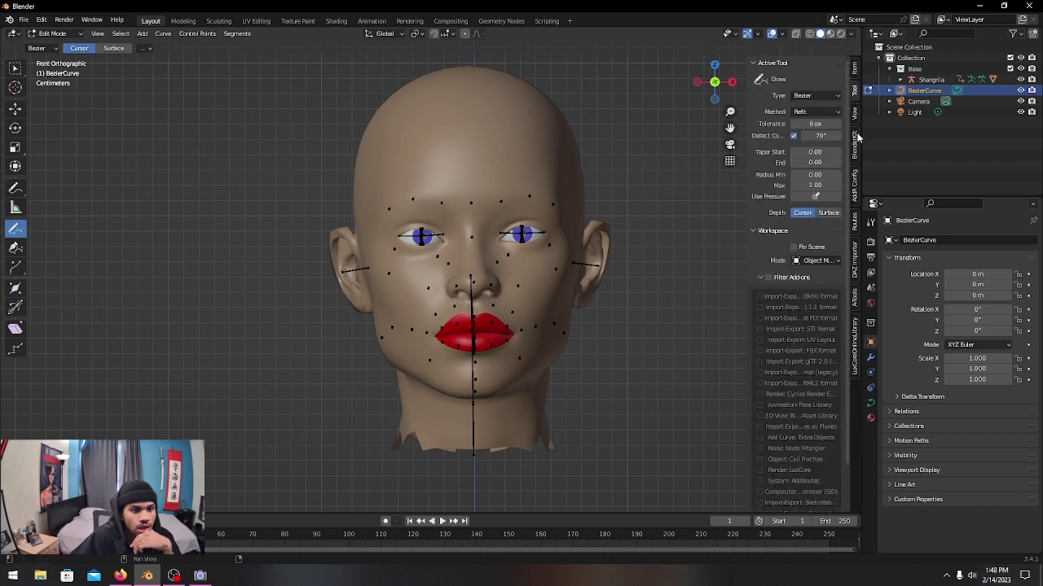
pyautogui.click(761, 278)
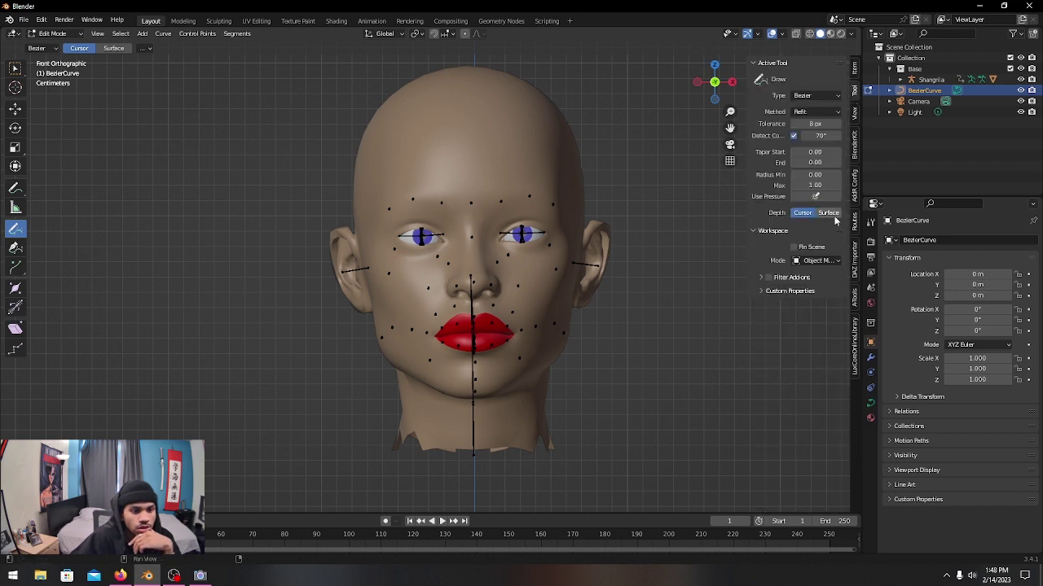
pyautogui.click(827, 212)
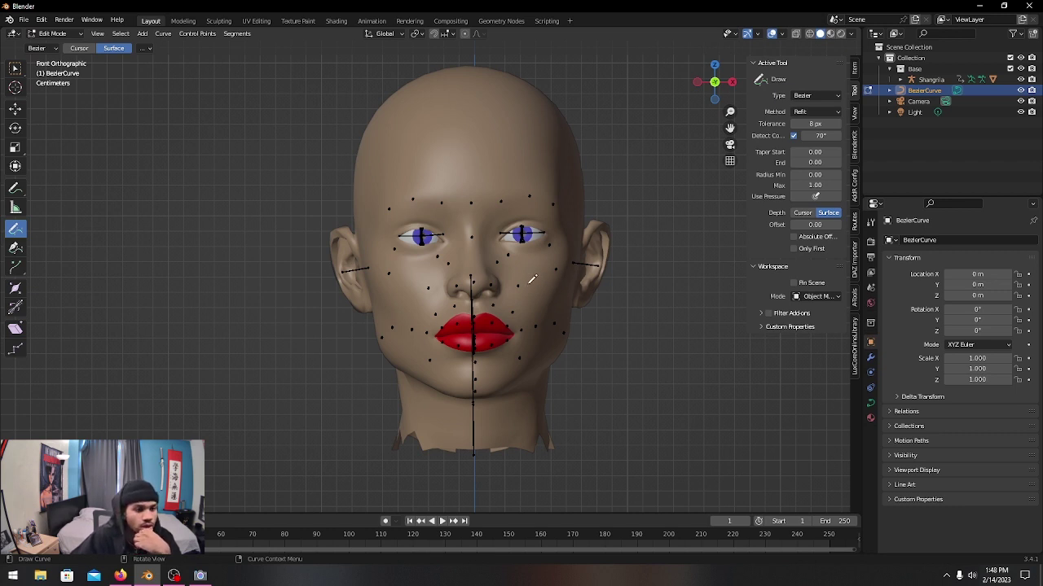
# Step: Try a short curve stroke across the cheek on the head's surface and undo it
pyautogui.moveTo(514, 289)
pyautogui.mouseDown()
pyautogui.moveTo(543, 281)
pyautogui.moveTo(541, 291)
pyautogui.mouseUp()
pyautogui.hotkey('ctrl', 'z')
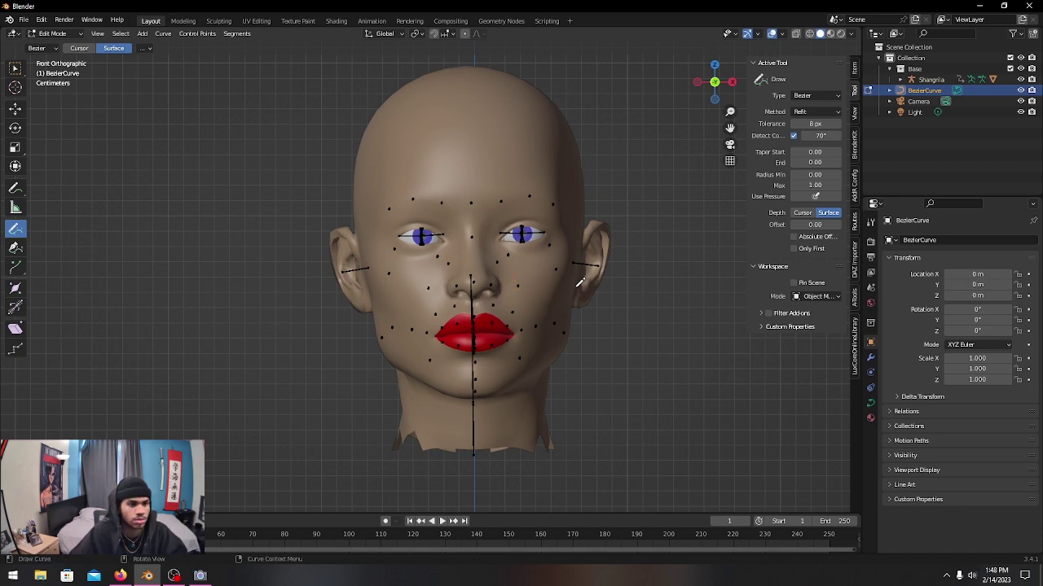
# Step: Collapse the Active Tool settings
pyautogui.click(752, 63)
pyautogui.scroll(3, 610, 263)
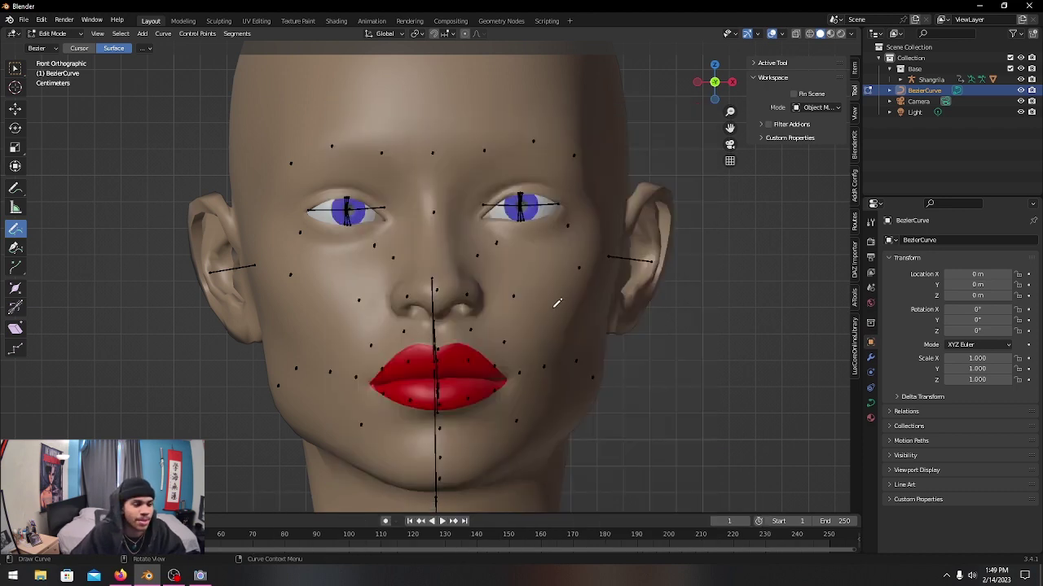
pyautogui.scroll(-3, 556, 303)
pyautogui.scroll(2, 556, 303)
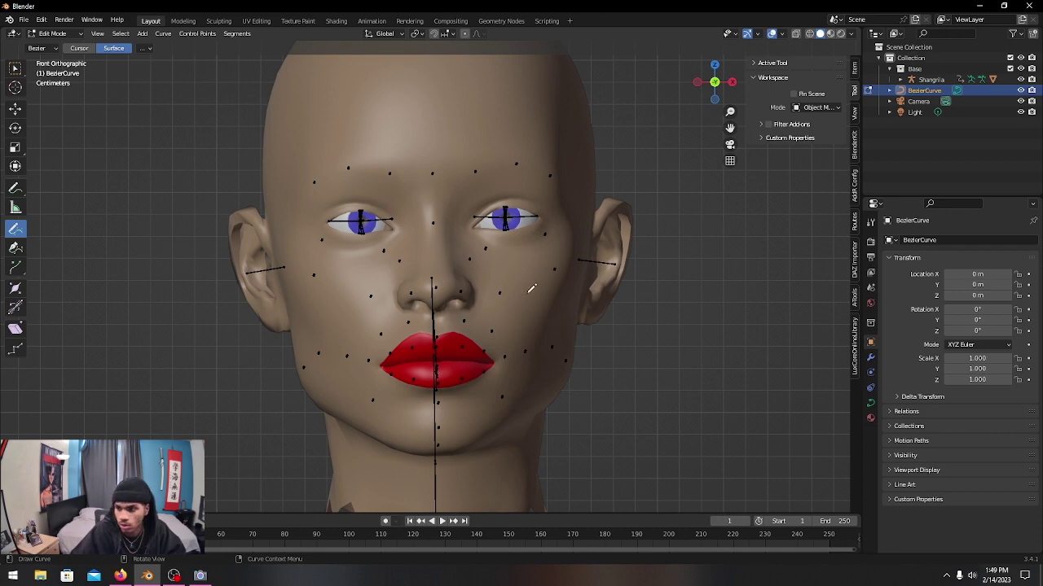
pyautogui.scroll(1, 521, 296)
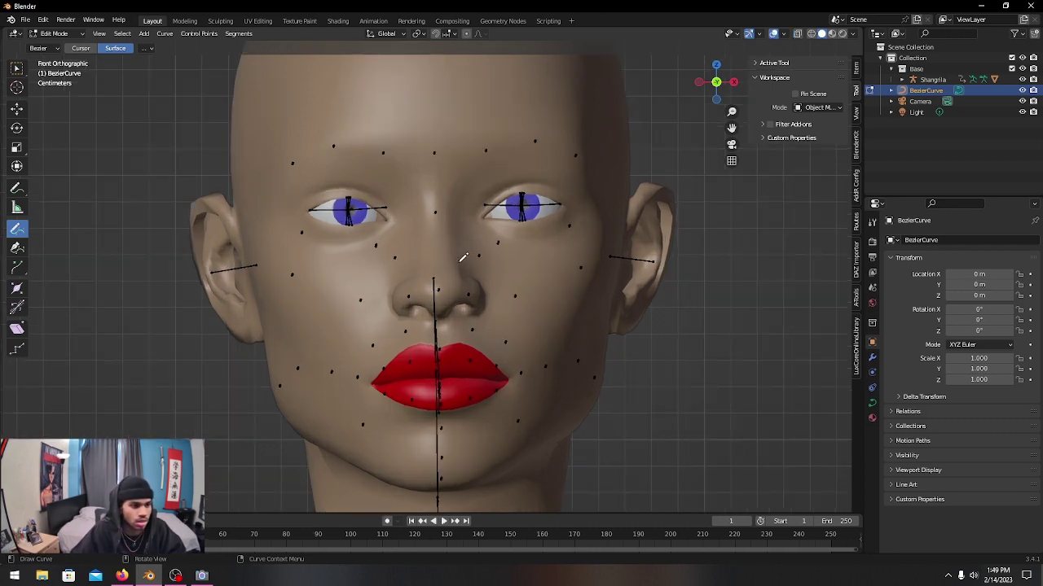
# Step: Draw two freehand curve strokes on the head's surface, across one cheek and one side of the forehead, and switch to the Transform tool
pyautogui.moveTo(458, 259); pyautogui.dragTo(524, 295)
pyautogui.moveTo(450, 254)
pyautogui.mouseDown()
pyautogui.moveTo(527, 258)
pyautogui.moveTo(621, 204)
pyautogui.moveTo(432, 97)
pyautogui.mouseUp()
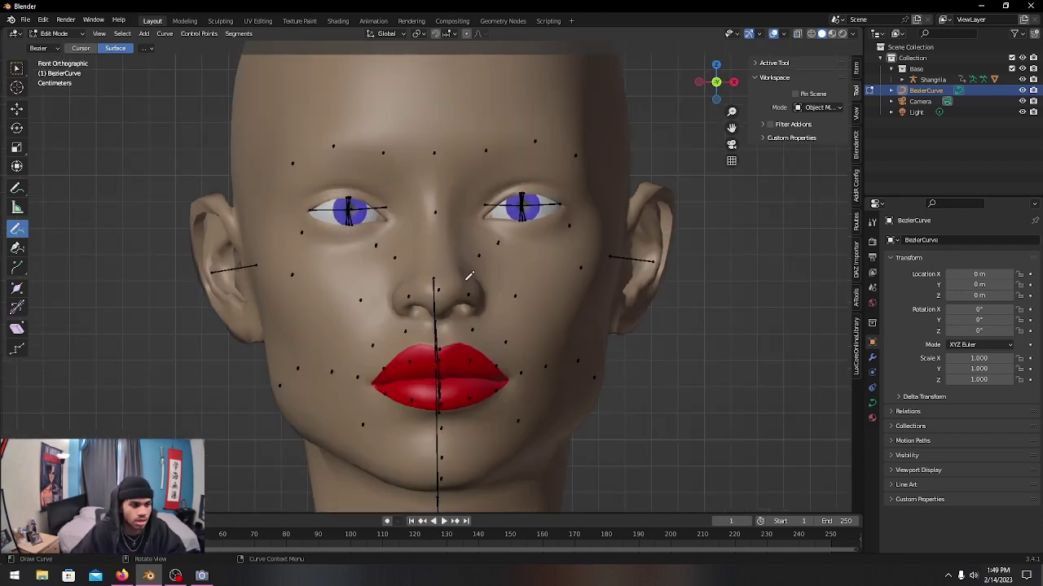
pyautogui.scroll(-3, 621, 175)
pyautogui.moveTo(621, 174); pyautogui.dragTo(505, 177, button='middle')
pyautogui.click(17, 166)
pyautogui.moveTo(521, 236); pyautogui.dragTo(647, 241, button='middle')
pyautogui.scroll(2, 647, 240)
# Step: Add a Mirror modifier on the X axis to the Bezier curve
pyautogui.click(872, 359)
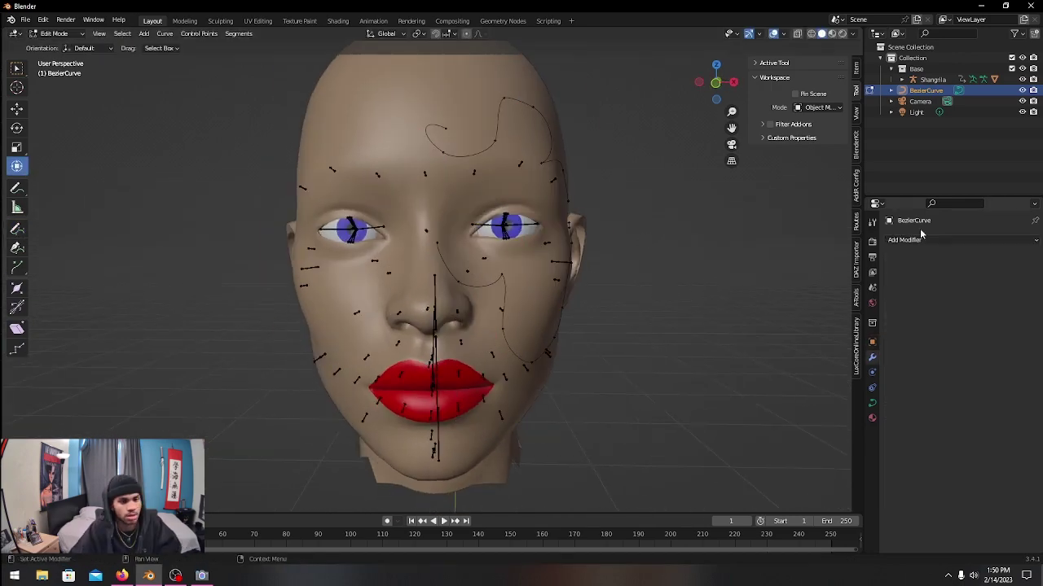
pyautogui.click(921, 240)
pyautogui.click(855, 334)
# Step: Hide the character's armature and enable Clipping in the curve's Mirror modifier
pyautogui.press('v')
pyautogui.press('h')
pyautogui.press('a')
pyautogui.moveTo(579, 228); pyautogui.dragTo(643, 236, button='middle')
pyautogui.moveTo(615, 237); pyautogui.dragTo(575, 242)
pyautogui.moveTo(574, 241); pyautogui.dragTo(616, 250, button='middle')
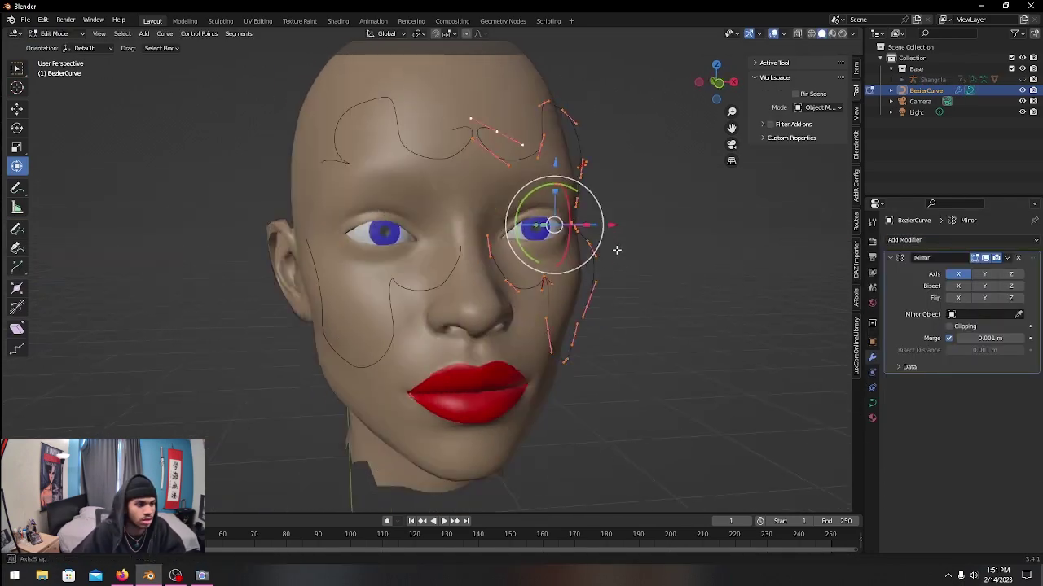
pyautogui.click(948, 326)
# Step: Reposition the curve points around the nose so the mirrored halves meet at the bridge, and select the lower cheek points
pyautogui.click(419, 252)
pyautogui.moveTo(505, 256); pyautogui.dragTo(431, 253, button='middle')
pyautogui.scroll(2, 489, 268)
pyautogui.press('g')
pyautogui.click(473, 237)
pyautogui.click(507, 237)
pyautogui.click(415, 303)
pyautogui.keyDown('shift'); pyautogui.click(478, 359); pyautogui.keyUp('shift')
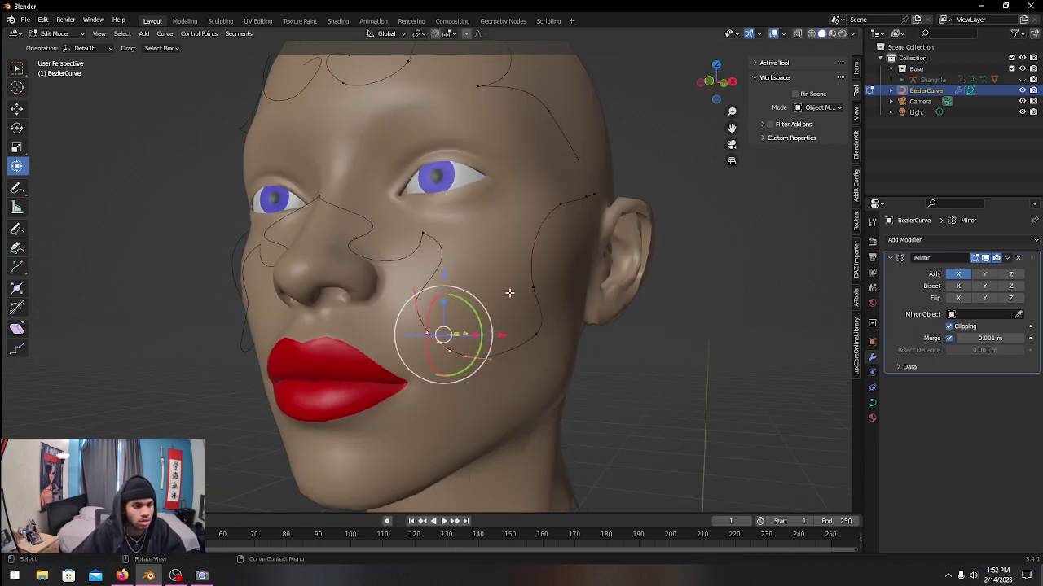
# Step: Subdivide the selected lower cheek segment and move its points to reshape the curve over the cheek
pyautogui.rightClick(510, 293)
pyautogui.click(519, 301)
pyautogui.moveTo(489, 298); pyautogui.dragTo(538, 293, button='middle')
pyautogui.moveTo(493, 261); pyautogui.dragTo(472, 284)
pyautogui.moveTo(480, 294); pyautogui.dragTo(537, 294, button='middle')
pyautogui.moveTo(562, 342); pyautogui.dragTo(464, 358, button='middle')
pyautogui.press('g')
pyautogui.click(471, 382)
# Step: Move further curve points along the cheek and jaw to form pointed, tribal-style bends
pyautogui.keyDown('alt'); pyautogui.moveTo(538, 326); pyautogui.dragTo(396, 272, button='middle'); pyautogui.keyUp('alt')
pyautogui.click(396, 350)
pyautogui.press('g')
pyautogui.click(531, 256)
pyautogui.click(363, 383)
pyautogui.press('g')
pyautogui.click(387, 439)
pyautogui.press('g')
# Step: Move and scale the curve points along the side of the face up to the temple
pyautogui.press('g')
pyautogui.click(310, 260)
pyautogui.press('g')
pyautogui.click(424, 203)
pyautogui.press('g')
pyautogui.press('s')
pyautogui.click(533, 241)
pyautogui.click(497, 343)
# Step: Reposition the temple and outer forehead points from several angles, including a vertical move and a front-view adjustment
pyautogui.press('g')
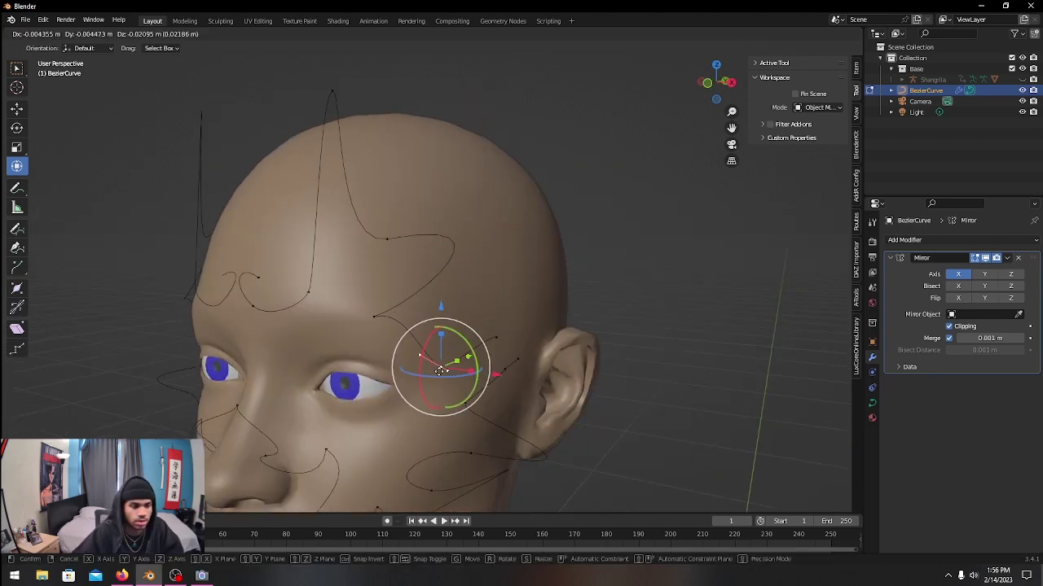
pyautogui.moveTo(465, 361); pyautogui.dragTo(391, 351, button='middle')
pyautogui.press('g')
pyautogui.moveTo(565, 182); pyautogui.dragTo(496, 171, button='middle')
pyautogui.press('g')
pyautogui.press('z')
pyautogui.keyDown('alt'); pyautogui.moveTo(570, 163); pyautogui.dragTo(684, 195, button='middle'); pyautogui.keyUp('alt')
pyautogui.click(458, 204)
# Step: Move the inner end points of the forehead curve above the brow to reshape its hook
pyautogui.press('g')
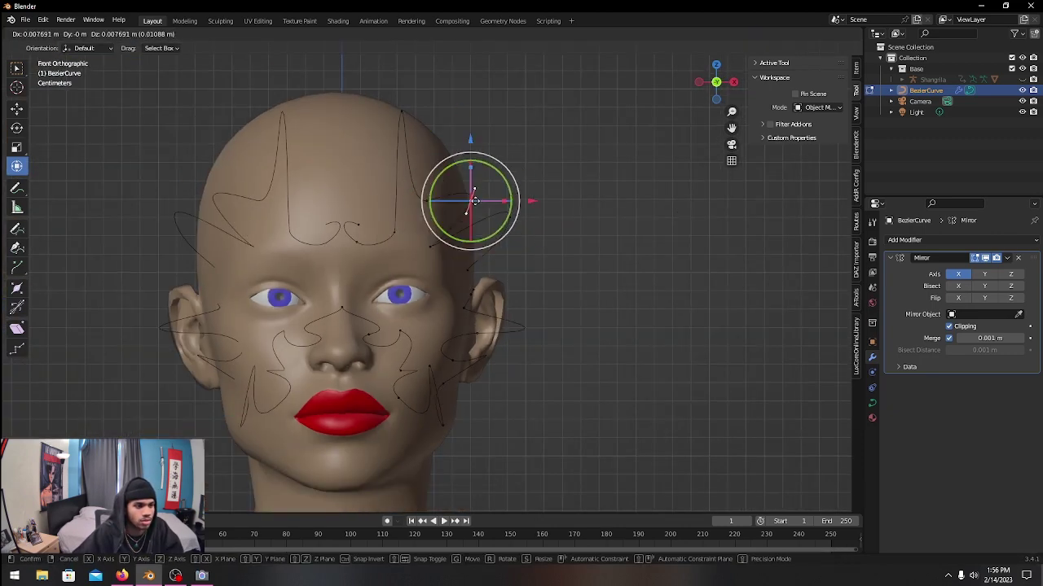
pyautogui.click(358, 224)
pyautogui.press('g')
pyautogui.click(394, 233)
# Step: Reshape the tall spike on the upper forehead by moving its tip and neighbouring points
pyautogui.press('g')
pyautogui.scroll(1, 624, 256)
pyautogui.click(425, 189)
pyautogui.scroll(-1, 424, 188)
pyautogui.click(402, 157)
pyautogui.press('g')
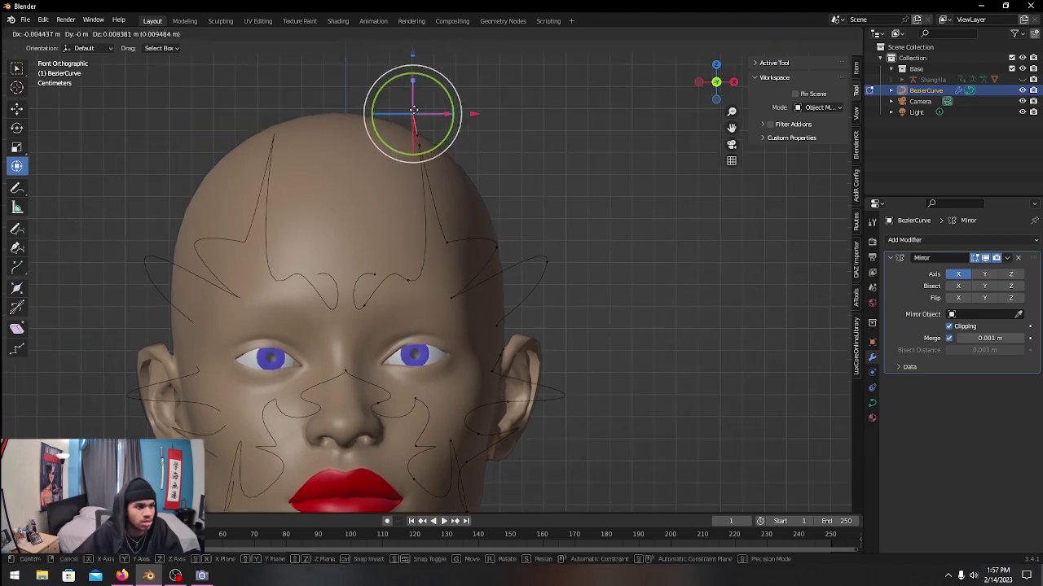
pyautogui.moveTo(482, 227); pyautogui.dragTo(487, 216)
# Step: Select all the curve's points and return to Object Mode with the Transform tool active
pyautogui.press('a')
pyautogui.moveTo(408, 261); pyautogui.dragTo(562, 268, button='middle')
pyautogui.press('Tab')
pyautogui.click(543, 343)
pyautogui.click(523, 359)
pyautogui.click(17, 166)
pyautogui.scroll(-8, 422, 447)
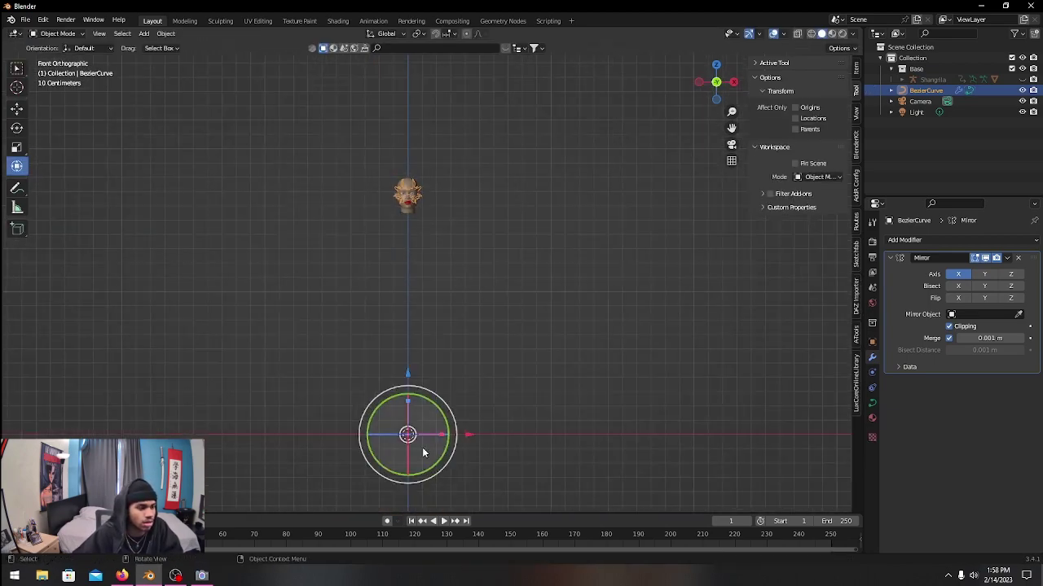
# Step: Place the Bezier curve's origin at the centre of the face and deselect the curve
pyautogui.moveTo(422, 447); pyautogui.dragTo(408, 480, button='middle')
pyautogui.press('Tab')
pyautogui.moveTo(419, 90)
pyautogui.mouseDown()
pyautogui.moveTo(458, 377)
pyautogui.moveTo(408, 90)
pyautogui.mouseUp()
pyautogui.press('Tab')
pyautogui.keyDown('shift'); pyautogui.moveTo(595, 182); pyautogui.dragTo(594, 303, button='middle'); pyautogui.keyUp('shift')
pyautogui.scroll(8, 599, 304)
pyautogui.click(627, 312)
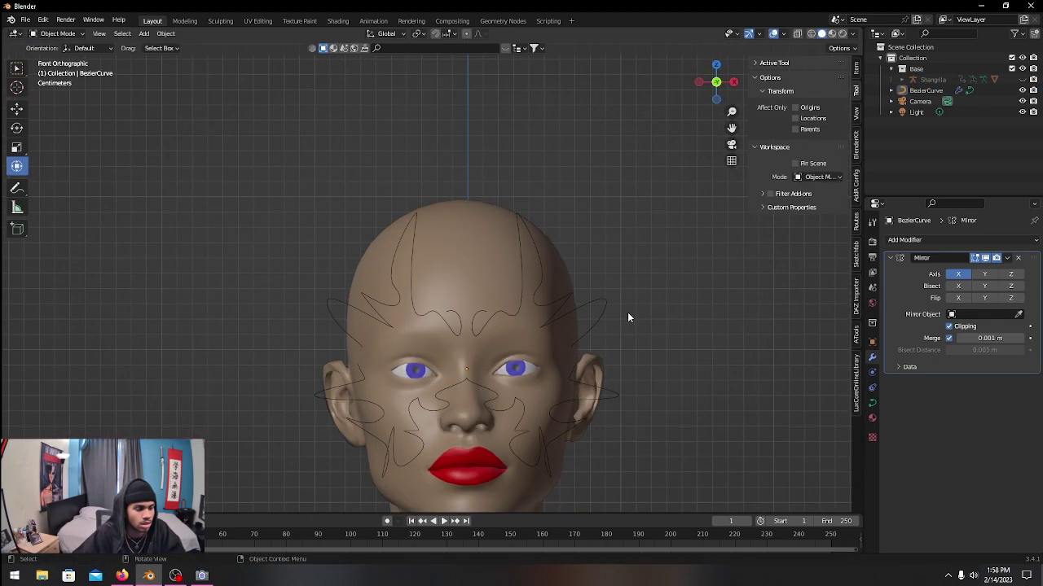
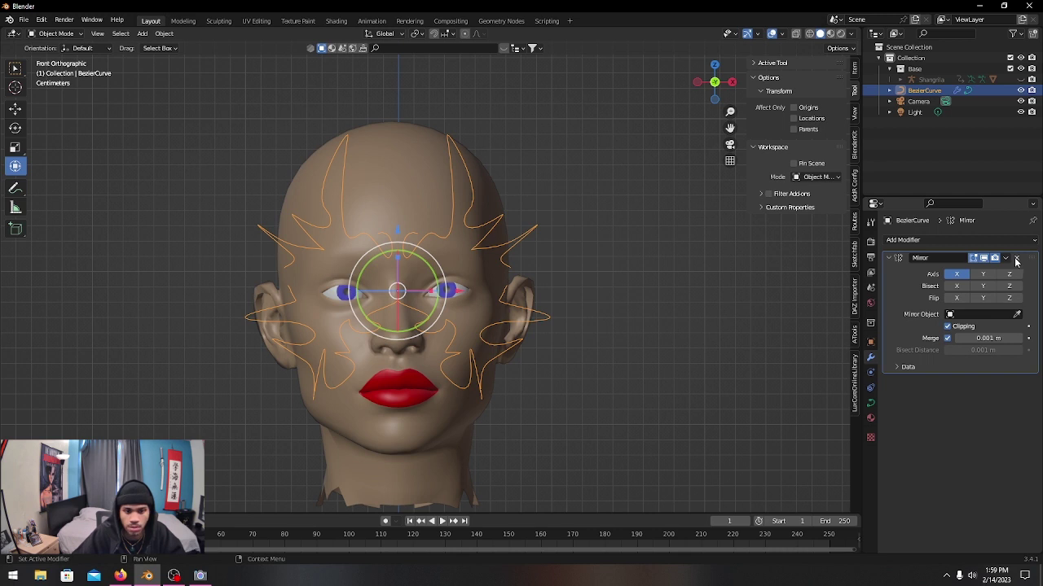
# Step: Remove the Mirror modifier from the Bezier curve and expand the curve's Geometry settings
pyautogui.click(1016, 259)
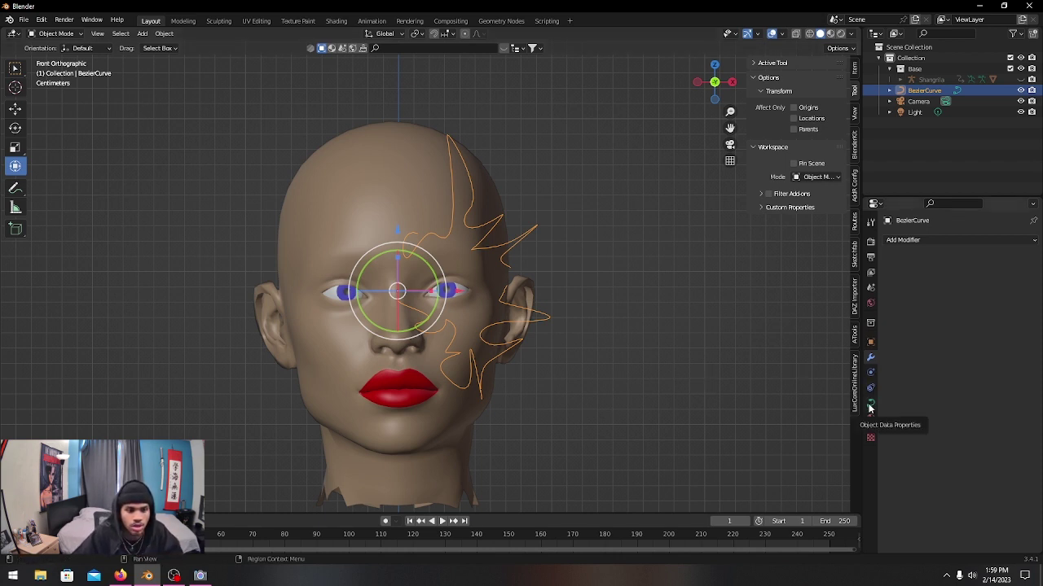
pyautogui.click(870, 405)
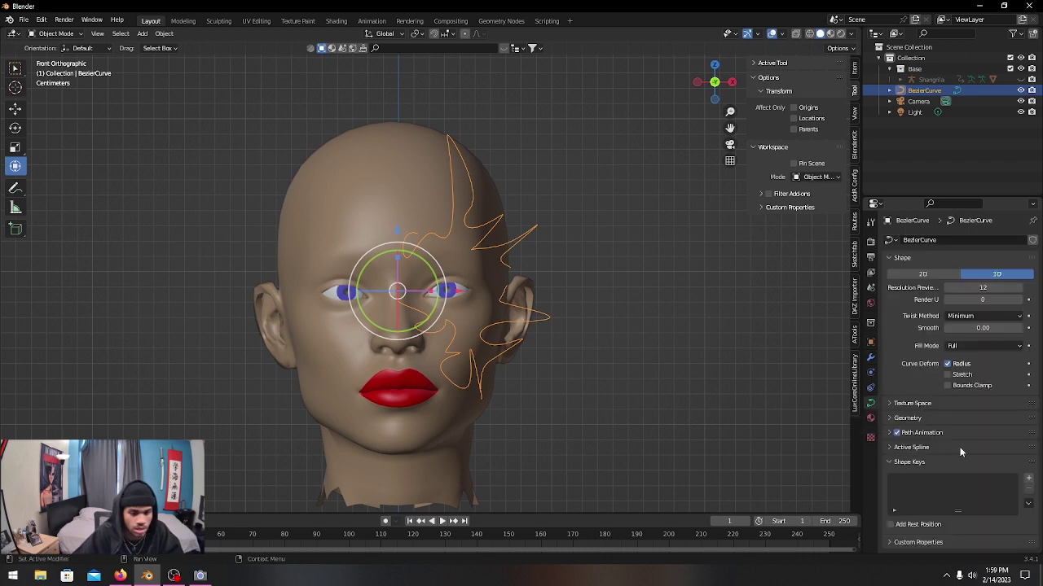
pyautogui.click(890, 418)
pyautogui.scroll(-2, 957, 430)
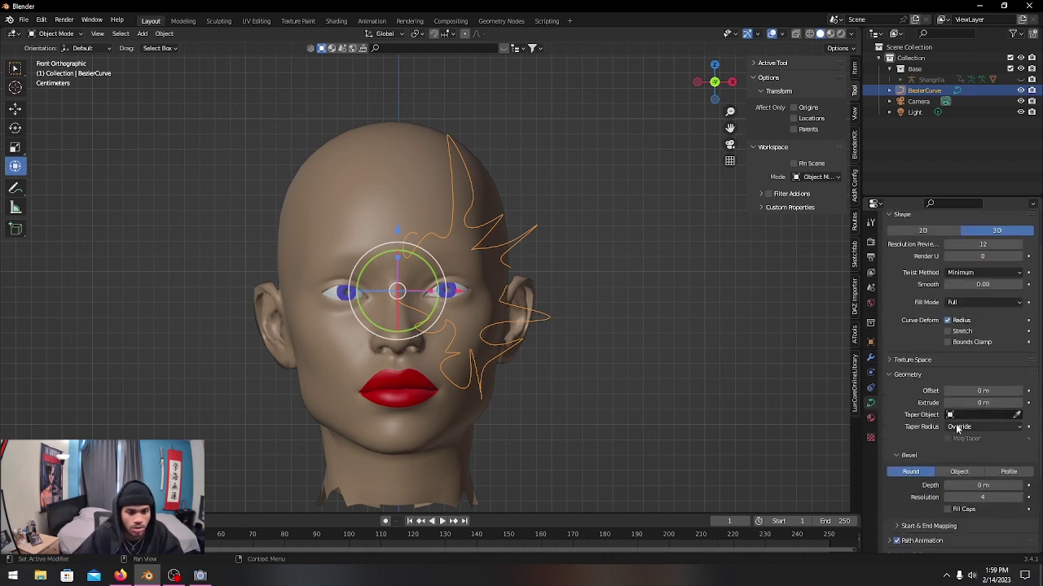
# Step: Try thickening the curve with a 0.01 m extrusion and with round bevel depths of 0.01, 0.001 and 0.003 m
pyautogui.click(1023, 405)
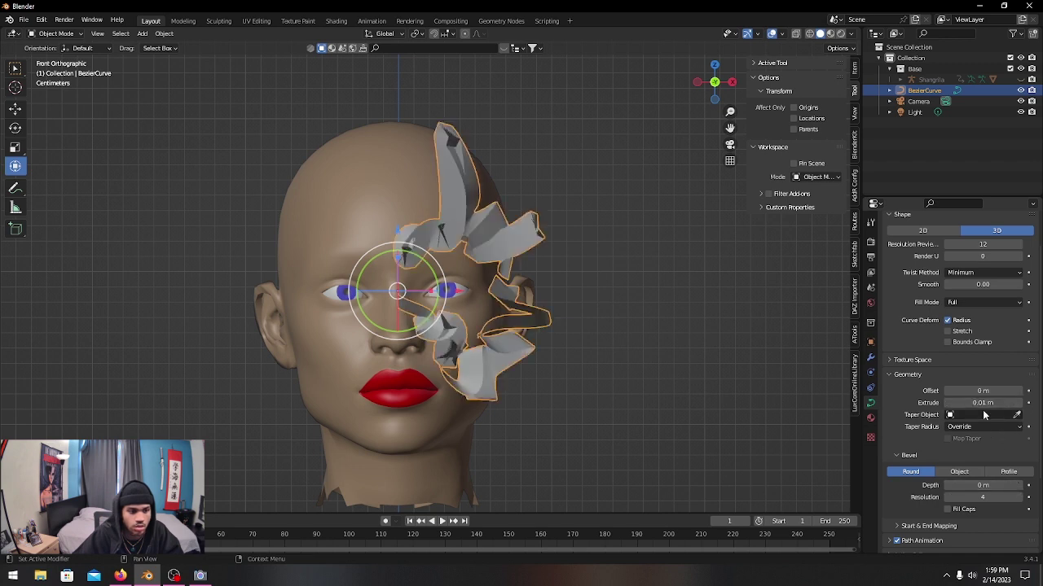
pyautogui.click(949, 404)
pyautogui.click(1019, 486)
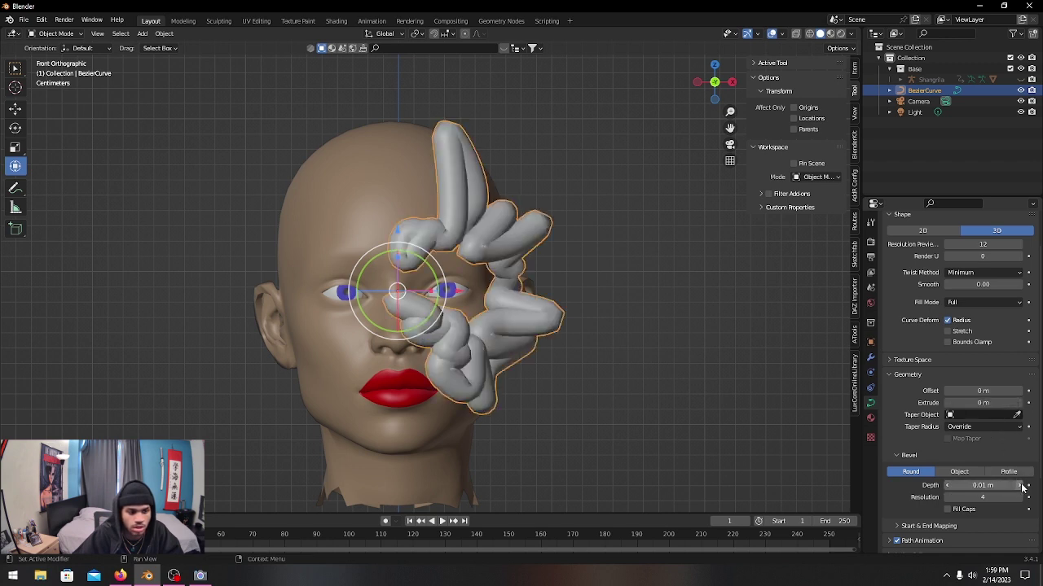
pyautogui.scroll(2, 979, 493)
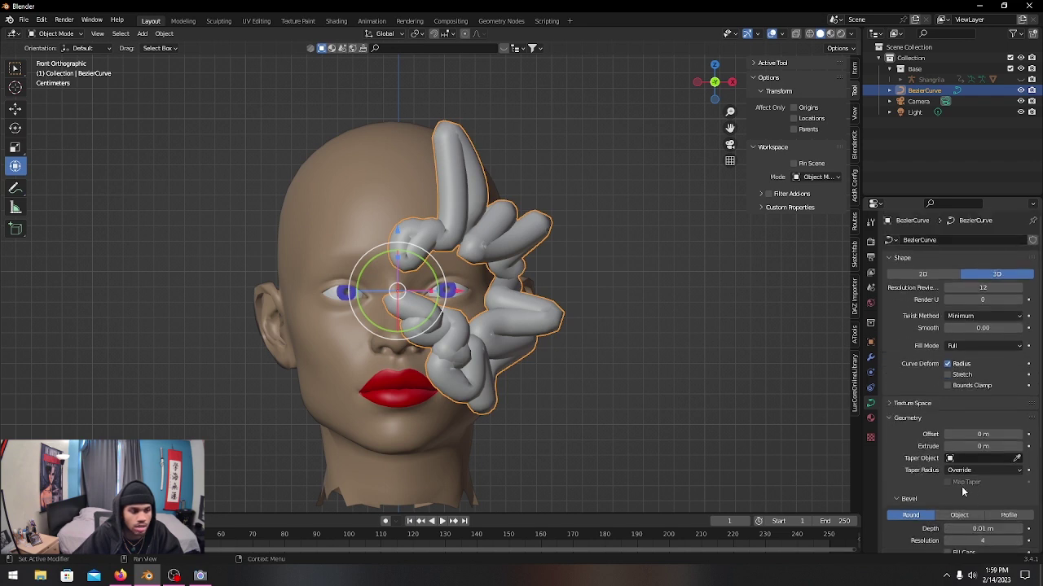
pyautogui.scroll(-2, 974, 494)
pyautogui.click(966, 486)
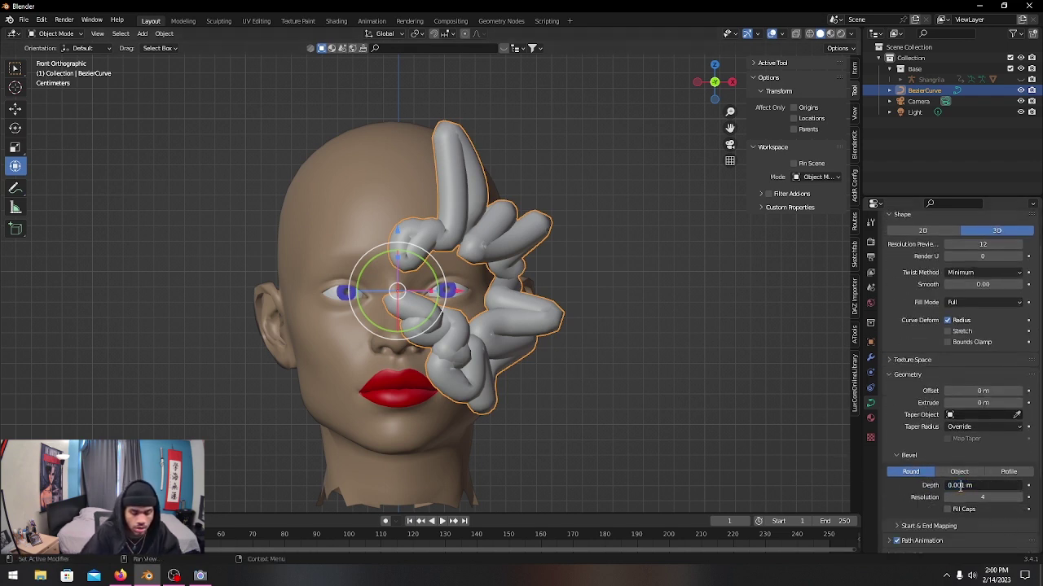
pyautogui.press('Return')
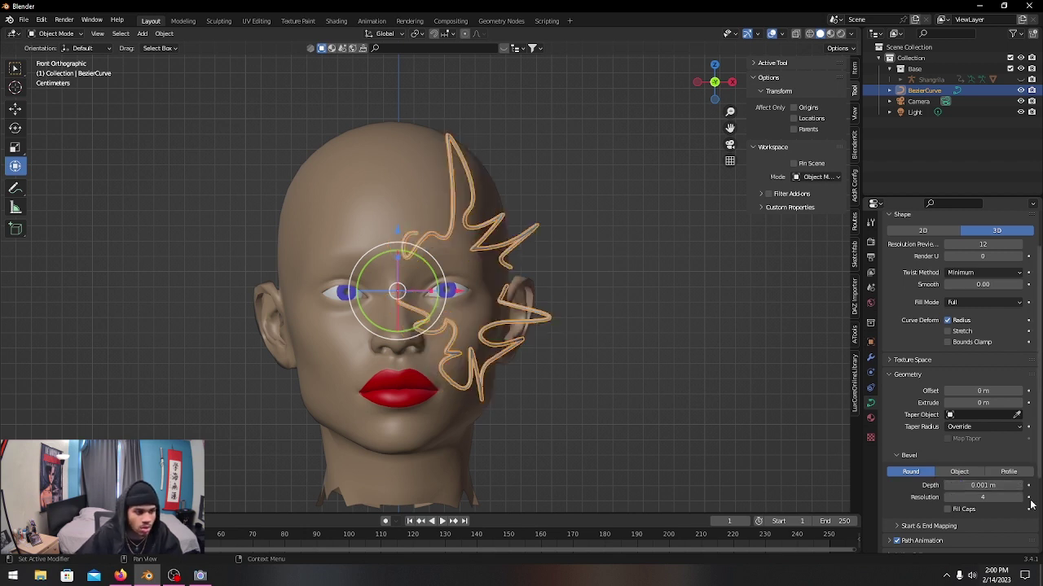
pyautogui.click(964, 486)
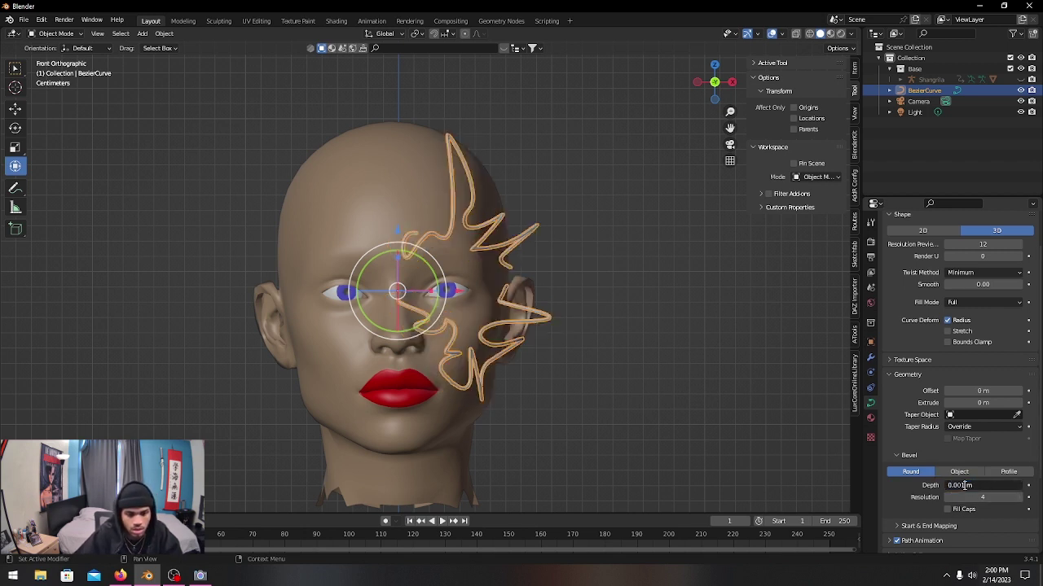
pyautogui.press('Return')
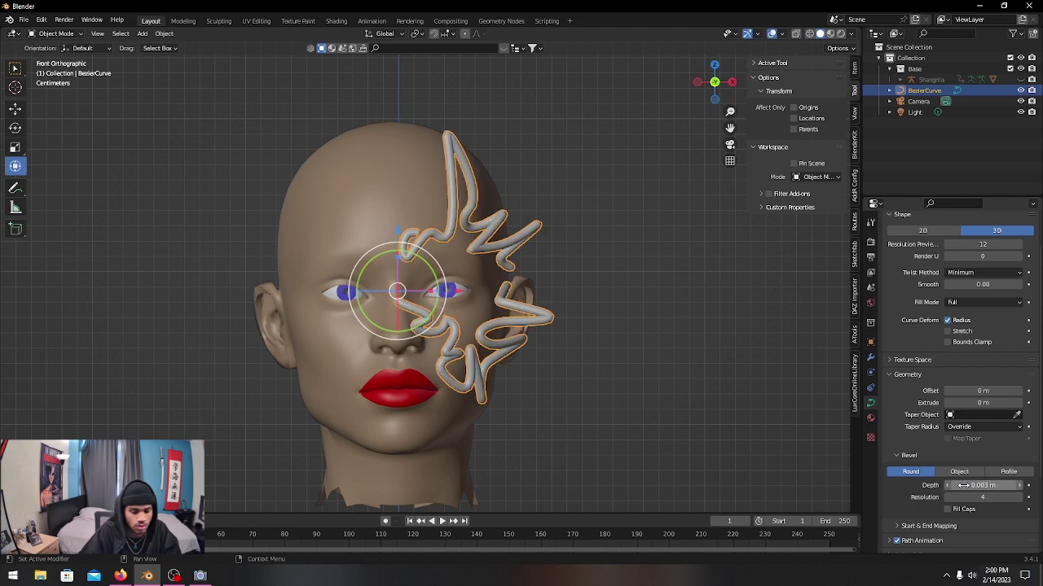
# Step: Set the curve's round bevel depth to 0.002 m
pyautogui.moveTo(574, 397)
pyautogui.mouseDown(button='middle')
pyautogui.moveTo(506, 395)
pyautogui.moveTo(587, 407)
pyautogui.mouseUp(button='middle')
pyautogui.click(965, 485)
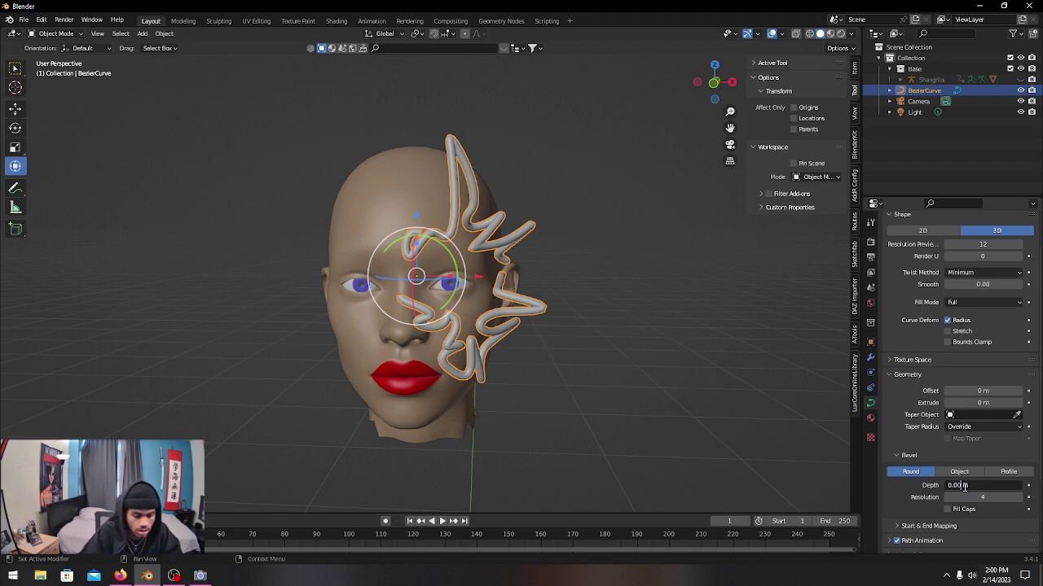
pyautogui.press('Return')
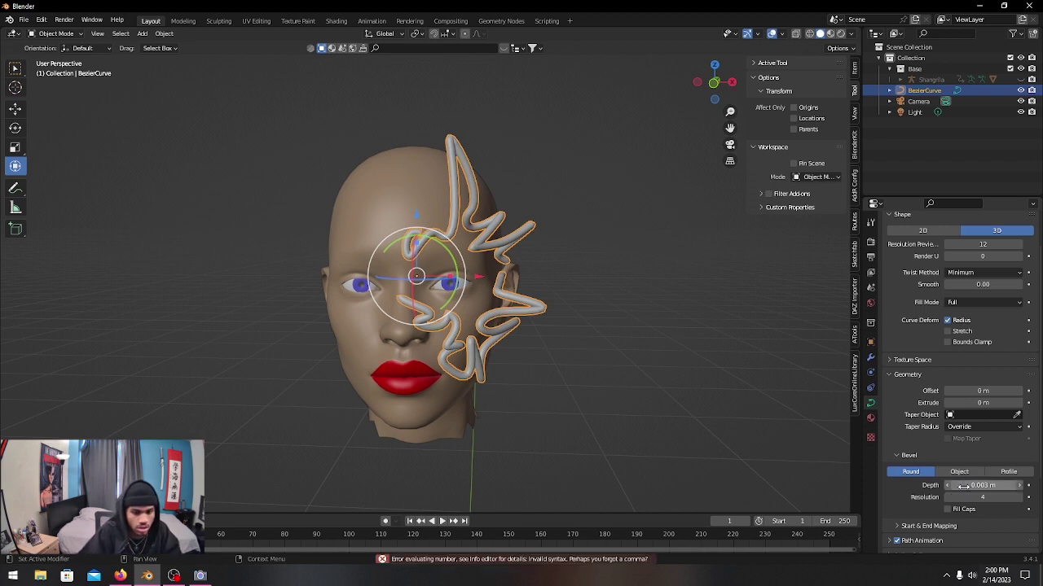
pyautogui.click(963, 486)
pyautogui.click(965, 485)
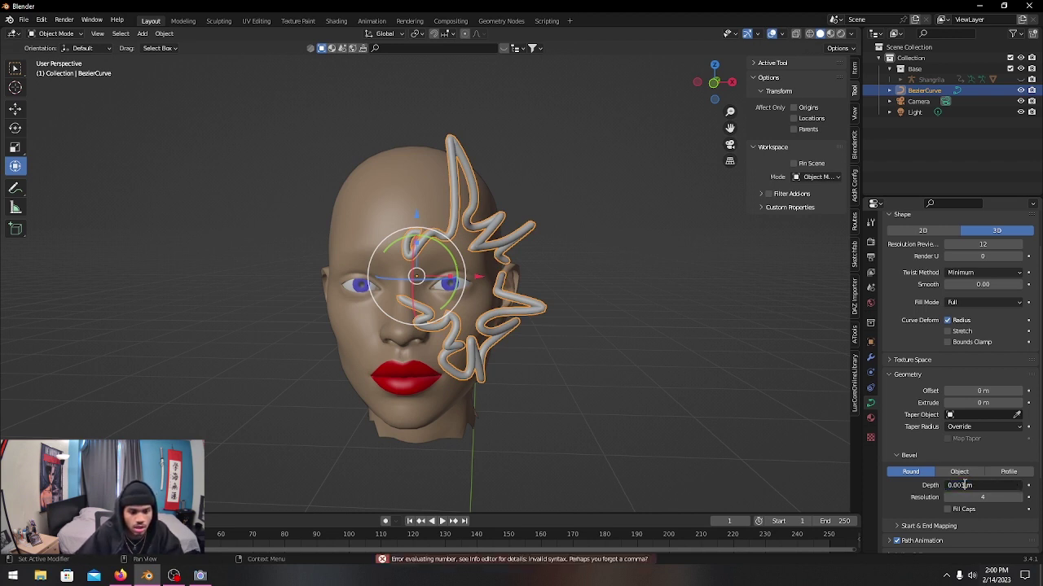
pyautogui.write('2')
pyautogui.press('Return')
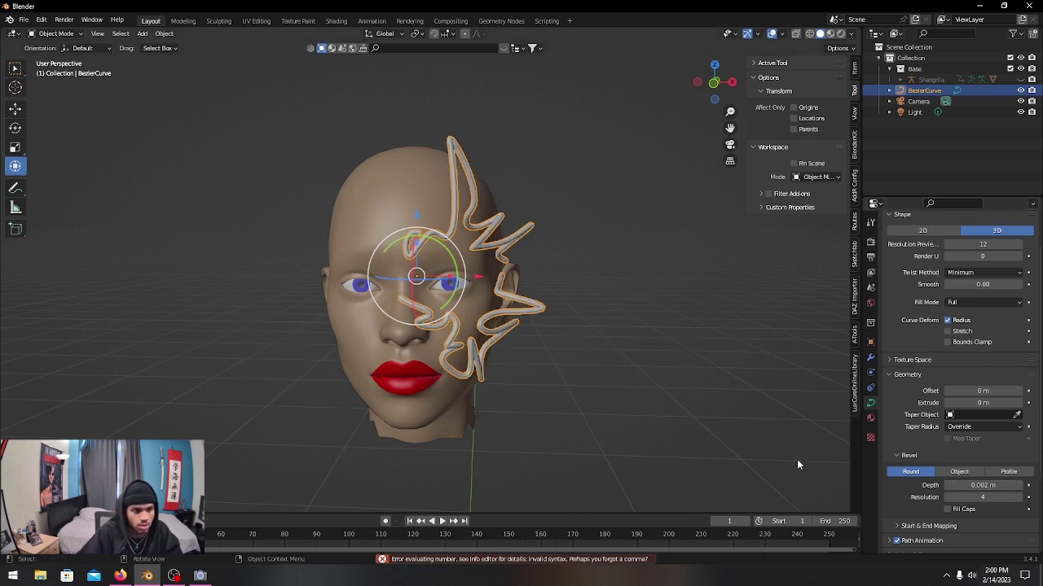
# Step: Return to the front view and convert the bevelled Bezier curve to a mesh
pyautogui.scroll(3, 605, 365)
pyautogui.moveTo(605, 365); pyautogui.dragTo(694, 340, button='middle')
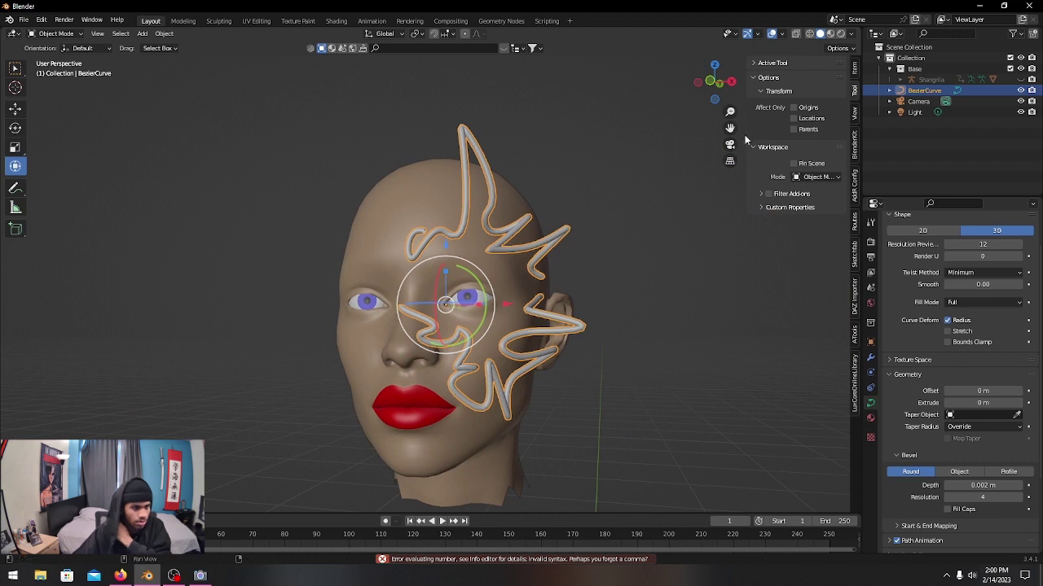
pyautogui.click(714, 82)
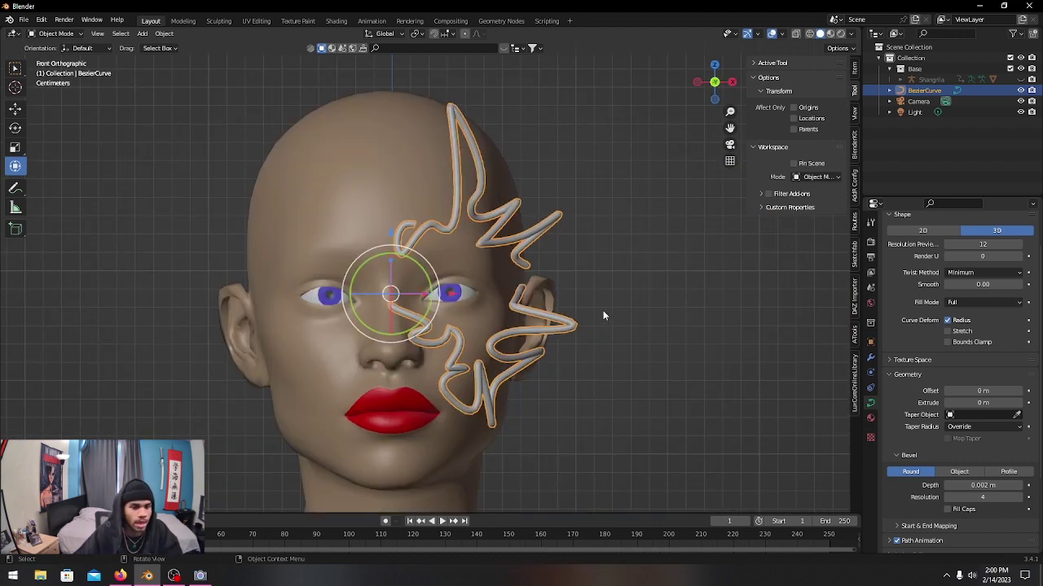
pyautogui.rightClick(564, 332)
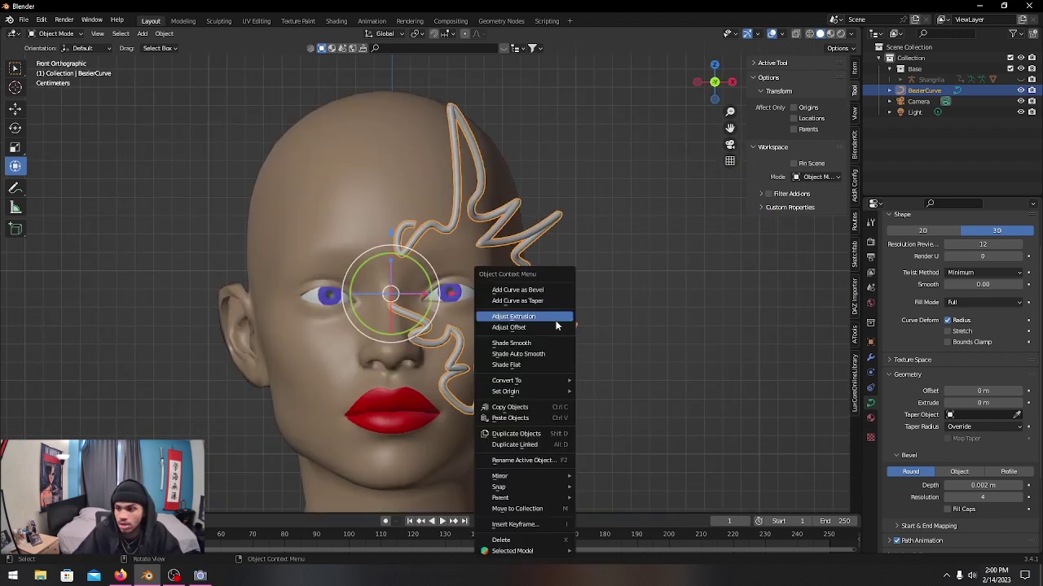
pyautogui.moveTo(545, 381)
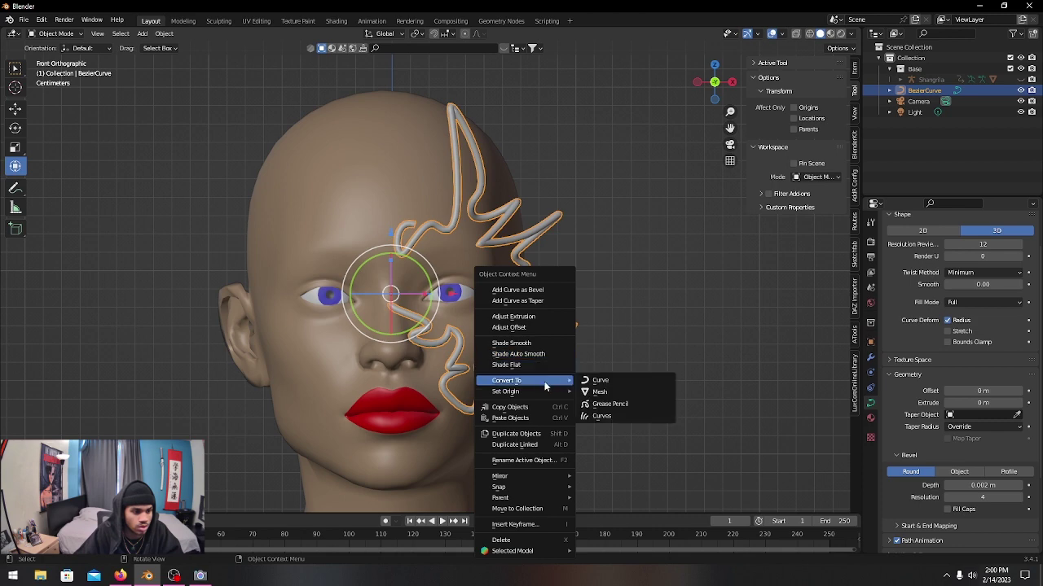
pyautogui.click(597, 391)
# Step: Add a Remesh modifier in Voxel mode with a voxel size of 0.00137 m to the pattern mesh and apply it
pyautogui.click(870, 359)
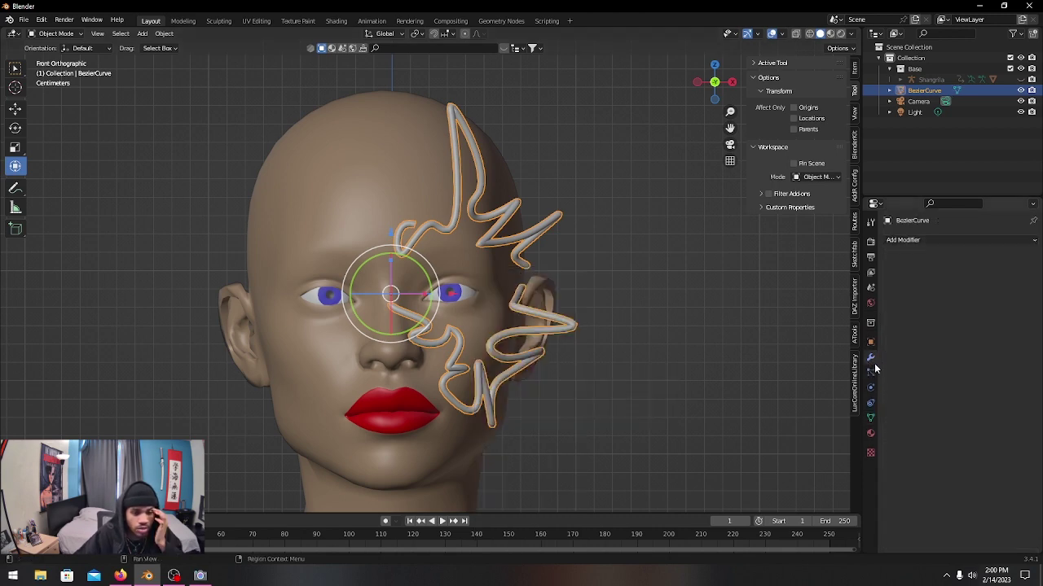
pyautogui.click(915, 241)
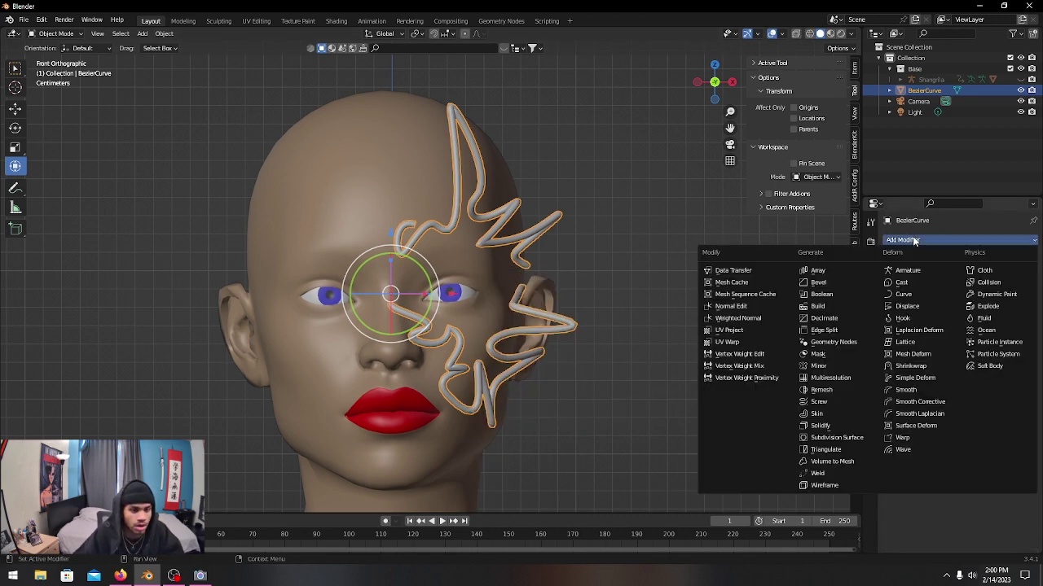
pyautogui.click(835, 389)
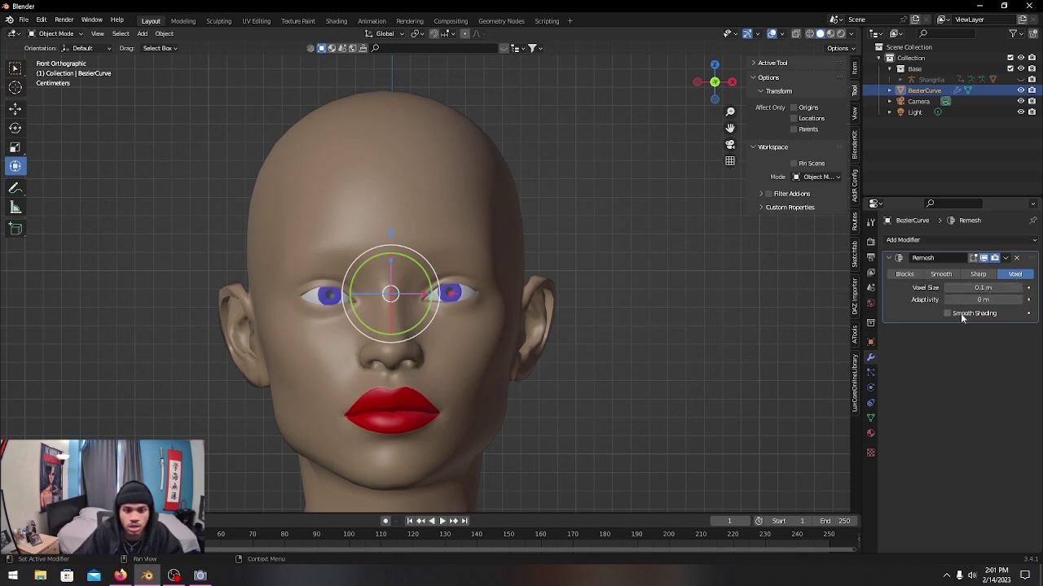
pyautogui.moveTo(990, 288)
pyautogui.mouseDown()
pyautogui.moveTo(943, 287)
pyautogui.moveTo(1002, 288)
pyautogui.mouseUp()
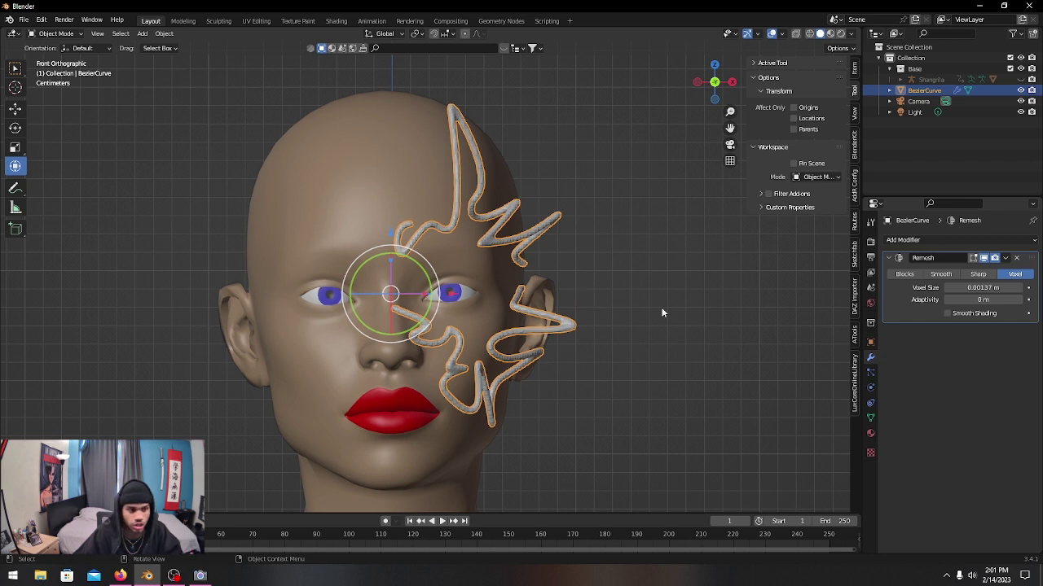
pyautogui.click(1005, 258)
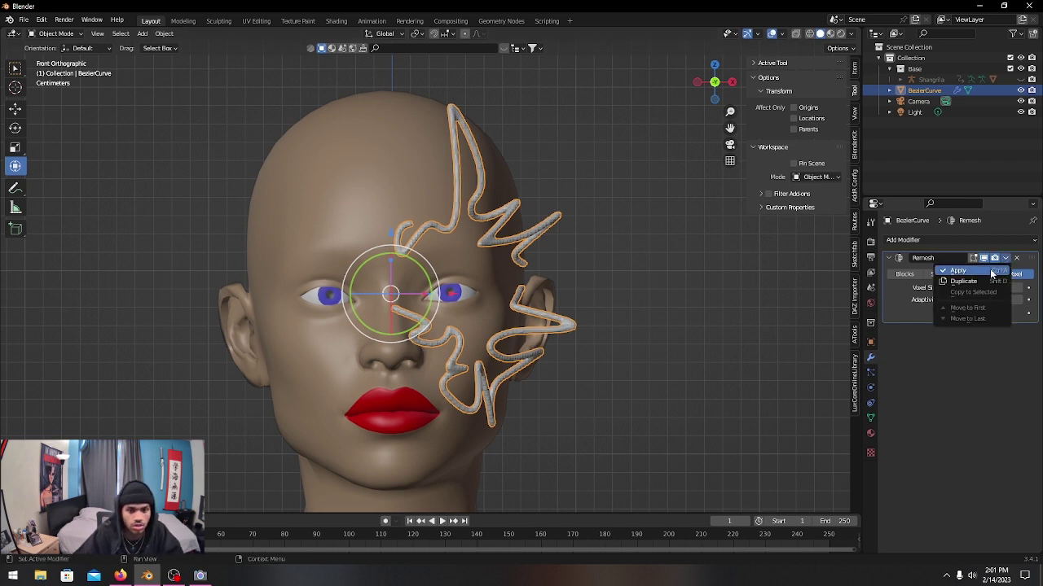
pyautogui.click(992, 271)
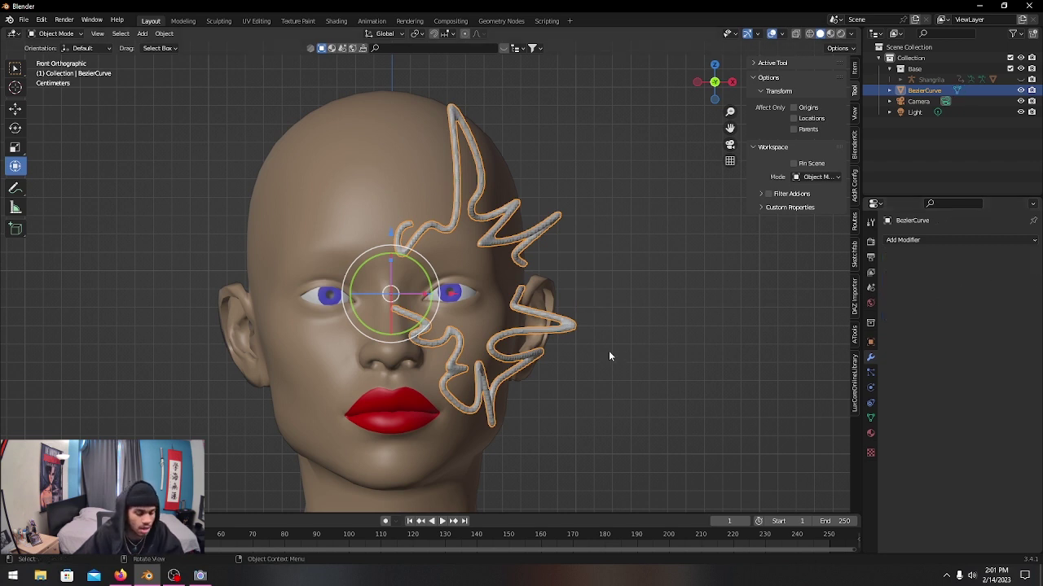
# Step: Select all vertices of the remeshed pattern in Edit Mode and smooth them
pyautogui.press('Tab')
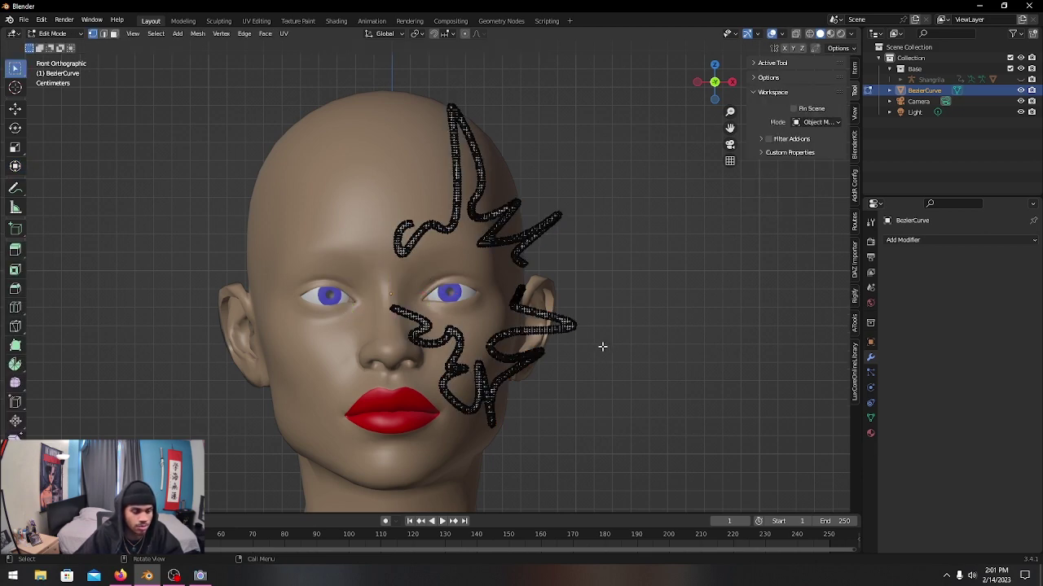
pyautogui.scroll(2, 602, 347)
pyautogui.scroll(-1, 583, 346)
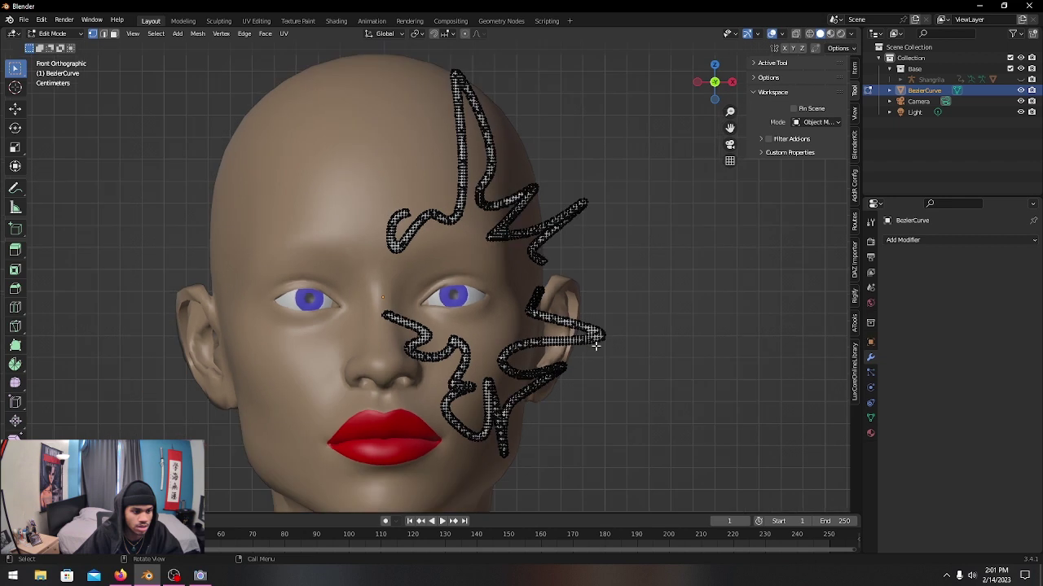
pyautogui.press('a')
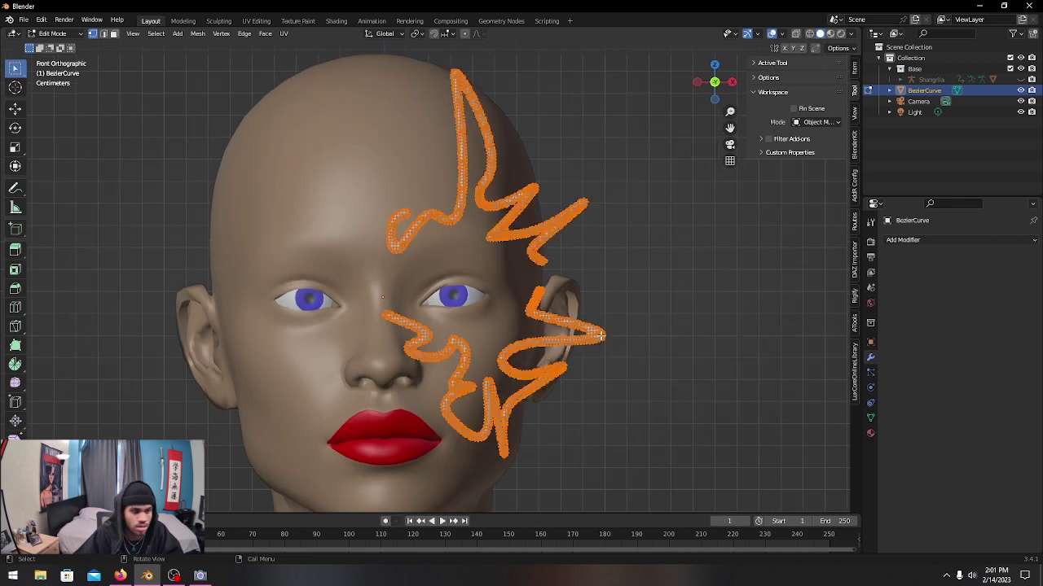
pyautogui.rightClick(600, 335)
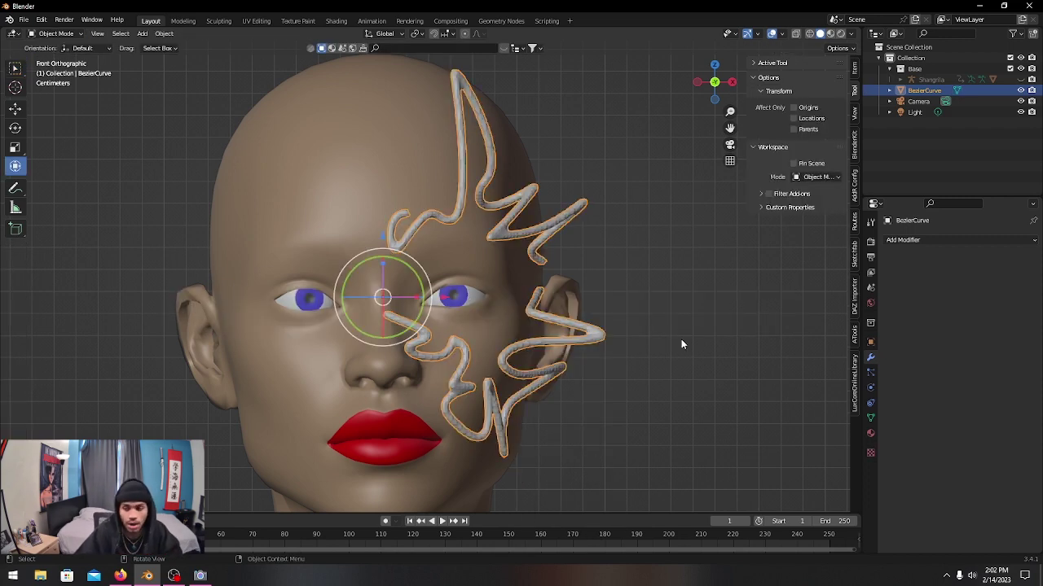
# Step: Add a Mirror modifier on the X axis with clipping enabled to the pattern mesh
pyautogui.click(921, 238)
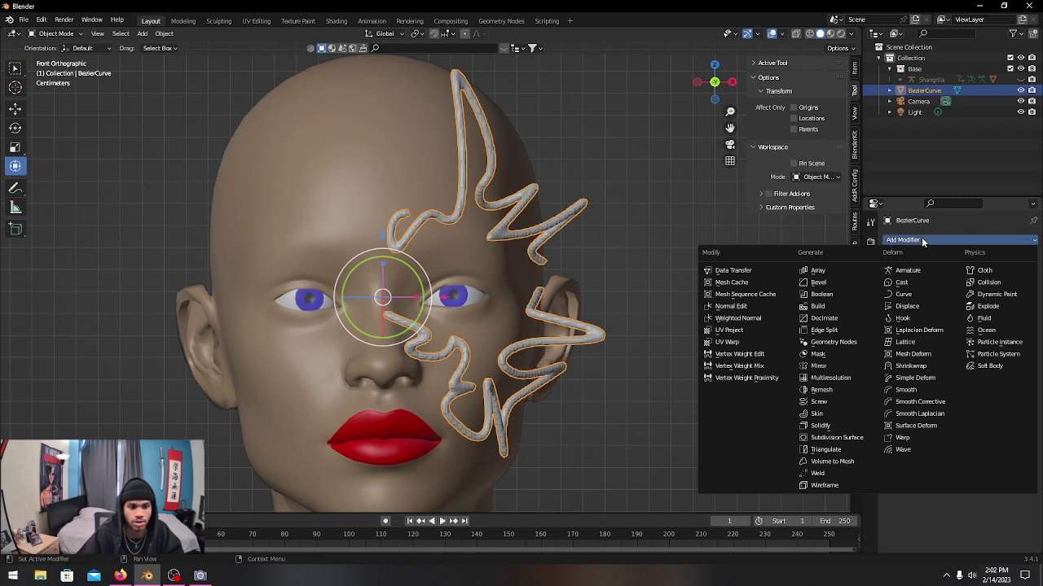
pyautogui.click(839, 367)
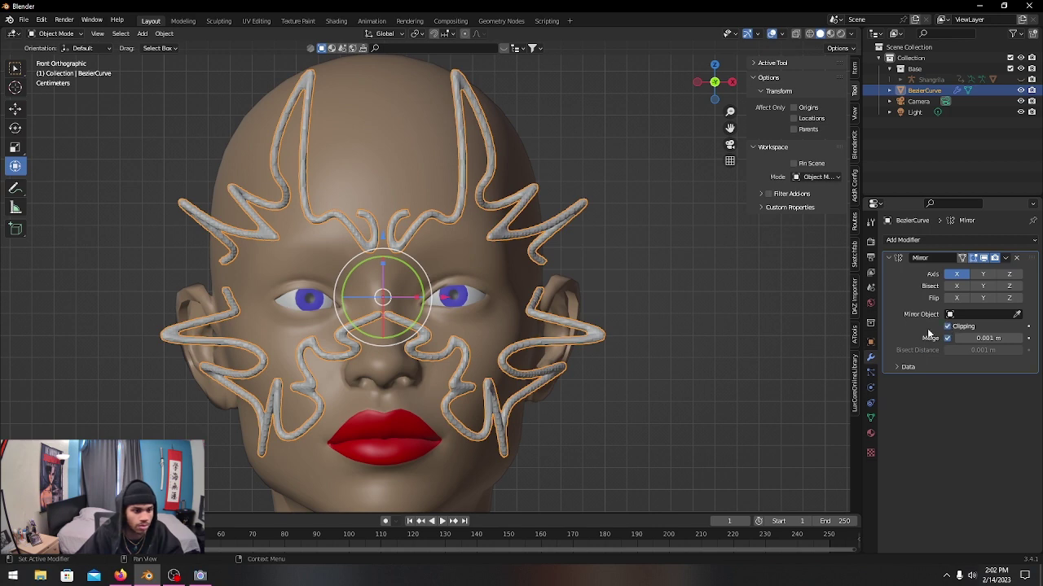
# Step: Move the whole half-pattern slightly along X toward the face's centre so both halves meet on the nose, and return to Object Mode
pyautogui.scroll(2, 459, 356)
pyautogui.press('Tab')
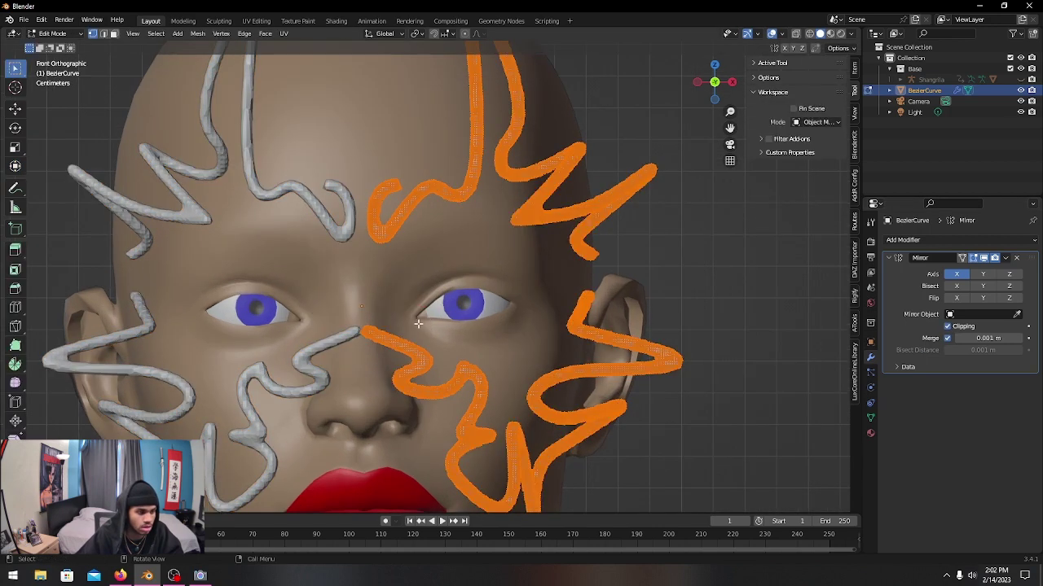
pyautogui.scroll(-5, 526, 318)
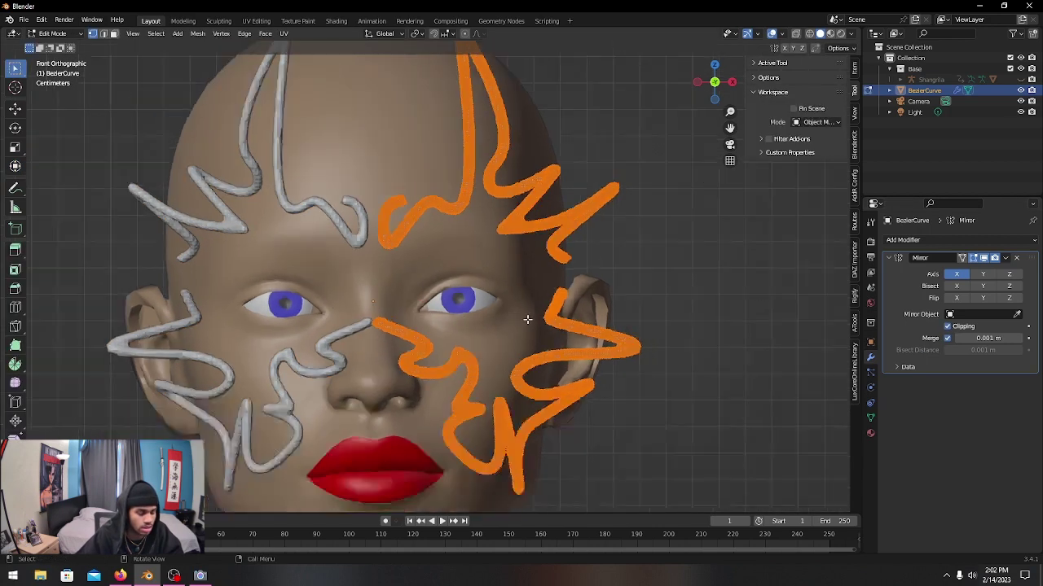
pyautogui.scroll(4, 85, 176)
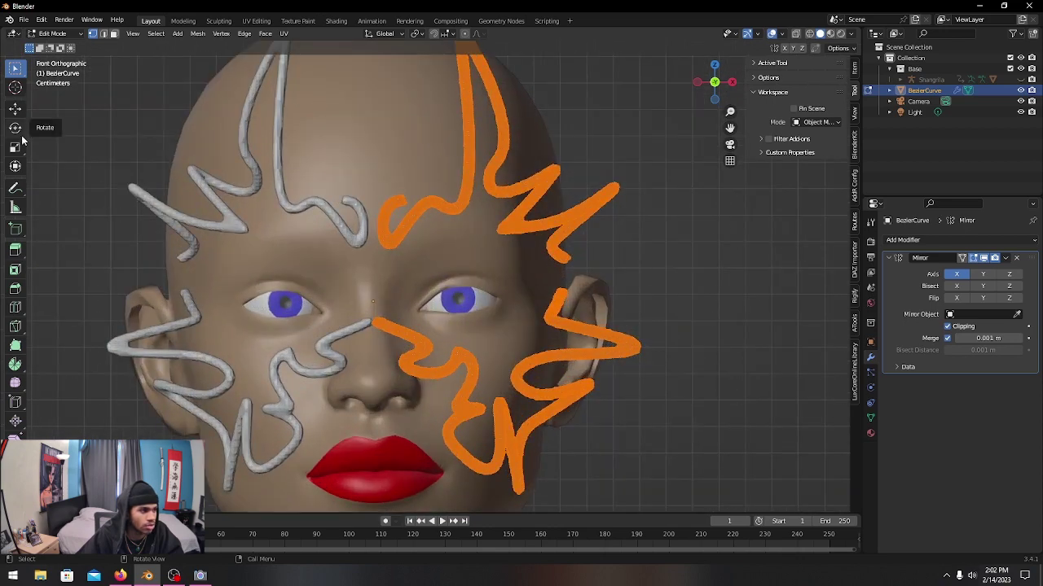
pyautogui.click(15, 109)
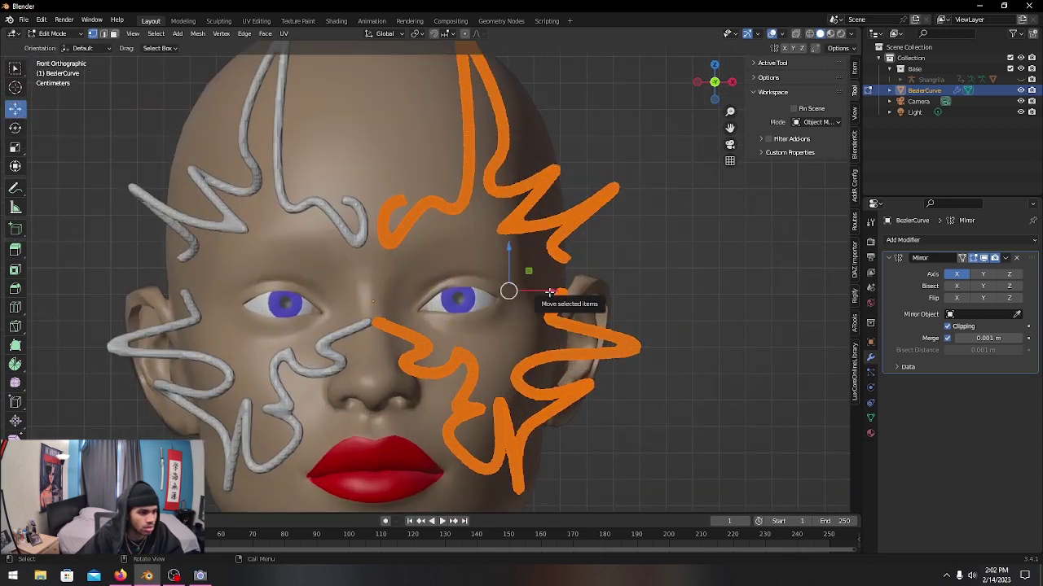
pyautogui.moveTo(552, 291); pyautogui.dragTo(549, 292)
pyautogui.press('Tab')
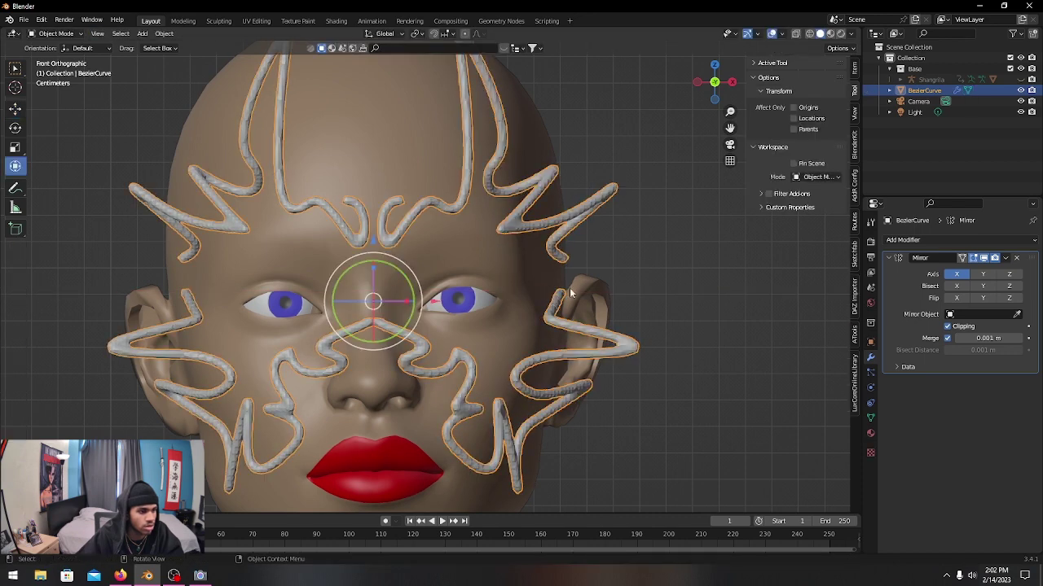
# Step: Nudge the mirrored pattern slightly along X to centre it on the face, and deselect it
pyautogui.moveTo(434, 300); pyautogui.dragTo(429, 298)
pyautogui.click(722, 223)
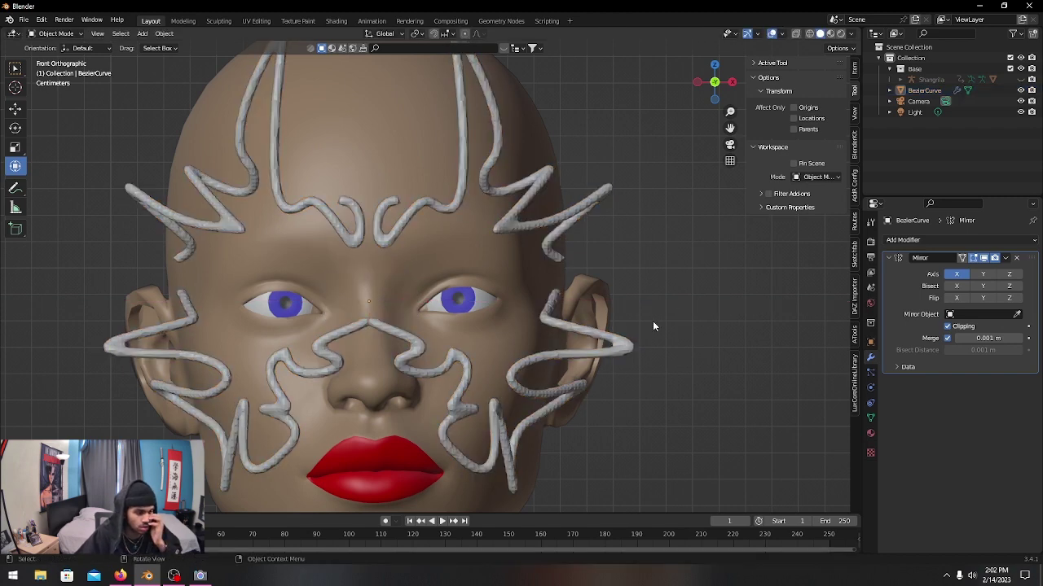
# Step: Switch the pattern mesh to Sculpt Mode with the Snake Hook brush and try a pull on the strand beside the nose
pyautogui.click(56, 33)
pyautogui.click(59, 69)
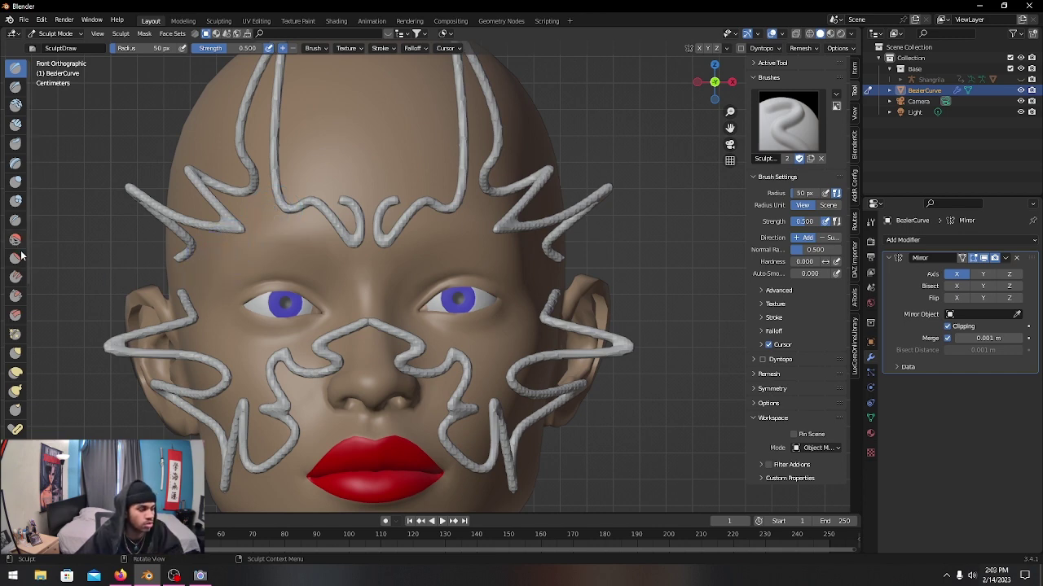
pyautogui.click(15, 392)
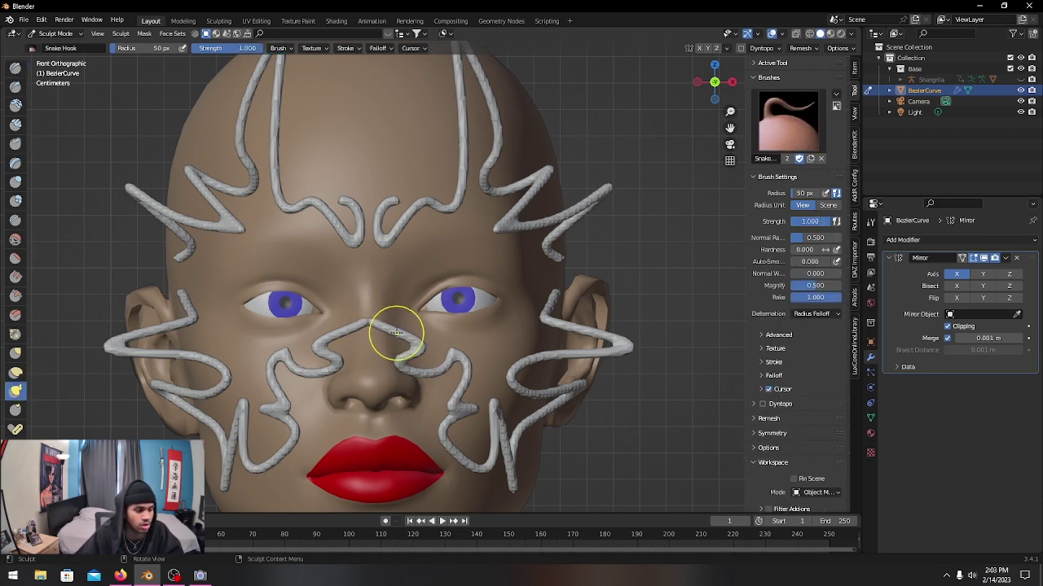
pyautogui.moveTo(398, 333)
pyautogui.mouseDown()
pyautogui.moveTo(411, 308)
pyautogui.moveTo(405, 294)
pyautogui.moveTo(425, 340)
pyautogui.moveTo(453, 329)
pyautogui.moveTo(393, 354)
pyautogui.moveTo(384, 345)
pyautogui.moveTo(396, 352)
pyautogui.mouseUp()
pyautogui.hotkey('ctrl', 'z')
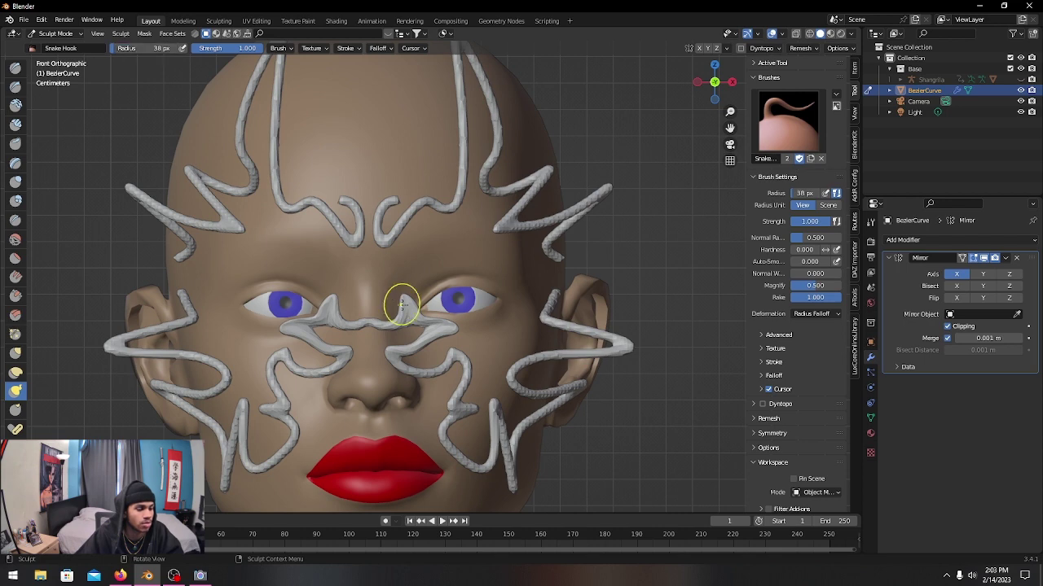
# Step: Pull the strands beside the nose and on the cheeks into pointed spikes with a 38 px Snake Hook brush
pyautogui.moveTo(454, 356)
pyautogui.mouseDown()
pyautogui.moveTo(432, 356)
pyautogui.moveTo(470, 359)
pyautogui.moveTo(492, 340)
pyautogui.mouseUp()
pyautogui.keyDown('shift'); pyautogui.moveTo(477, 408); pyautogui.dragTo(468, 303, button='middle'); pyautogui.keyUp('shift')
pyautogui.moveTo(448, 309); pyautogui.dragTo(419, 300)
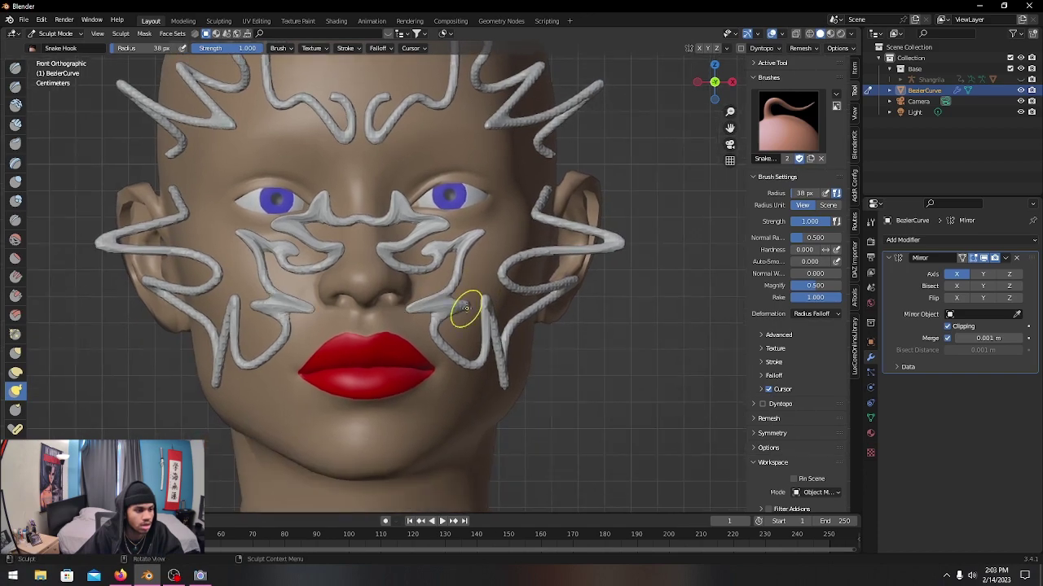
pyautogui.moveTo(506, 319); pyautogui.dragTo(459, 317, button='middle')
# Step: Enlarge the Snake Hook brush to 54 px and pull the lower forehead strands into a pointed, flame-like shape between the brows
pyautogui.press('f')
pyautogui.click(468, 317)
pyautogui.moveTo(304, 186); pyautogui.dragTo(331, 182, button='middle')
pyautogui.press('KP_1')
pyautogui.scroll(-6, 489, 226)
pyautogui.scroll(9, 423, 229)
pyautogui.moveTo(435, 238); pyautogui.dragTo(416, 268)
pyautogui.moveTo(396, 174); pyautogui.dragTo(368, 114)
pyautogui.moveTo(345, 194); pyautogui.dragTo(330, 158)
pyautogui.scroll(-6, 330, 157)
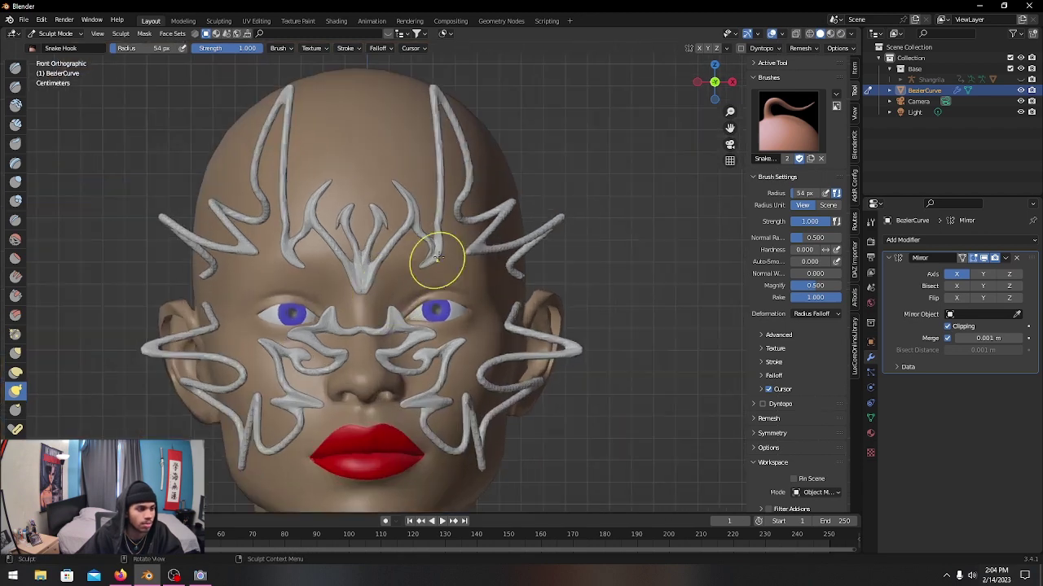
# Step: Pull the temple and cheek strands into long curved spikes reaching outward past the ears, checking the shape from the front
pyautogui.scroll(4, 478, 193)
pyautogui.keyDown('shift'); pyautogui.moveTo(400, 385); pyautogui.dragTo(399, 325, button='middle'); pyautogui.keyUp('shift')
pyautogui.moveTo(324, 342)
pyautogui.mouseDown()
pyautogui.moveTo(302, 344)
pyautogui.moveTo(347, 359)
pyautogui.moveTo(342, 366)
pyautogui.mouseUp()
pyautogui.moveTo(495, 376); pyautogui.dragTo(425, 379, button='middle')
pyautogui.moveTo(425, 378)
pyautogui.mouseDown()
pyautogui.moveTo(407, 279)
pyautogui.moveTo(496, 250)
pyautogui.mouseUp()
pyautogui.press('KP_1')
pyautogui.moveTo(461, 245); pyautogui.dragTo(521, 203, button='middle')
pyautogui.press('KP_1')
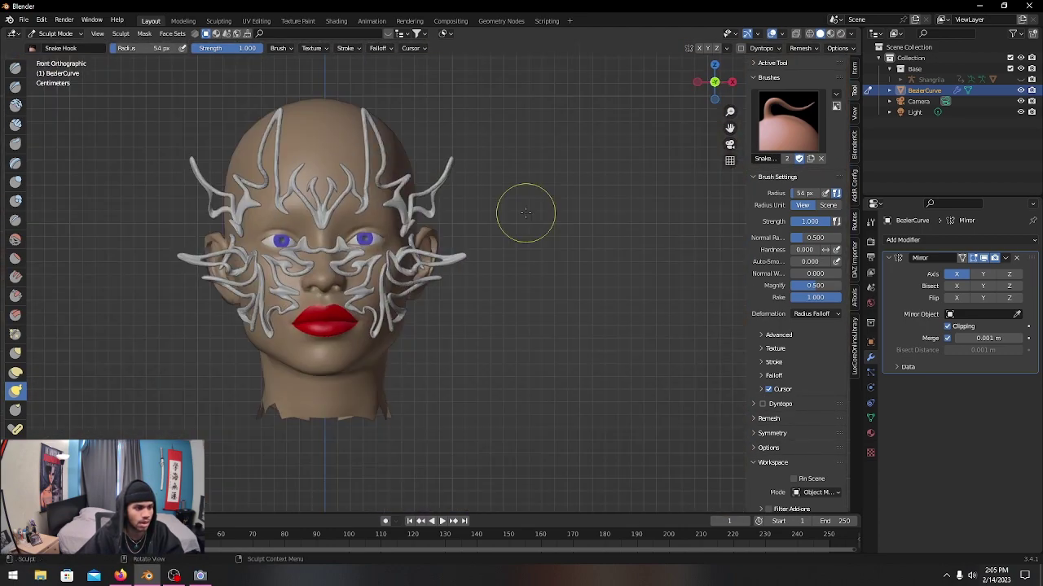
# Step: Pull inward-pointing hooks out of the upper forehead strands near the hairline, and undo the last stroke
pyautogui.scroll(1, 526, 214)
pyautogui.click(15, 373)
pyautogui.moveTo(376, 173)
pyautogui.mouseDown()
pyautogui.moveTo(384, 186)
pyautogui.moveTo(399, 155)
pyautogui.mouseUp()
pyautogui.moveTo(301, 192); pyautogui.dragTo(300, 181)
pyautogui.moveTo(299, 181); pyautogui.dragTo(300, 174)
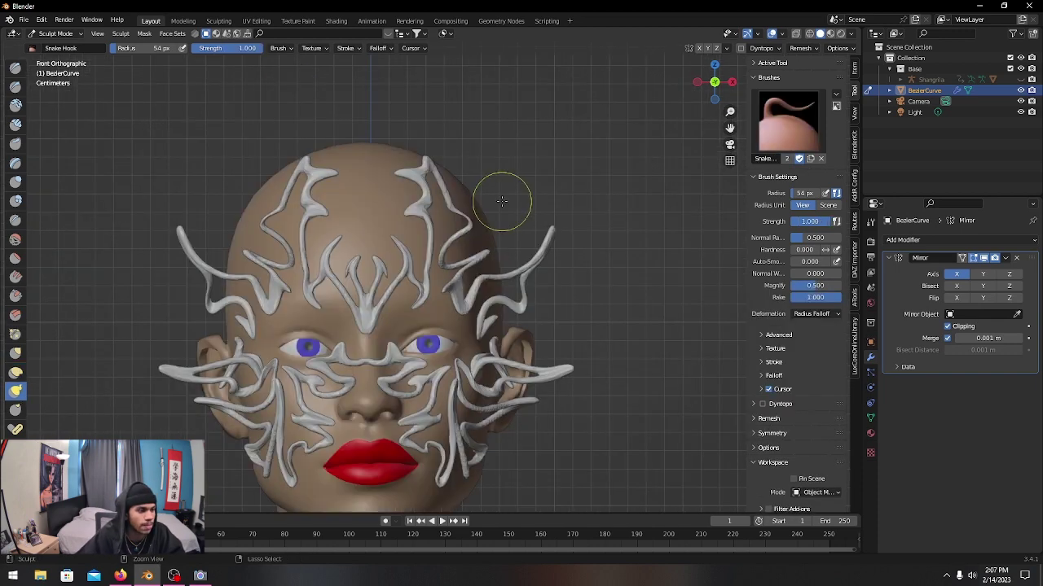
pyautogui.hotkey('ctrl', 'z')
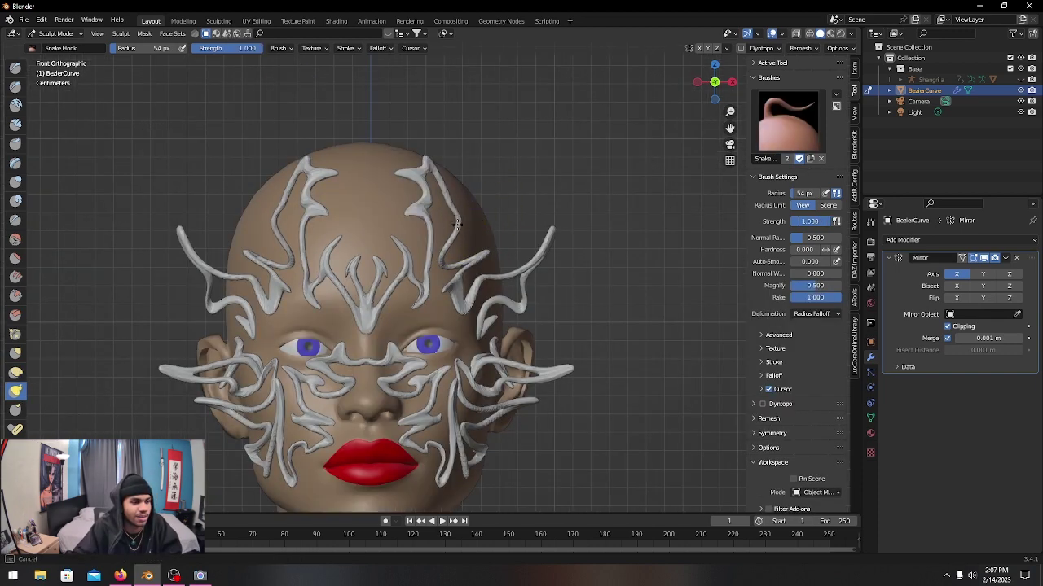
# Step: Inspect the sculpted forehead strands up close and return the finished mask pattern to Object Mode
pyautogui.scroll(3, 460, 232)
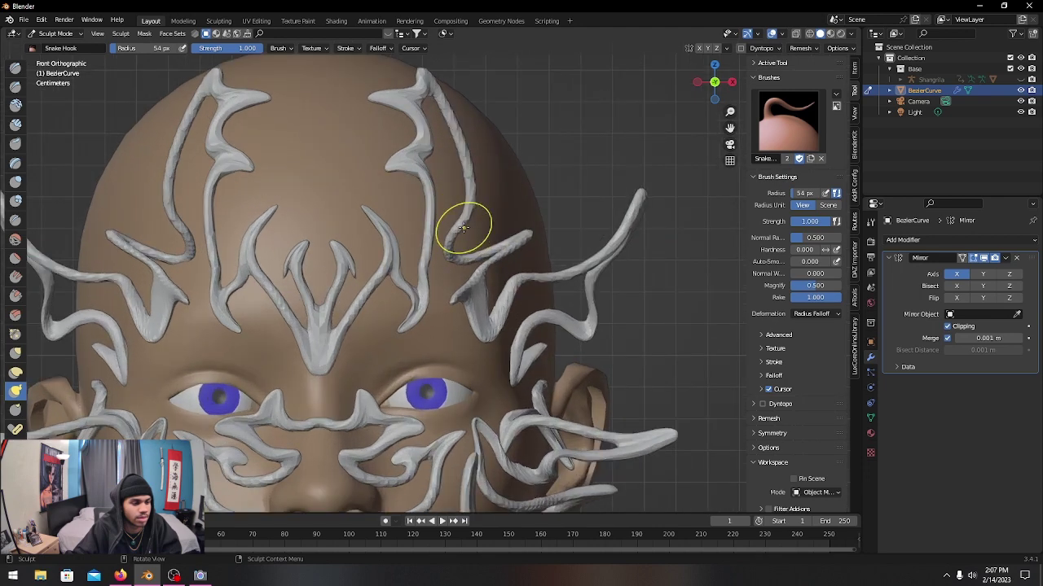
pyautogui.scroll(-5, 499, 213)
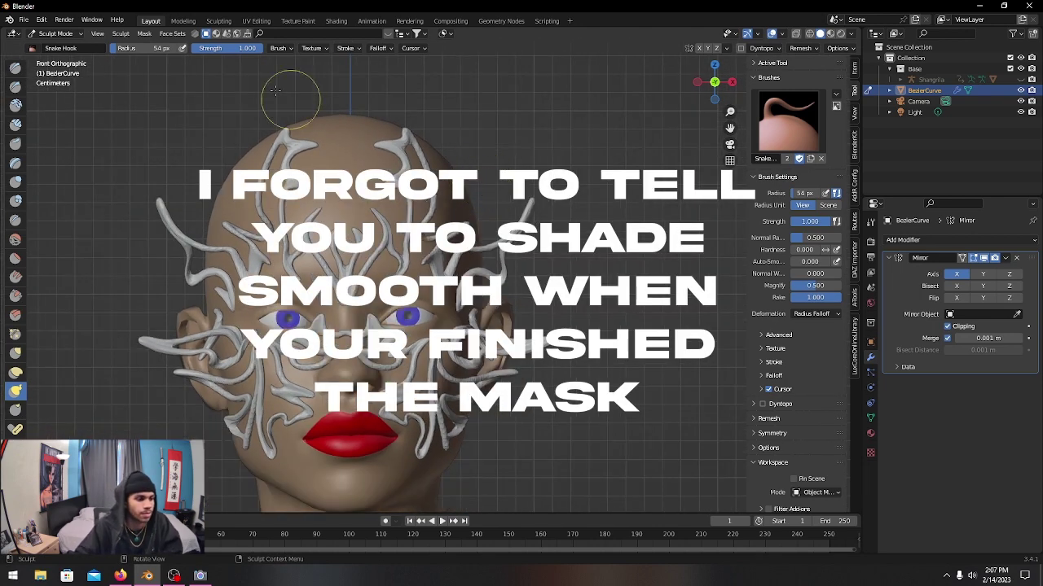
pyautogui.click(56, 33)
pyautogui.click(62, 47)
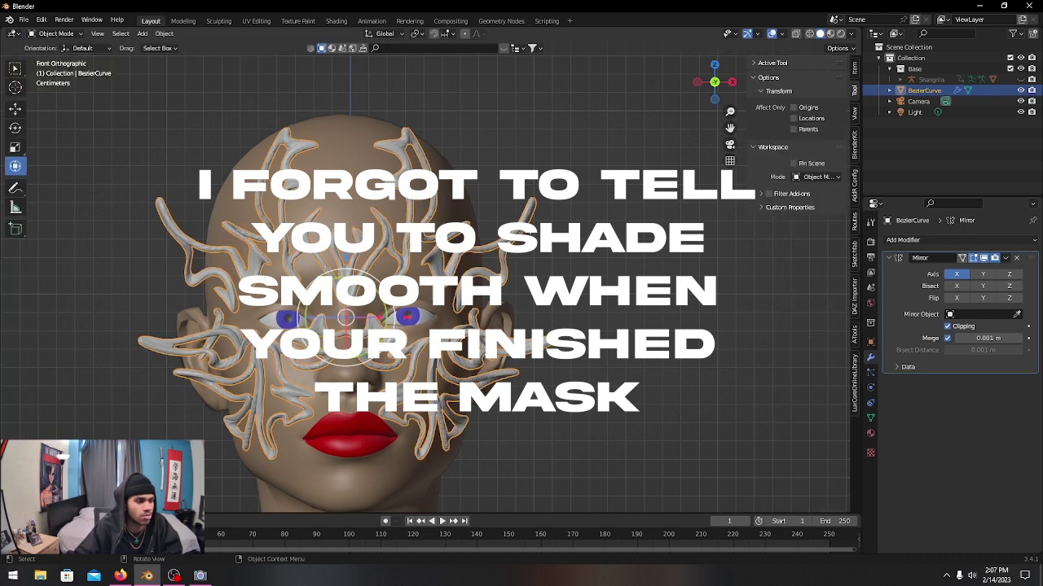
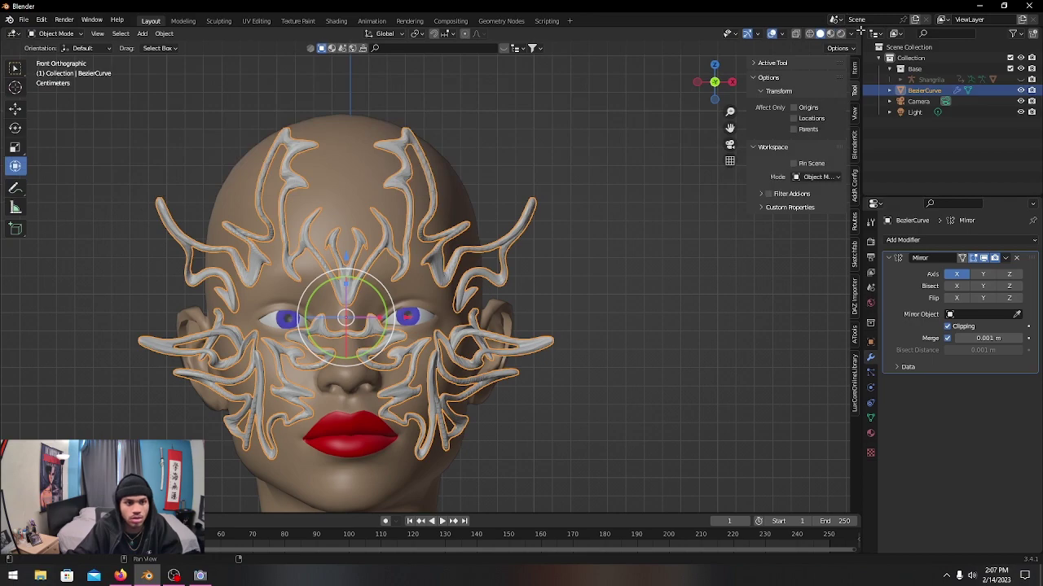
# Step: Split the viewport into two side-by-side areas, turn one into a Shader Editor without its sidebar, and create a new material for the mask
pyautogui.moveTo(861, 30); pyautogui.dragTo(494, 72)
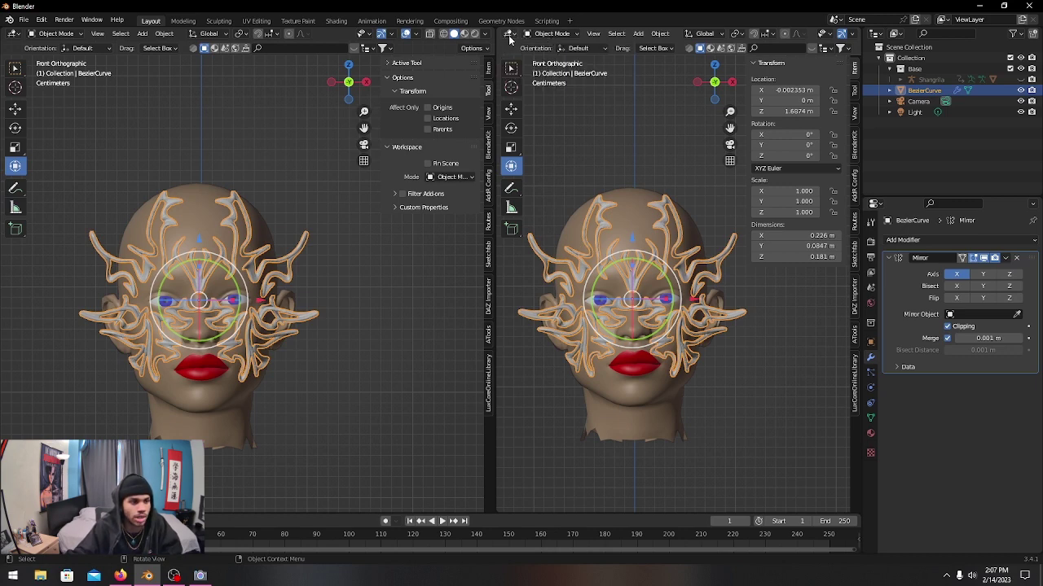
pyautogui.click(510, 35)
pyautogui.click(539, 137)
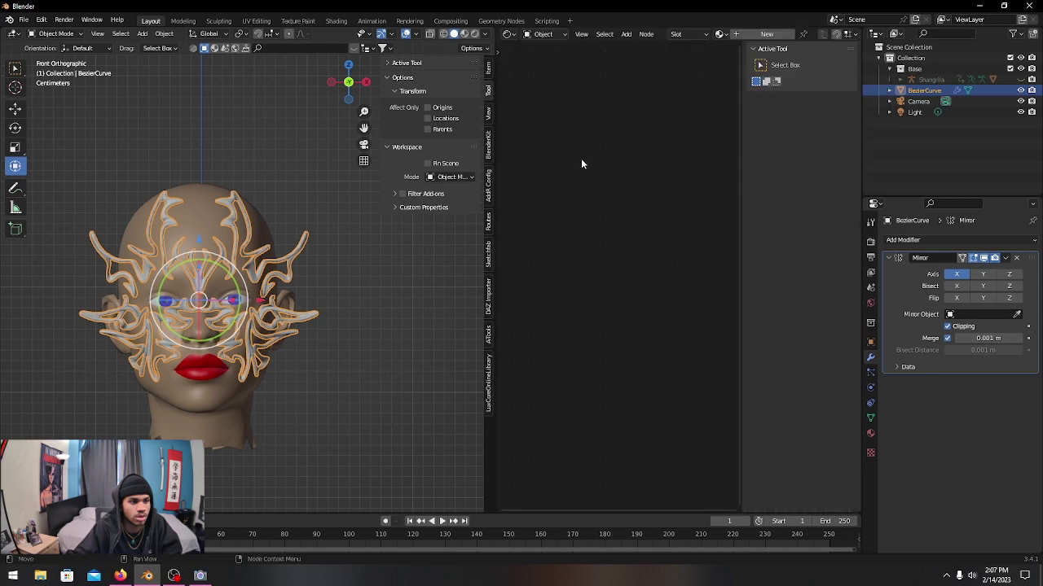
pyautogui.press('n')
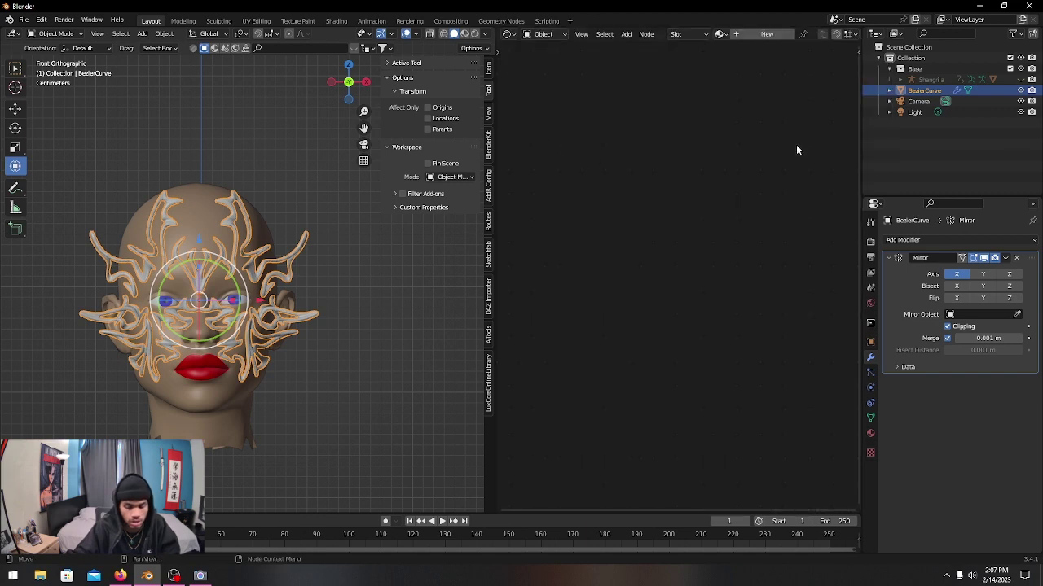
pyautogui.click(764, 34)
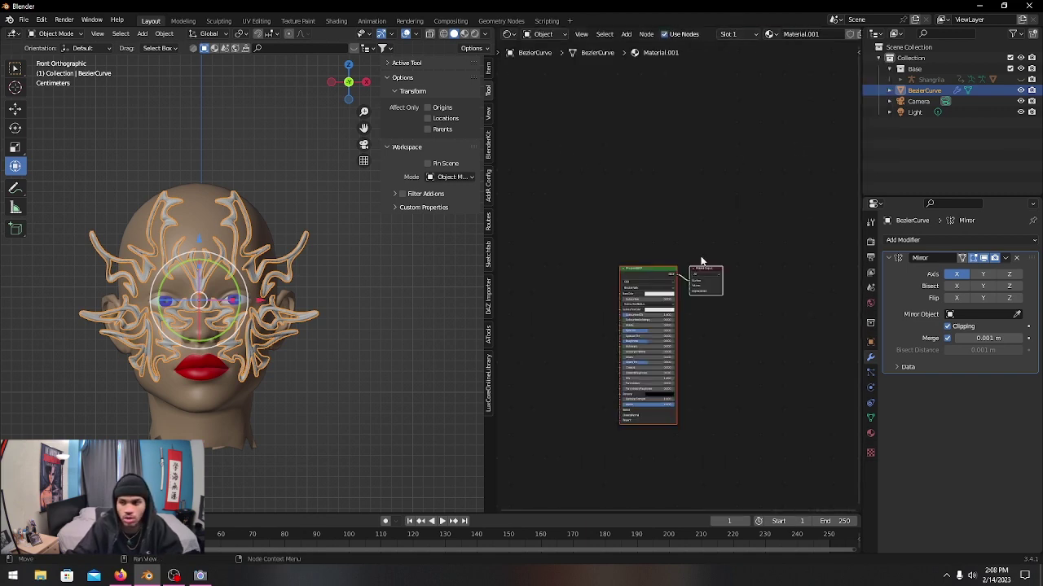
# Step: Set the mask material's Metallic to 1.000, Specular to 0.000 and Roughness to 0.050, and open its base colour
pyautogui.scroll(4, 702, 261)
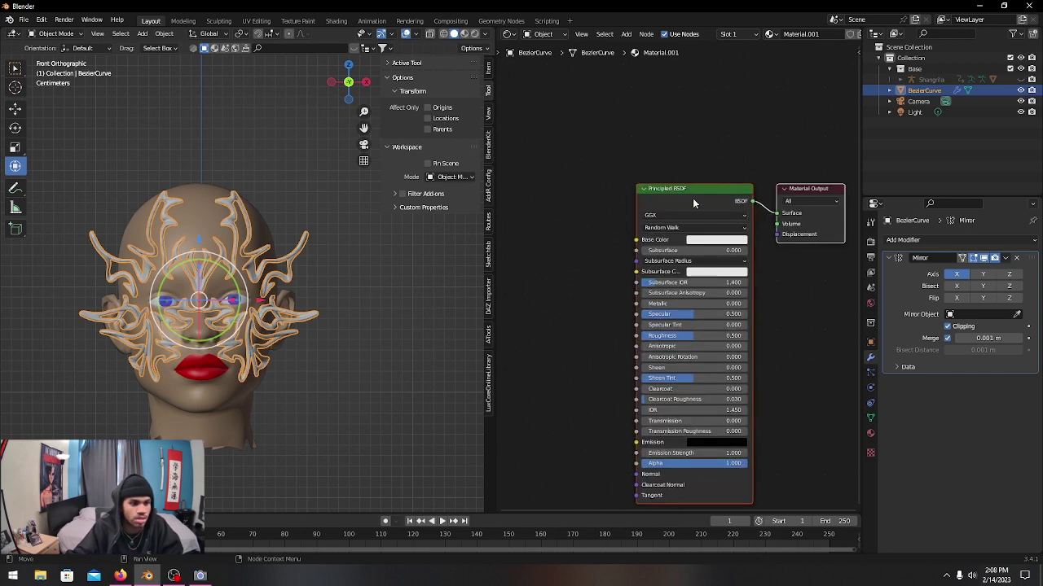
pyautogui.moveTo(774, 121); pyautogui.dragTo(740, 96, button='middle')
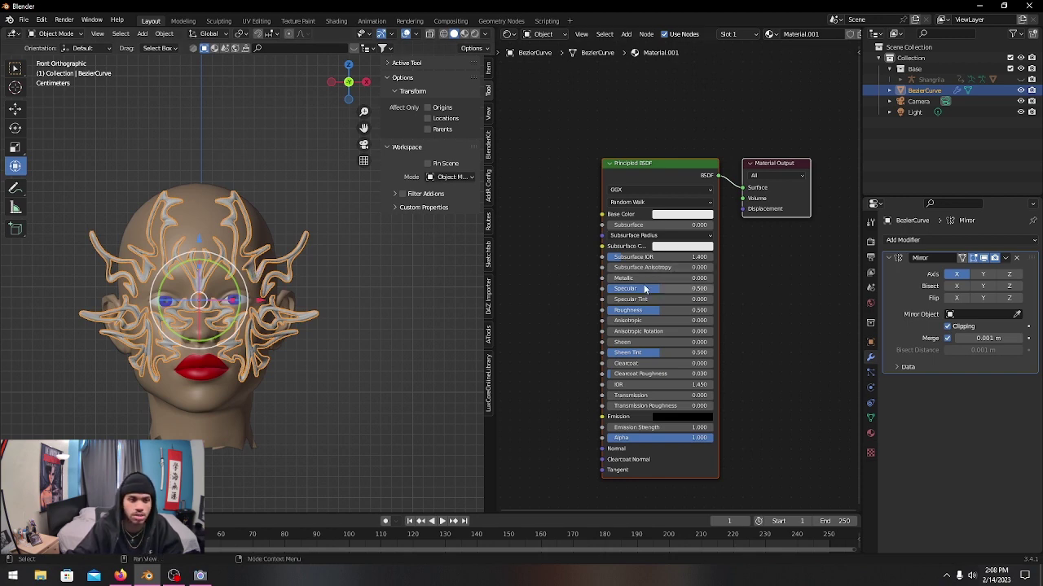
pyautogui.moveTo(624, 278); pyautogui.dragTo(712, 277)
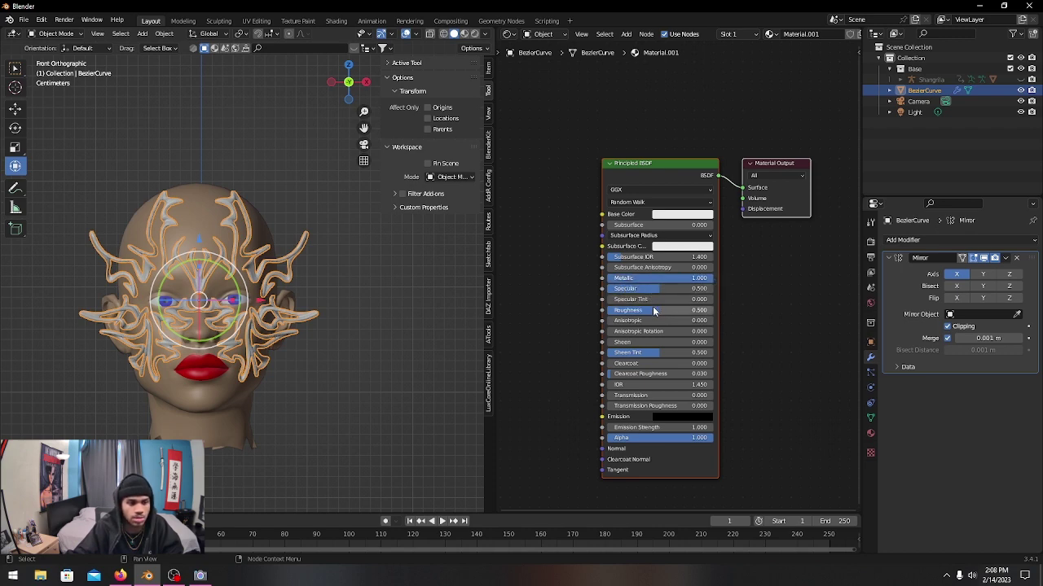
pyautogui.moveTo(655, 310); pyautogui.dragTo(626, 310)
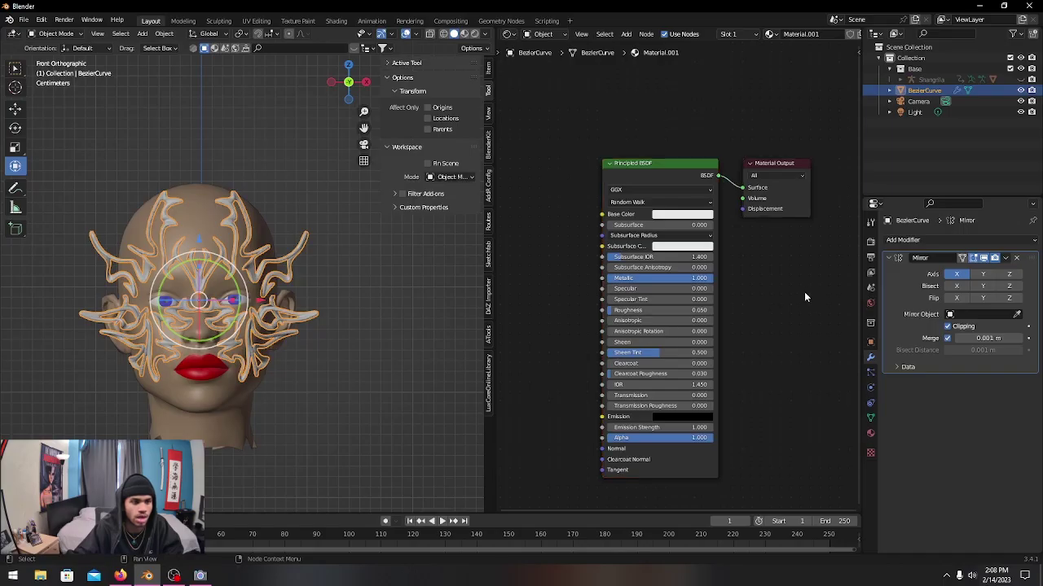
pyautogui.click(694, 214)
pyautogui.click(708, 216)
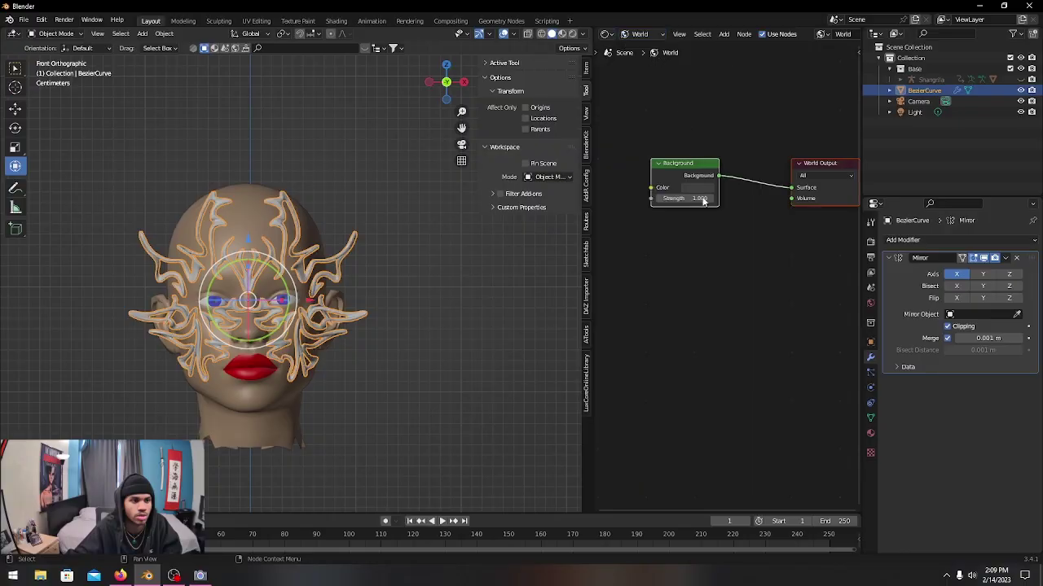
# Step: Widen the World node area, duplicate the Background node below the original, and align the two nodes
pyautogui.scroll(-1, 723, 273)
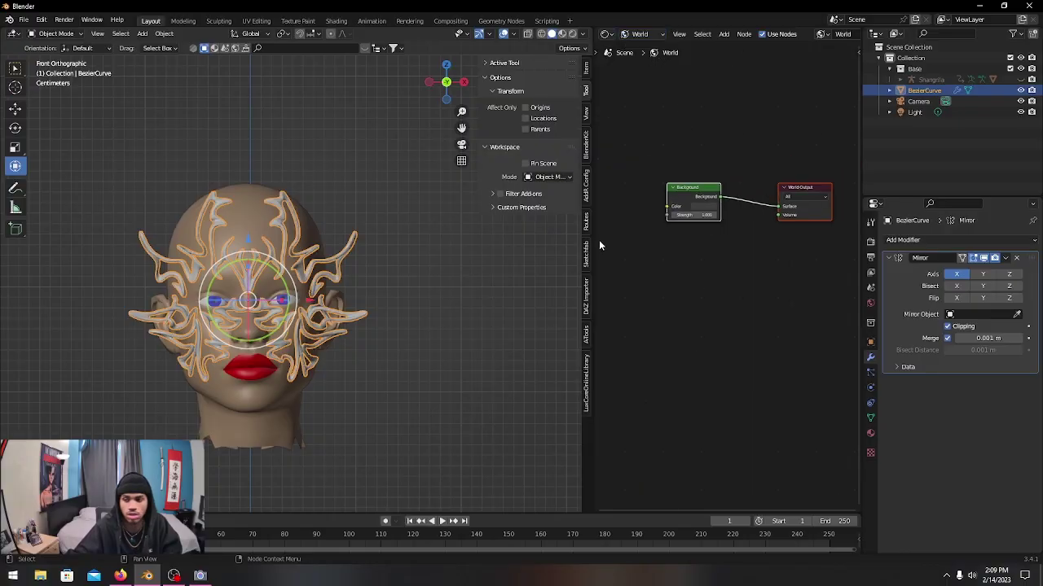
pyautogui.moveTo(594, 236); pyautogui.dragTo(536, 244)
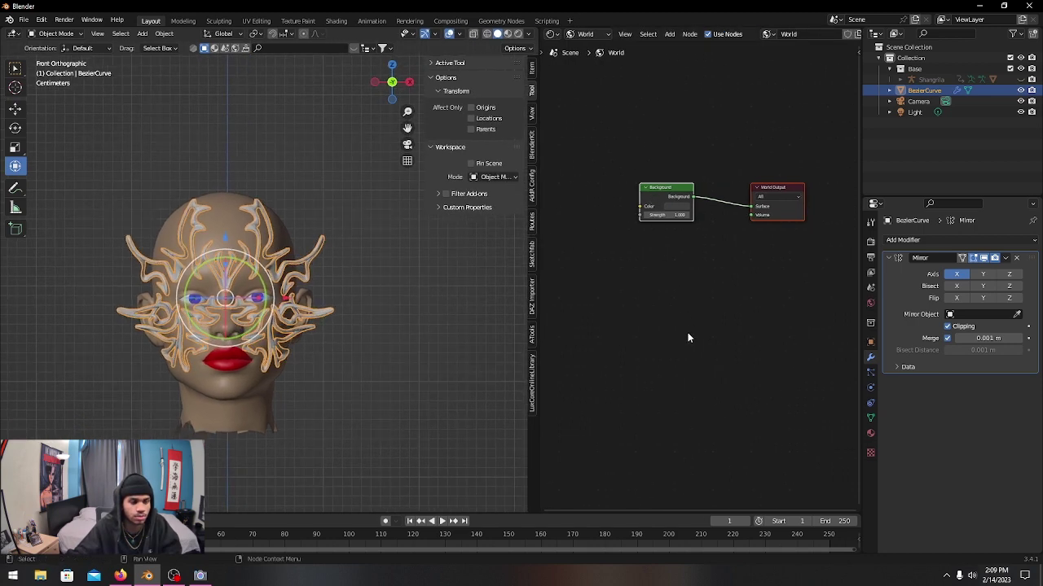
pyautogui.click(673, 260)
pyautogui.click(651, 203)
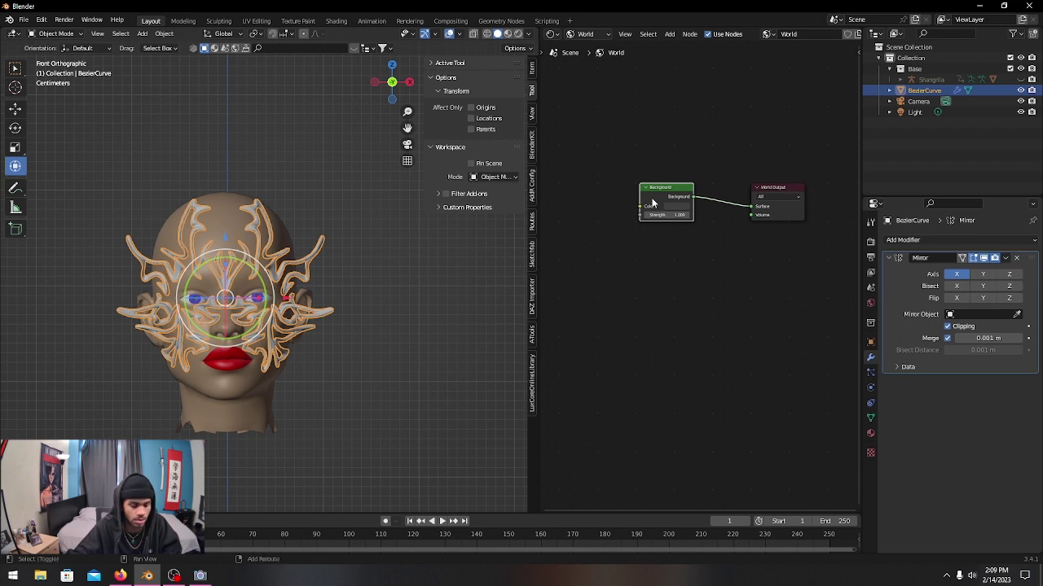
pyautogui.hotkey('shift', 'd')
pyautogui.click(645, 264)
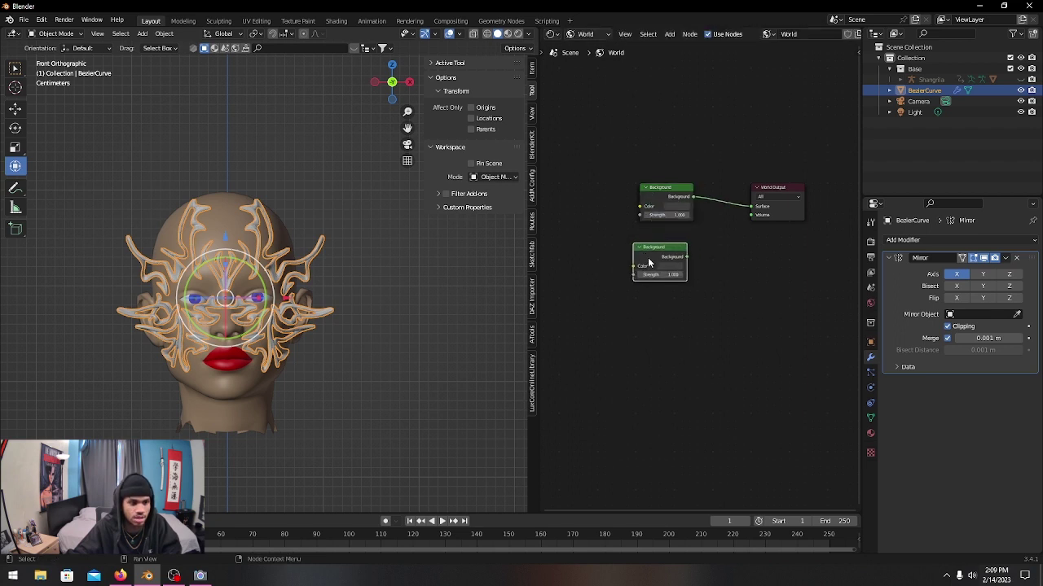
pyautogui.moveTo(652, 189); pyautogui.dragTo(646, 189)
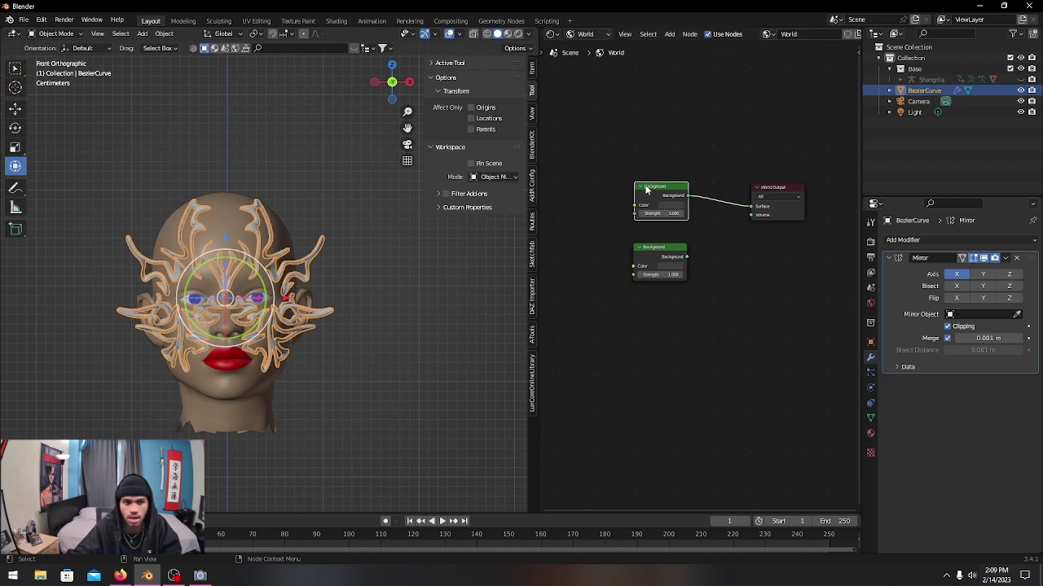
pyautogui.click(717, 251)
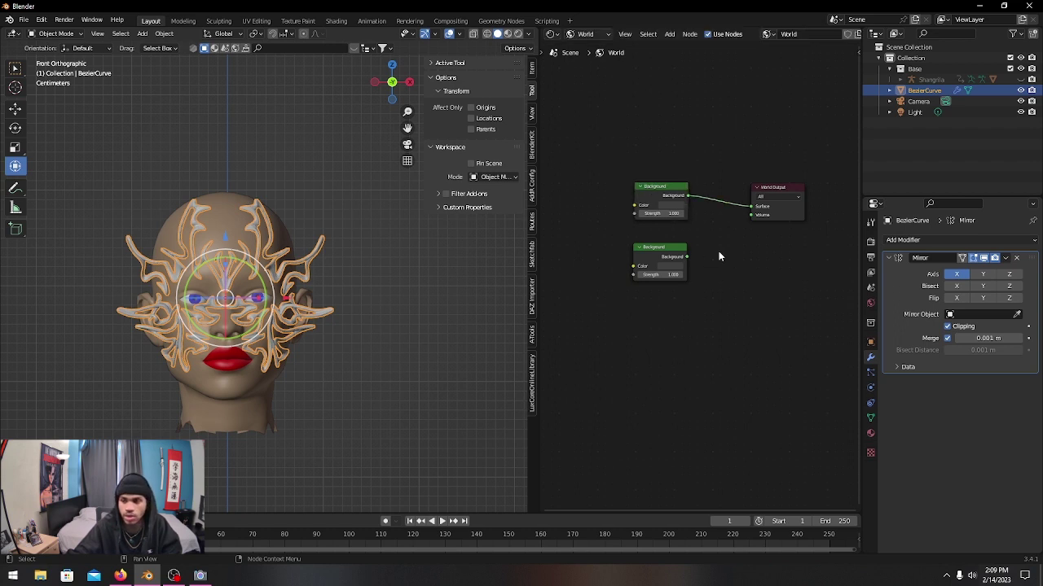
# Step: Add a Mix Shader node on the link between the upper Background and the World Output
pyautogui.hotkey('shift', 'a')
pyautogui.click(720, 255)
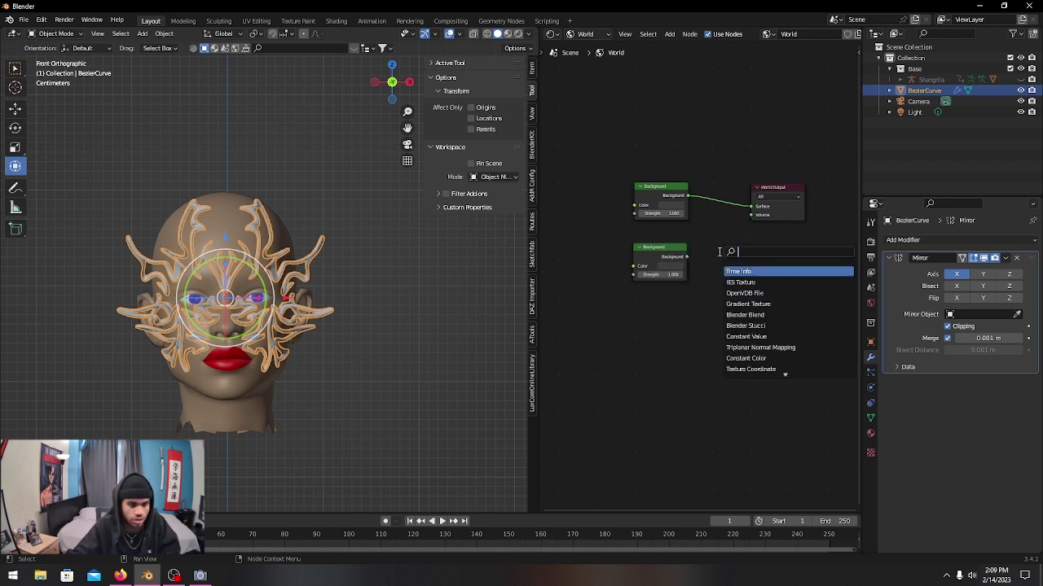
pyautogui.write('Mix')
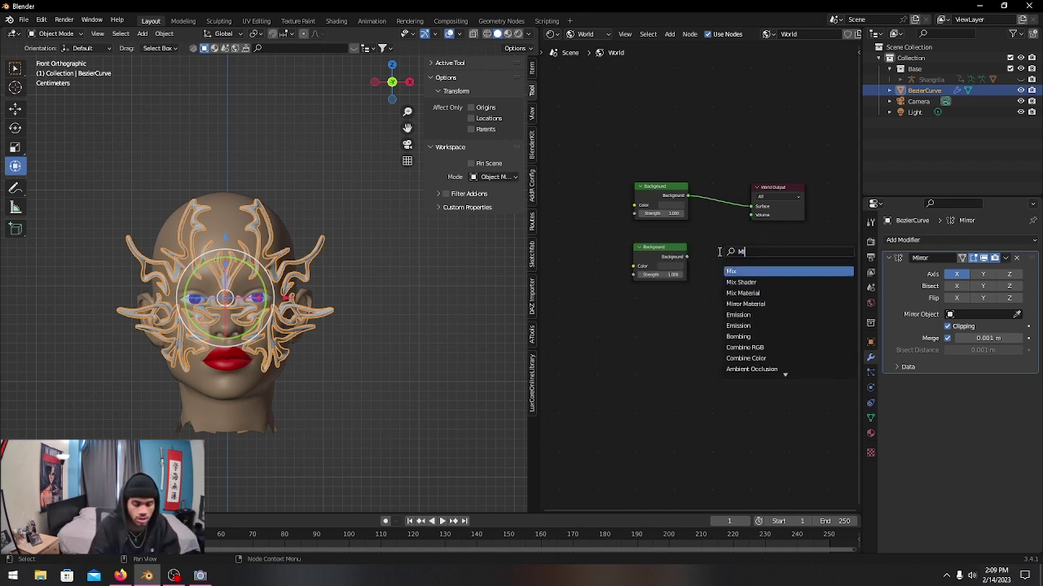
pyautogui.click(743, 282)
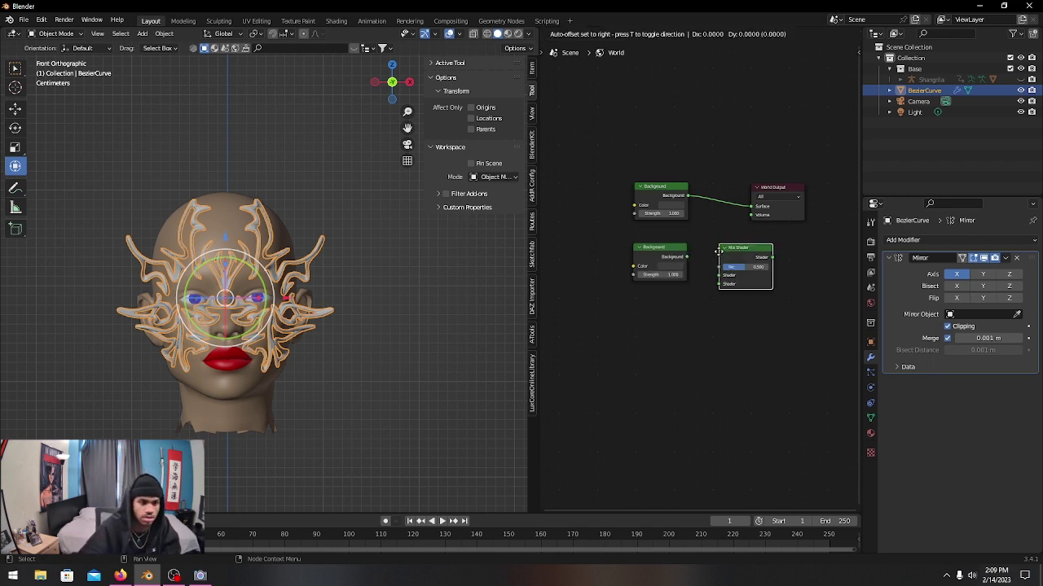
pyautogui.click(718, 182)
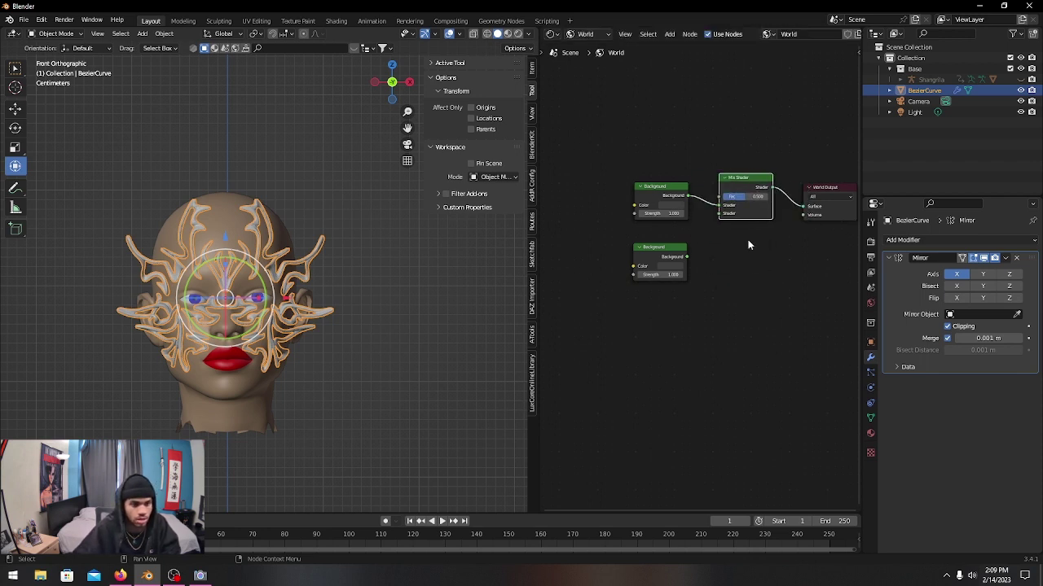
# Step: Add a Light Path node above the Background nodes and connect Is Camera Ray to the Mix Shader's factor
pyautogui.hotkey('shift', 'a')
pyautogui.click(756, 286)
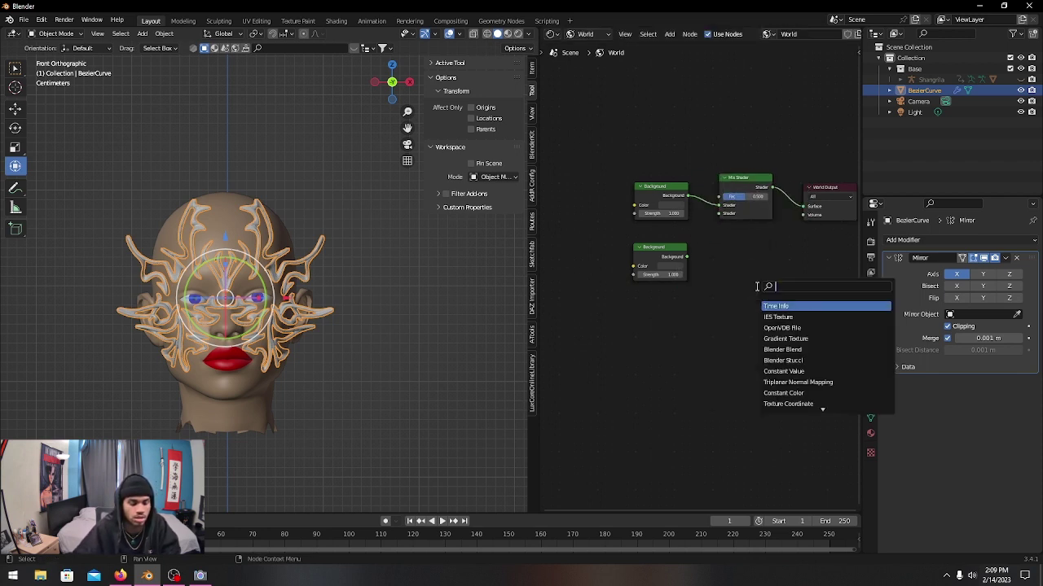
pyautogui.write('li')
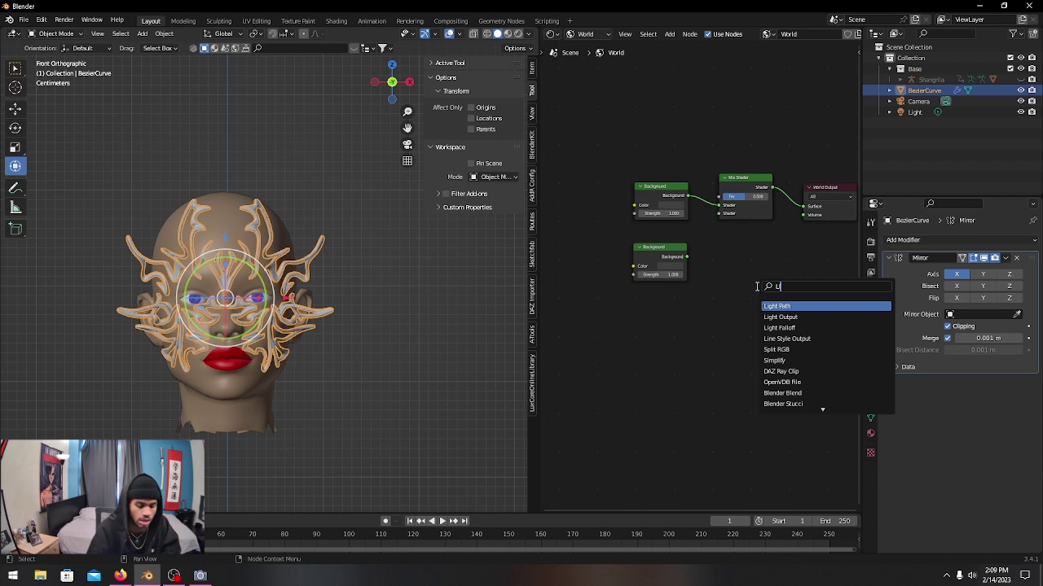
pyautogui.write('g')
pyautogui.press('Return')
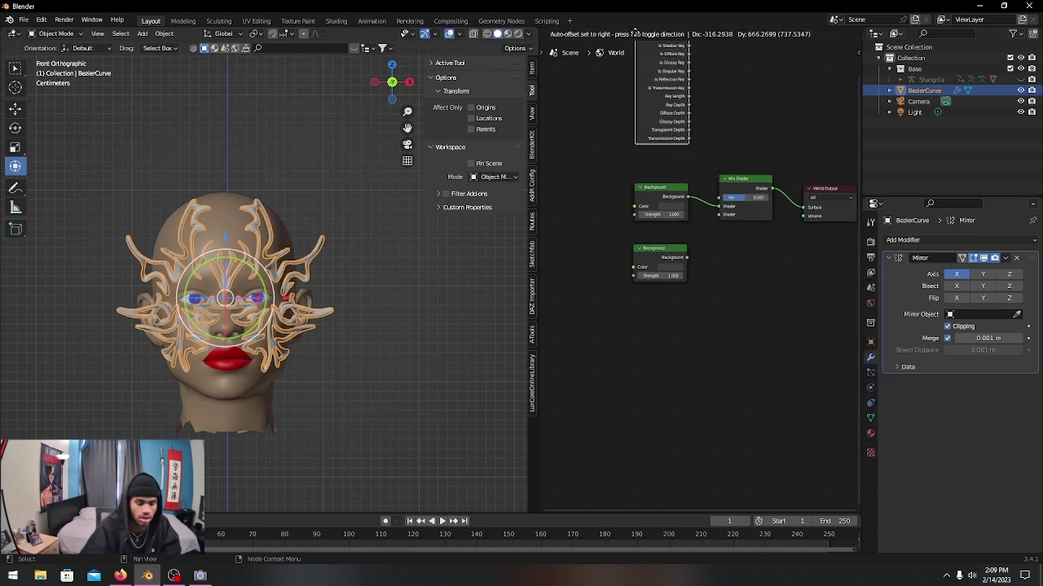
pyautogui.moveTo(691, 72); pyautogui.dragTo(720, 258)
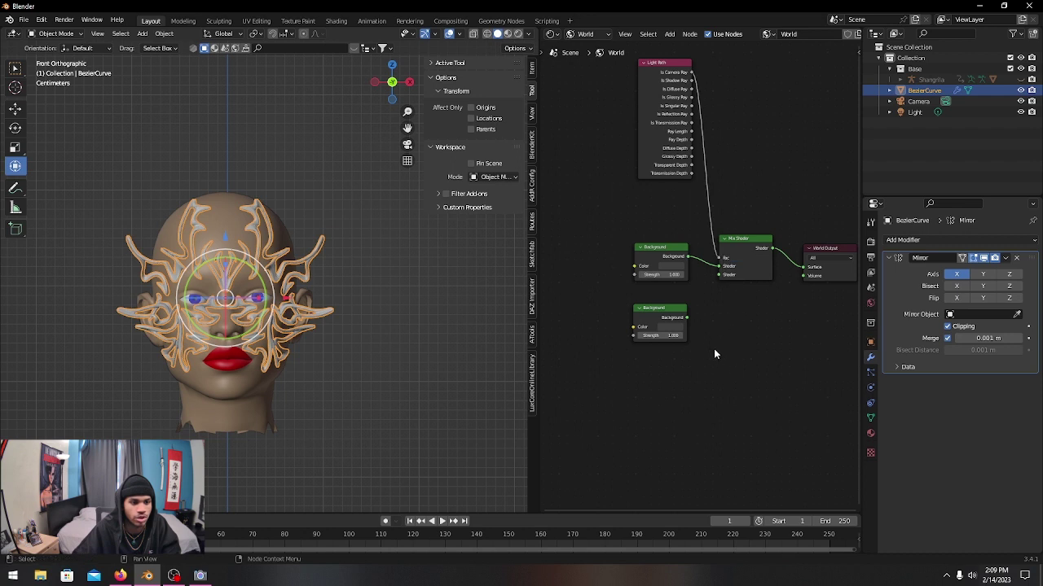
# Step: Connect the lower Background node to the Mix Shader's second shader input
pyautogui.moveTo(687, 318); pyautogui.dragTo(720, 275)
pyautogui.moveTo(749, 346); pyautogui.dragTo(814, 342, button='middle')
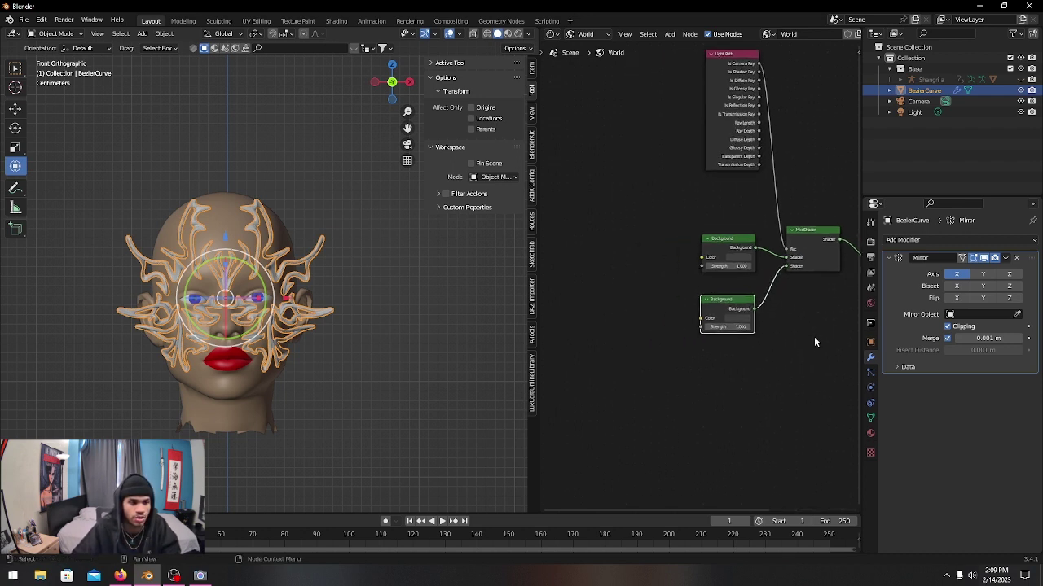
pyautogui.click(763, 391)
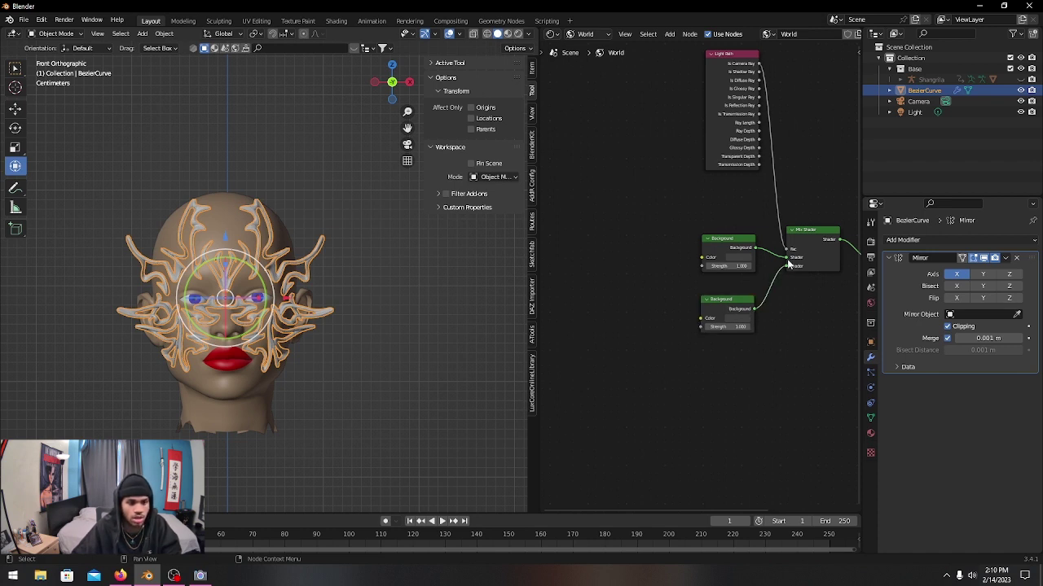
# Step: Add an Environment Texture node beside the Background nodes and connect its Color output to the upper Background's colour
pyautogui.hotkey('shift', 'a')
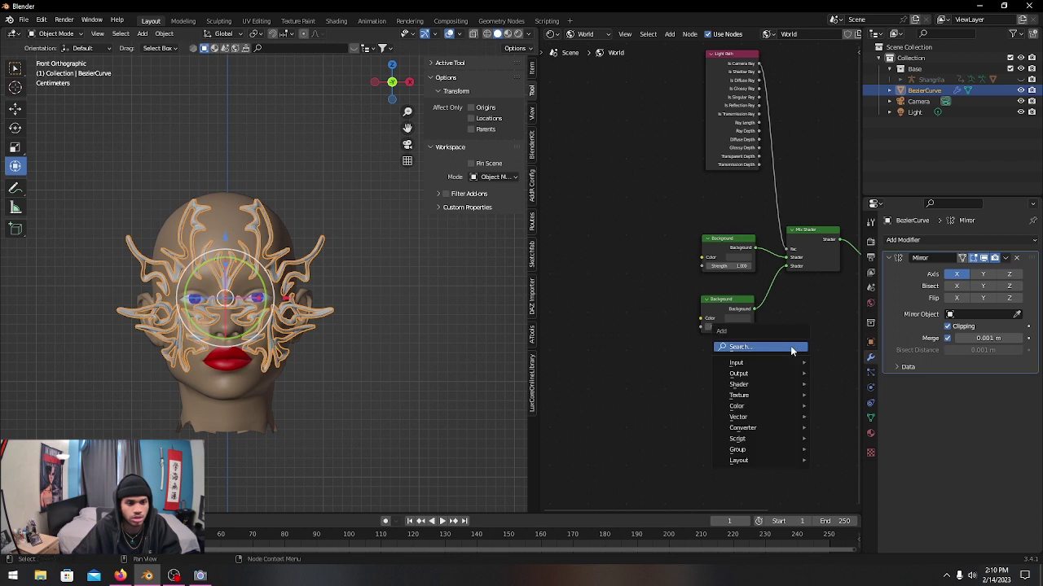
pyautogui.click(792, 348)
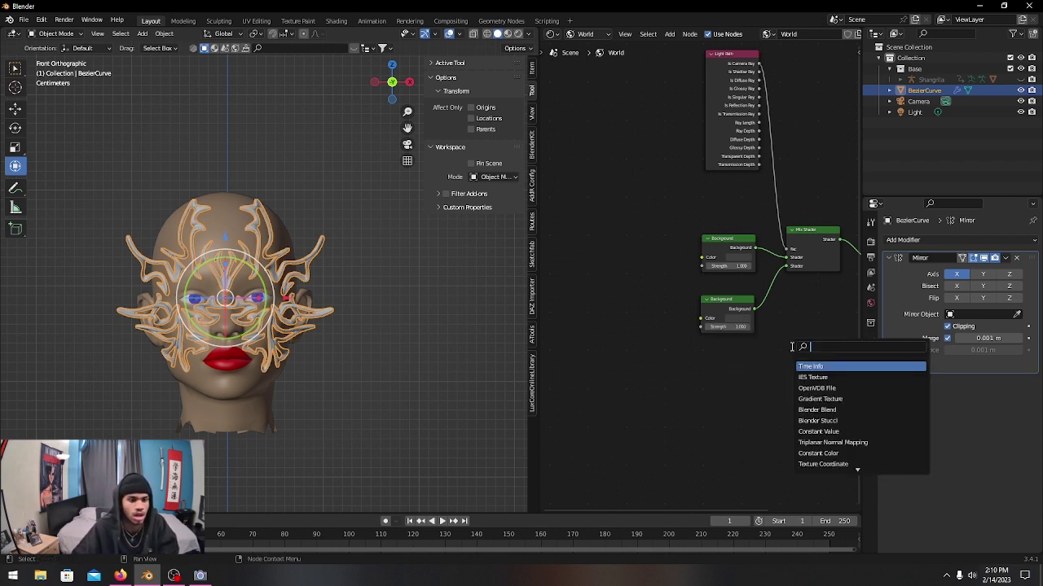
pyautogui.write('env')
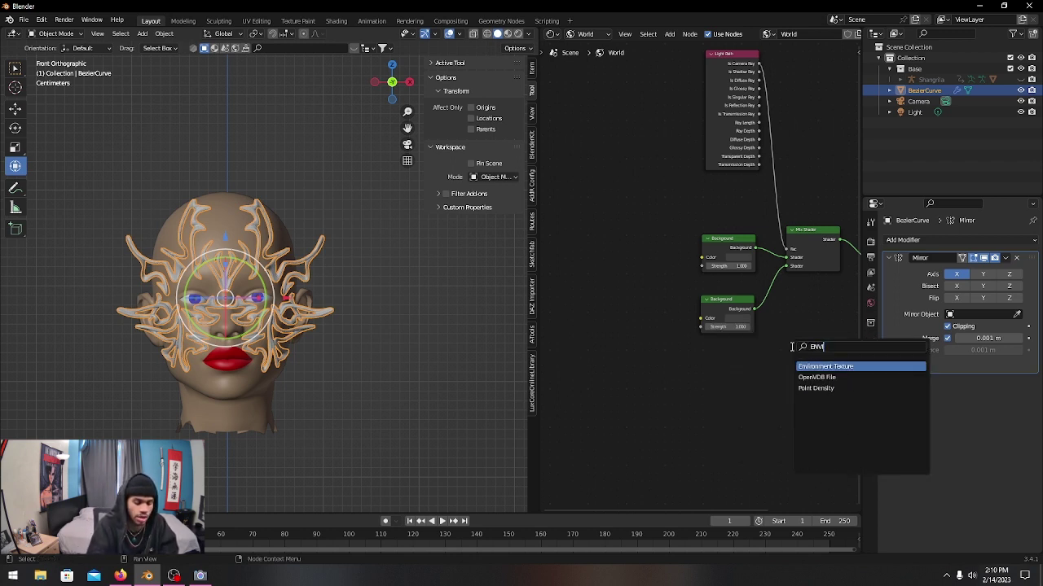
pyautogui.press('Return')
pyautogui.click(571, 236)
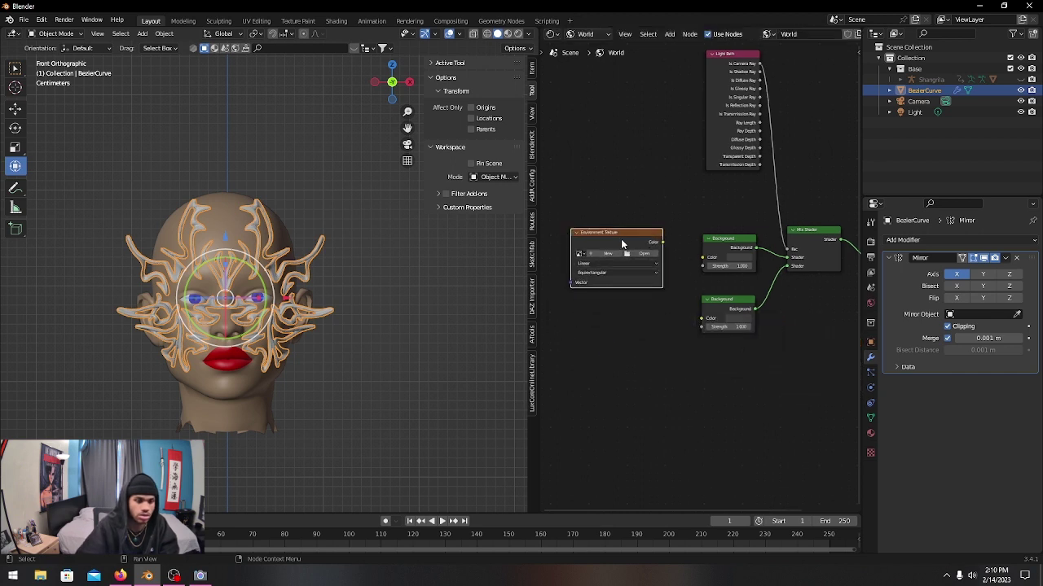
pyautogui.moveTo(662, 242); pyautogui.dragTo(702, 259)
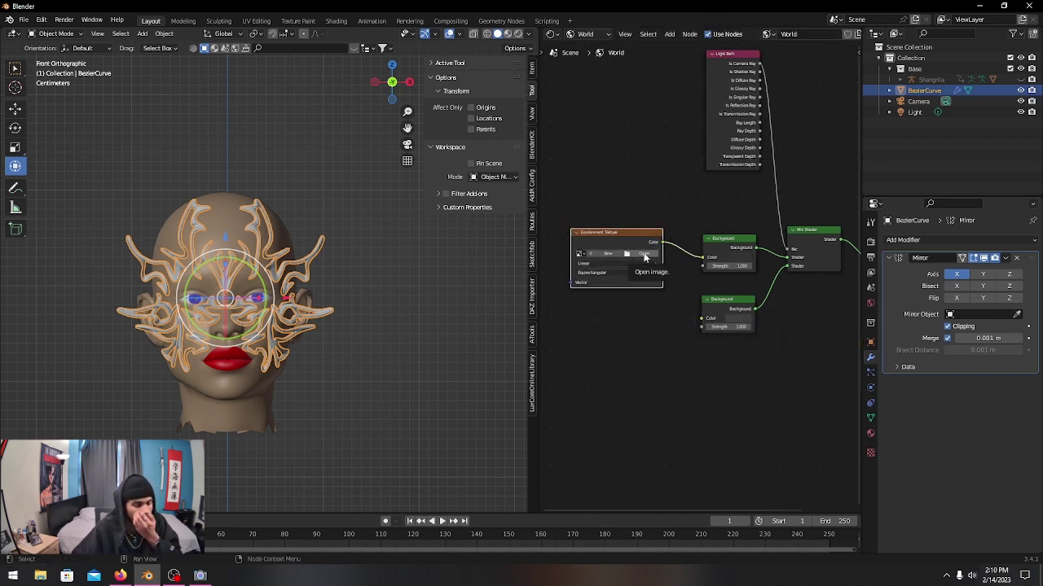
# Step: Load roof_garden_4k.hdr from the HDRI folder into the Environment Texture node
pyautogui.click(643, 255)
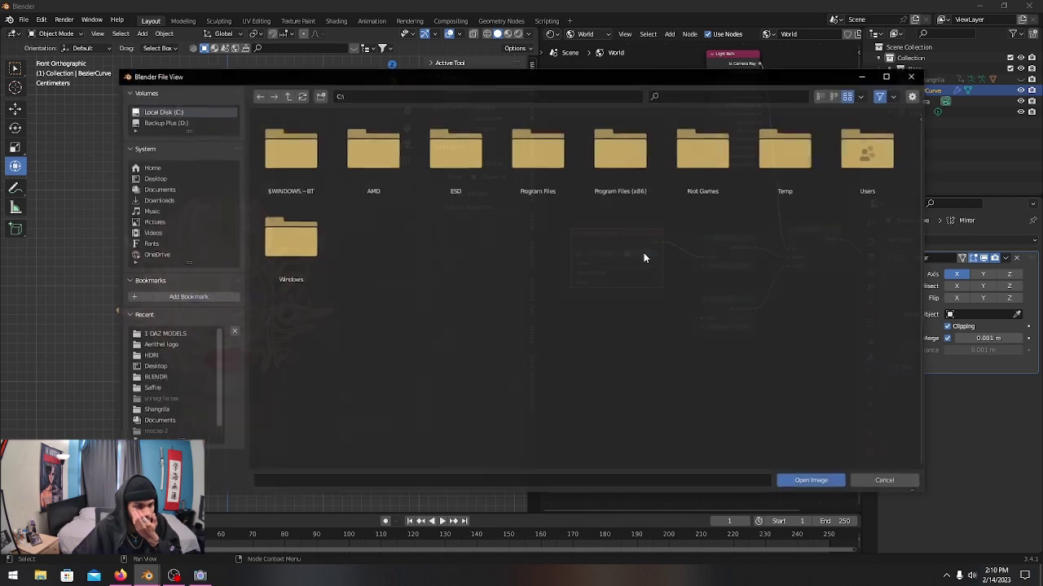
pyautogui.click(154, 377)
pyautogui.click(151, 356)
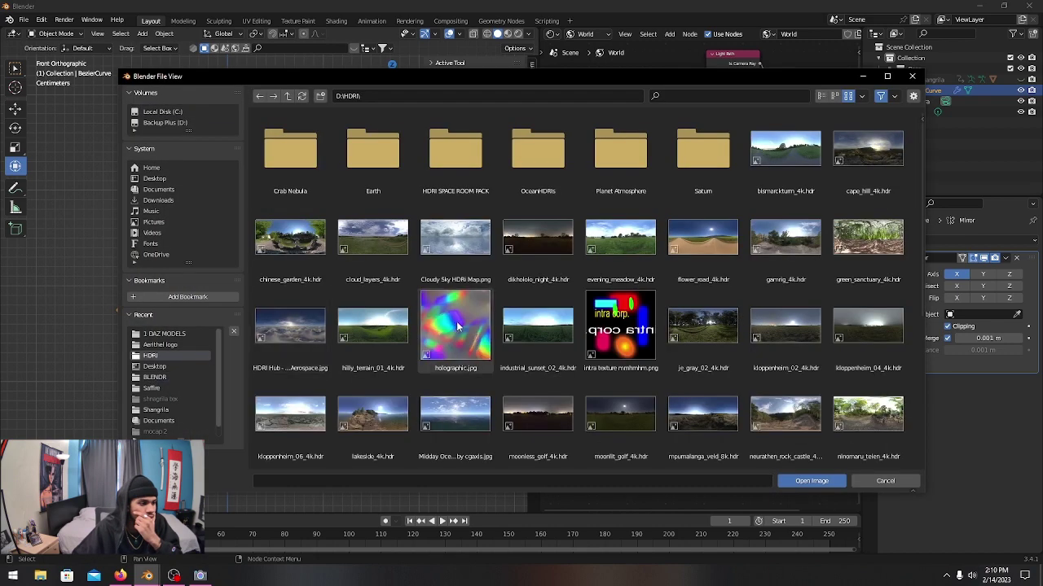
pyautogui.scroll(-1, 527, 326)
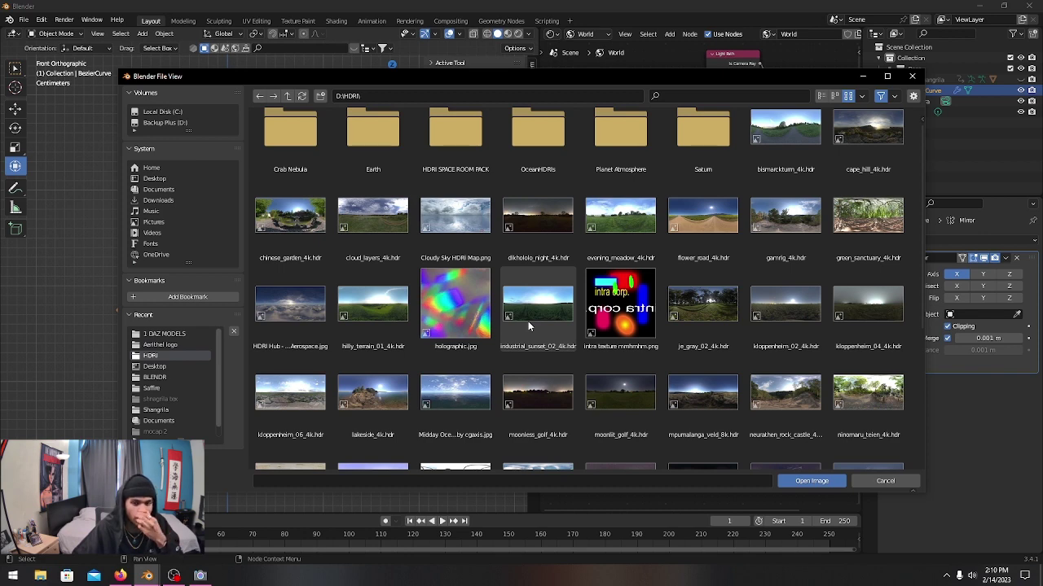
pyautogui.scroll(-2, 527, 321)
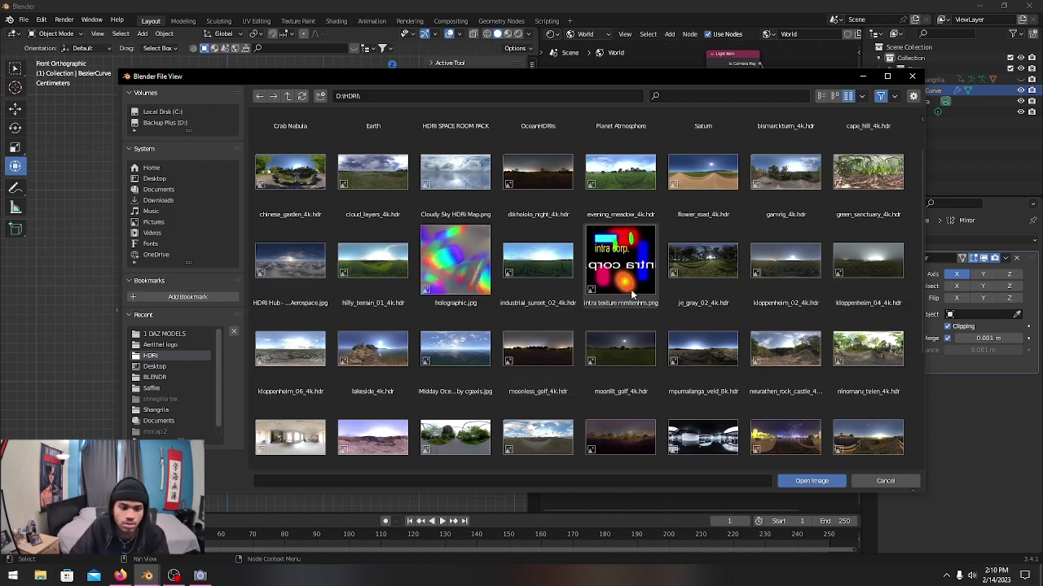
pyautogui.scroll(-3, 628, 297)
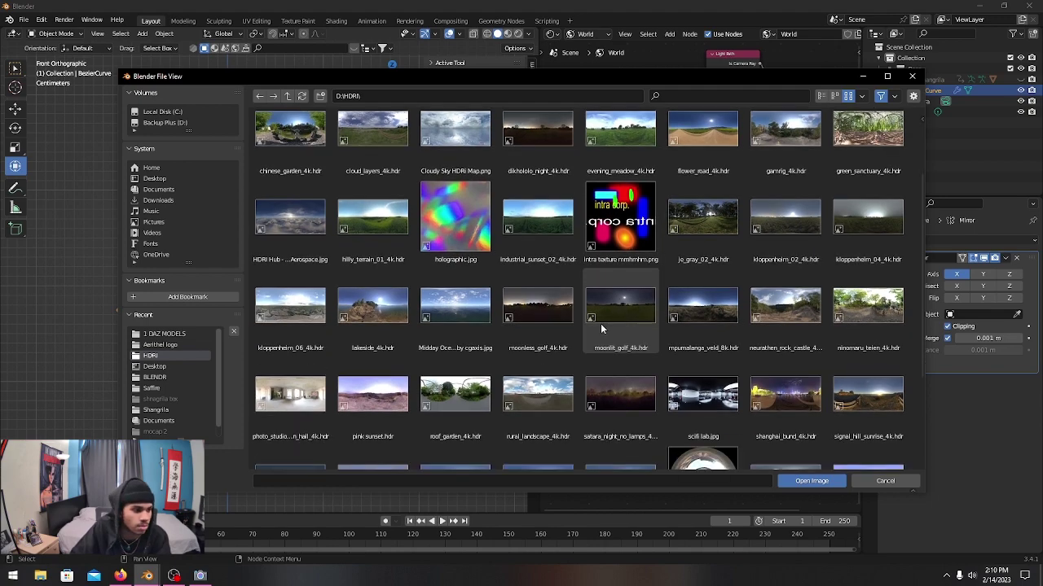
pyautogui.click(456, 373)
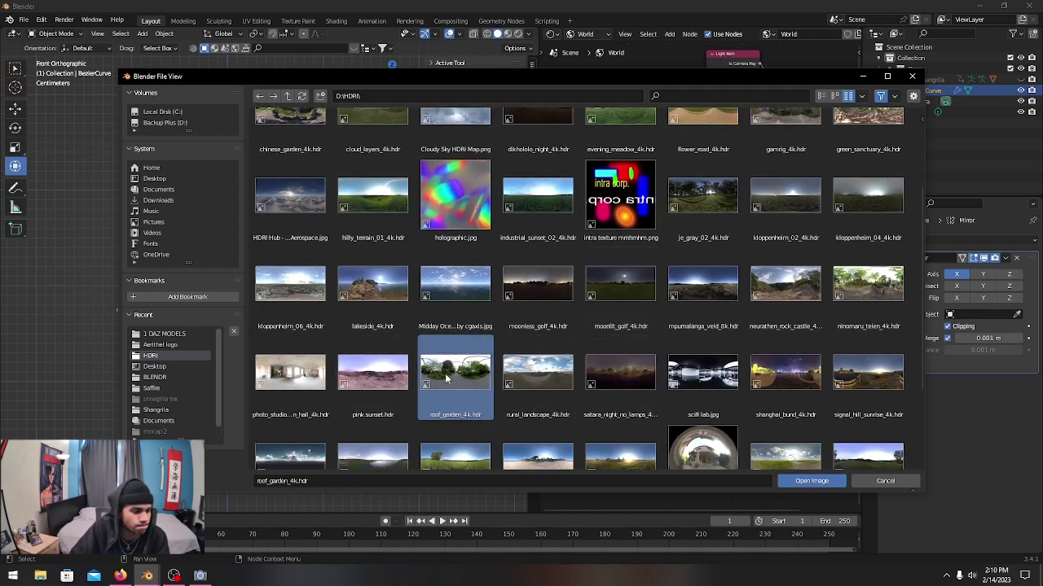
pyautogui.click(806, 481)
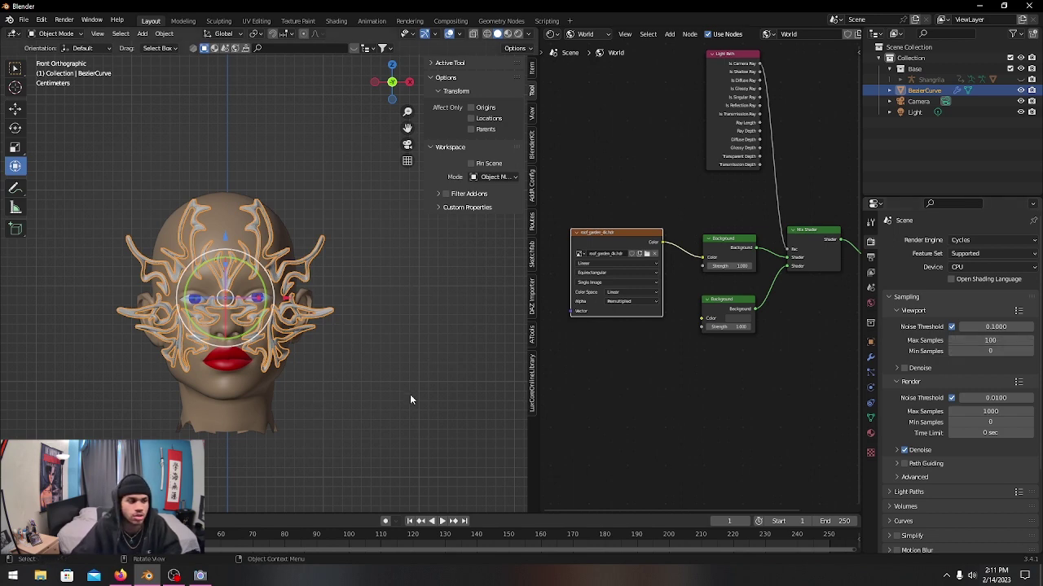
pyautogui.moveTo(409, 394); pyautogui.dragTo(386, 396, button='middle')
pyautogui.click(407, 144)
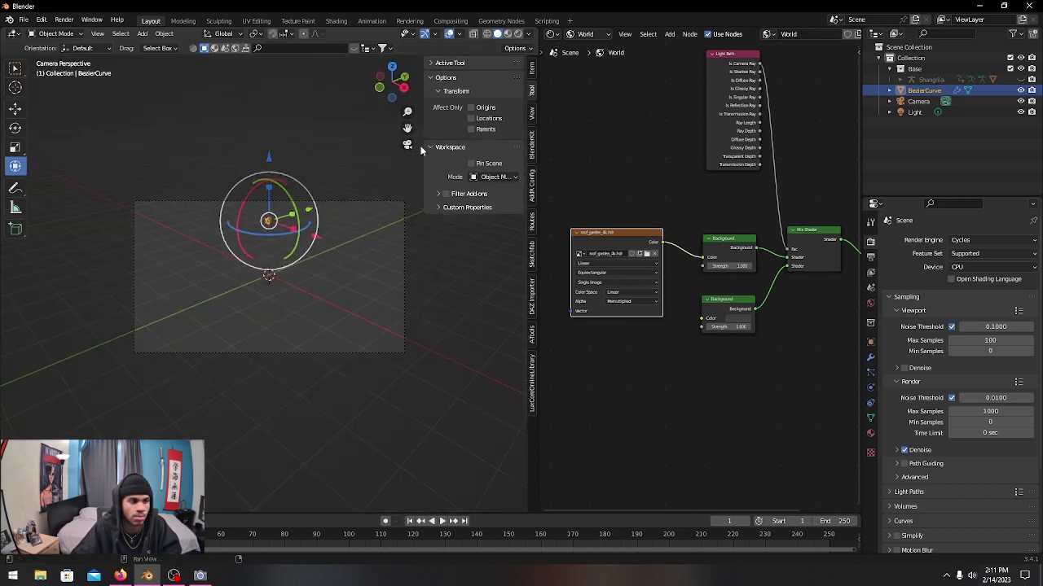
pyautogui.click(407, 144)
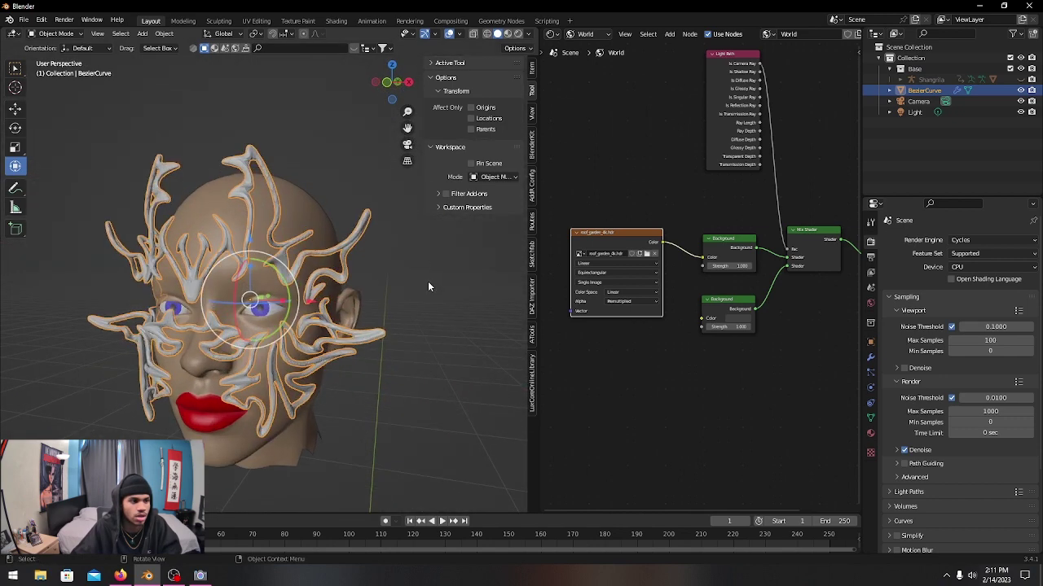
pyautogui.moveTo(428, 281); pyautogui.dragTo(467, 274, button='middle')
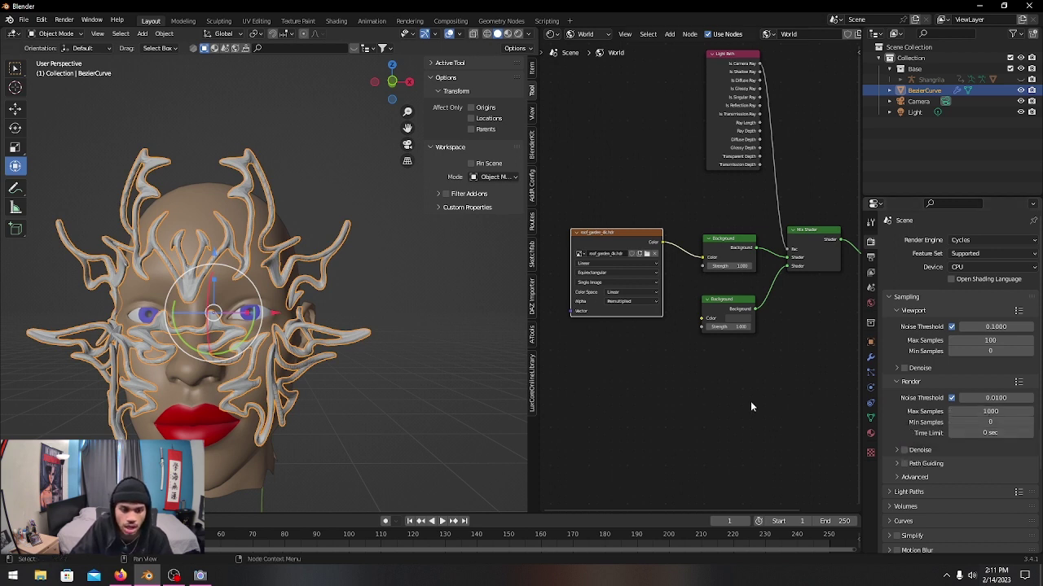
pyautogui.scroll(-4, 424, 326)
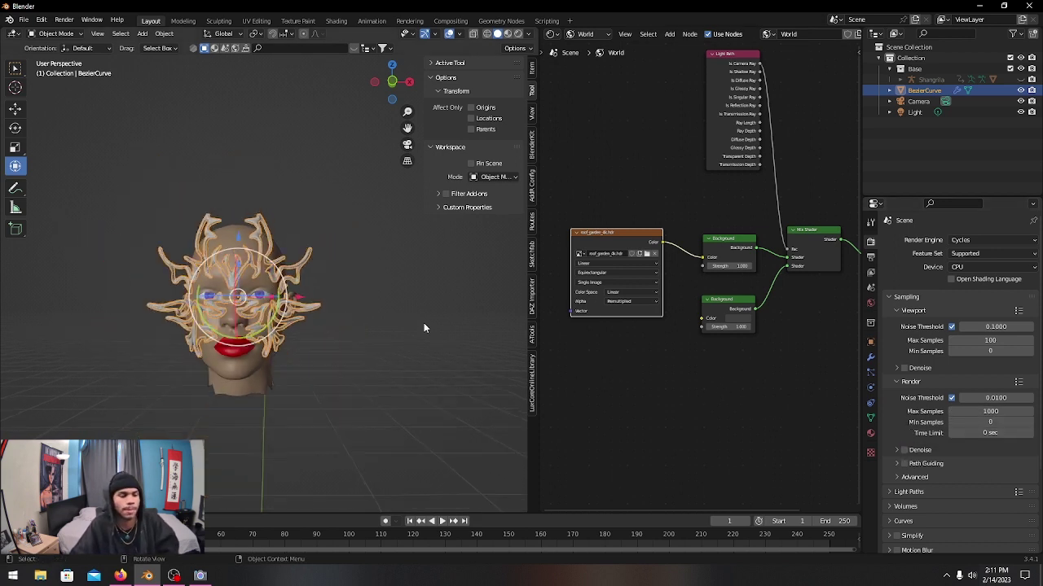
pyautogui.click(407, 144)
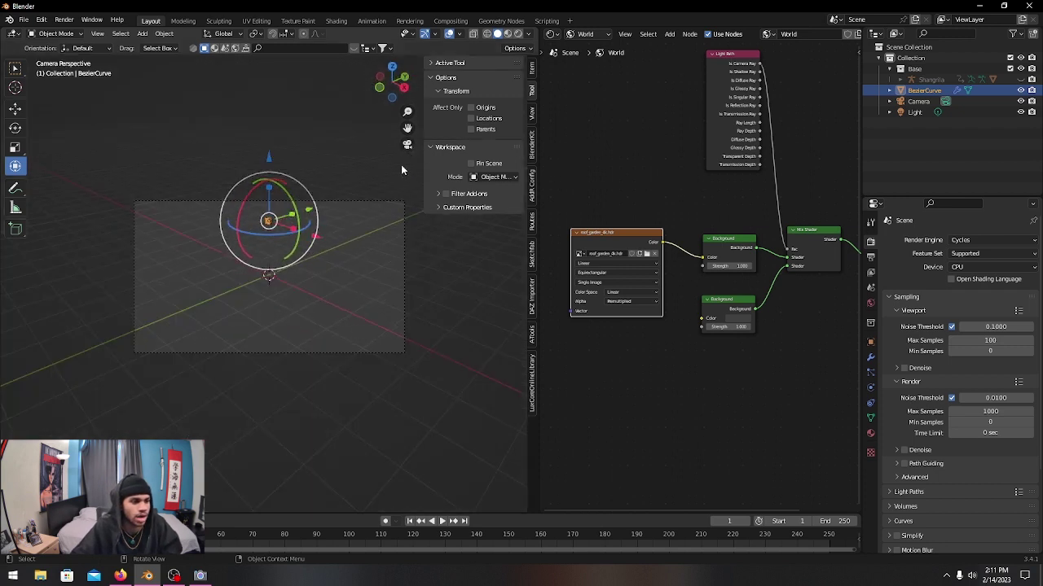
pyautogui.click(407, 145)
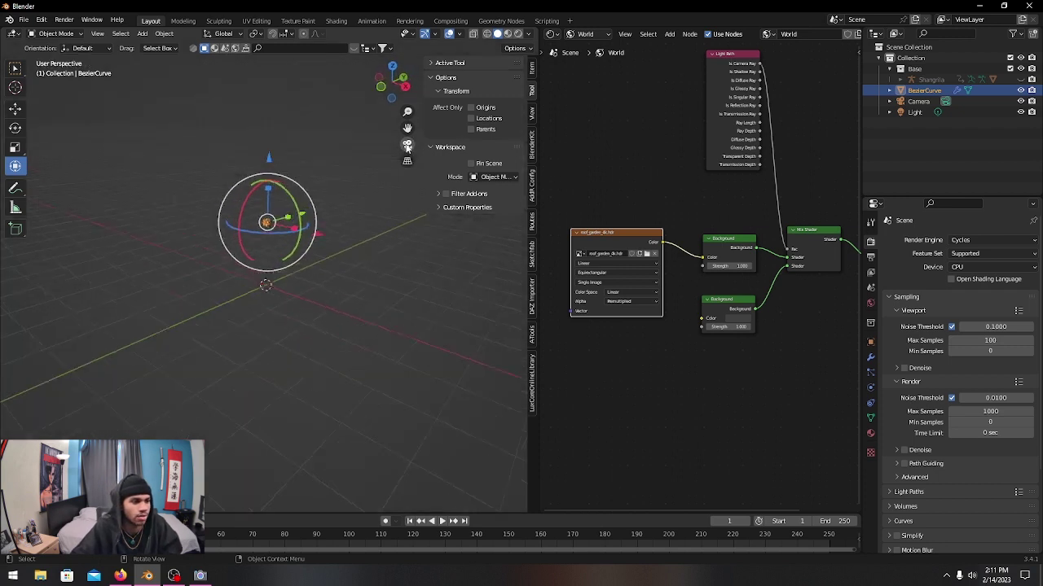
# Step: Turn the World node editor area into a second 3D viewport that shows the camera, with the mask deselected
pyautogui.click(553, 34)
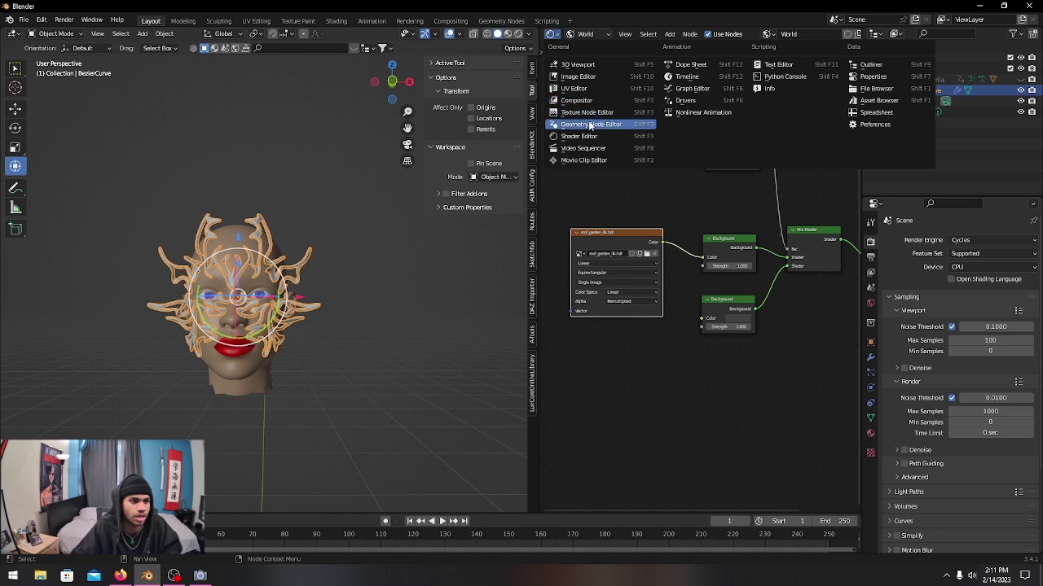
pyautogui.click(578, 64)
pyautogui.press('KP_1')
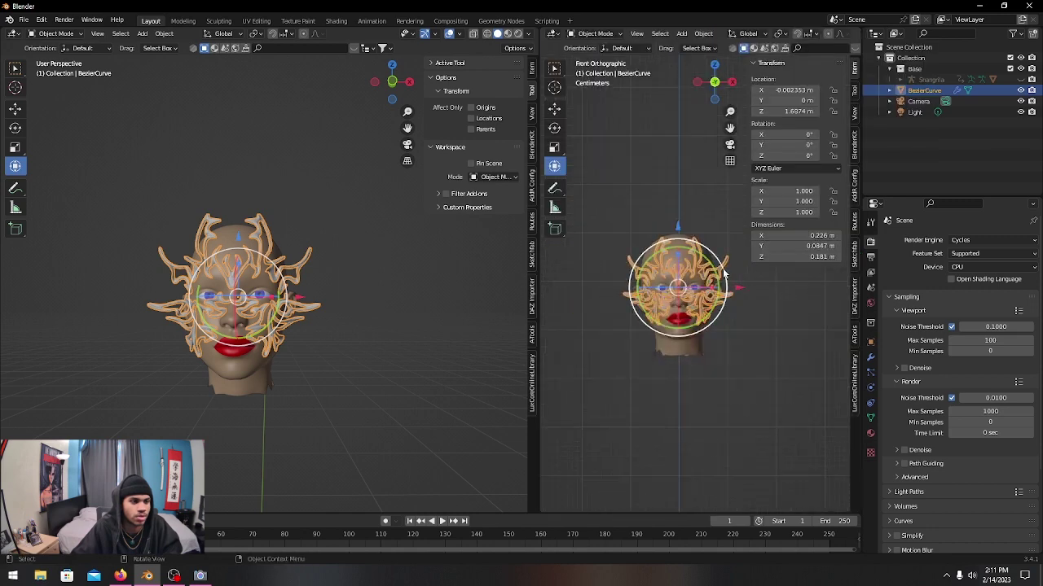
pyautogui.moveTo(723, 276); pyautogui.dragTo(707, 304, button='middle')
pyautogui.click(759, 65)
pyautogui.click(763, 267)
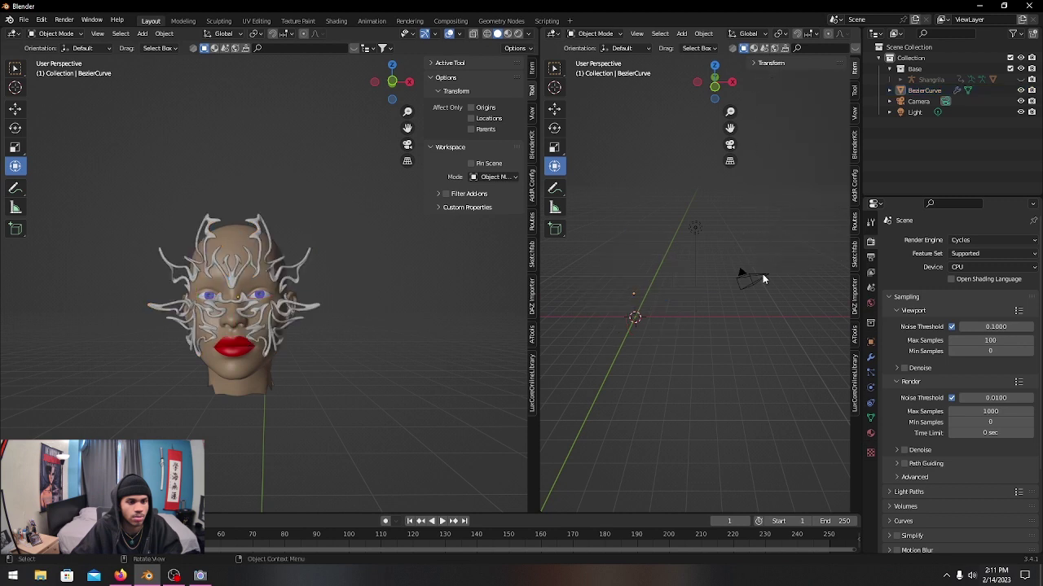
# Step: Select the camera, try a focal length of 200 mm, and set it to 150 mm
pyautogui.click(762, 280)
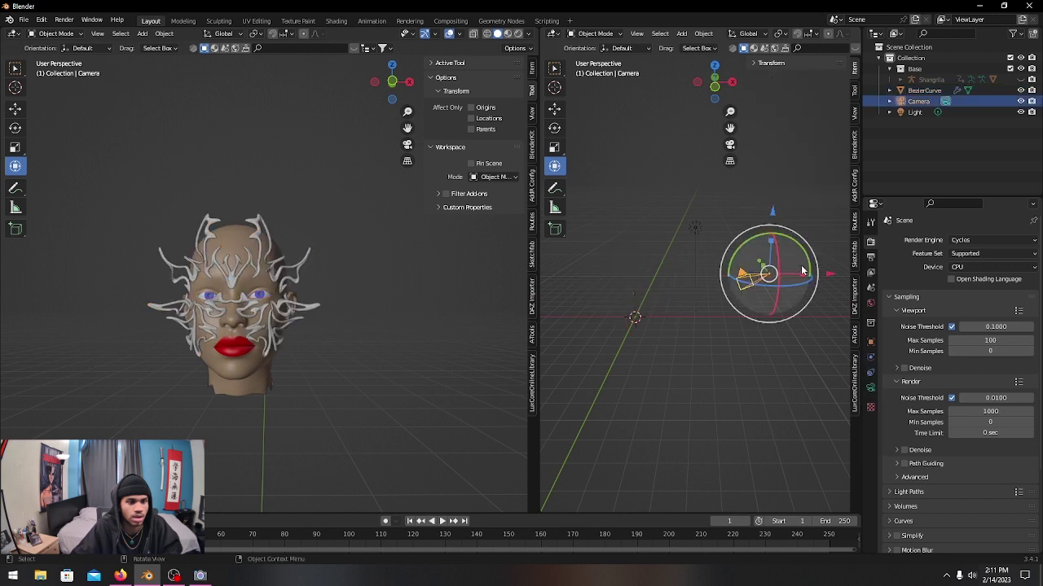
pyautogui.click(871, 391)
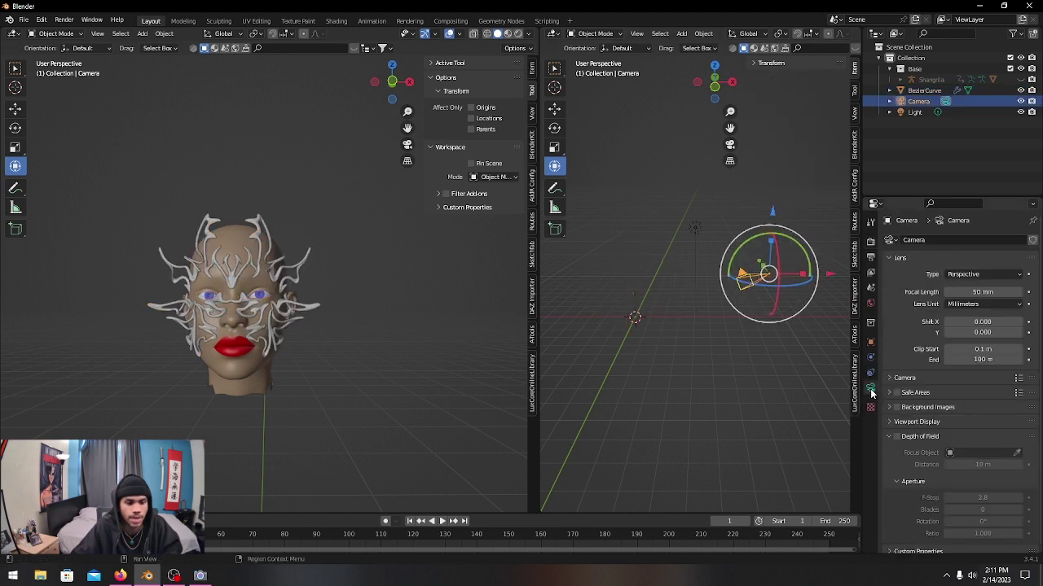
pyautogui.click(987, 291)
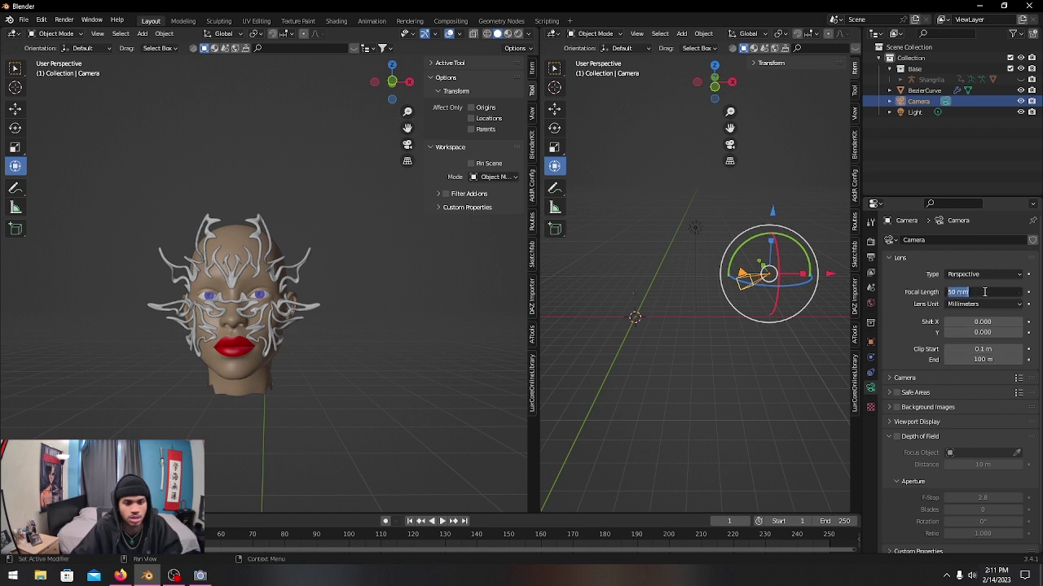
pyautogui.write('200')
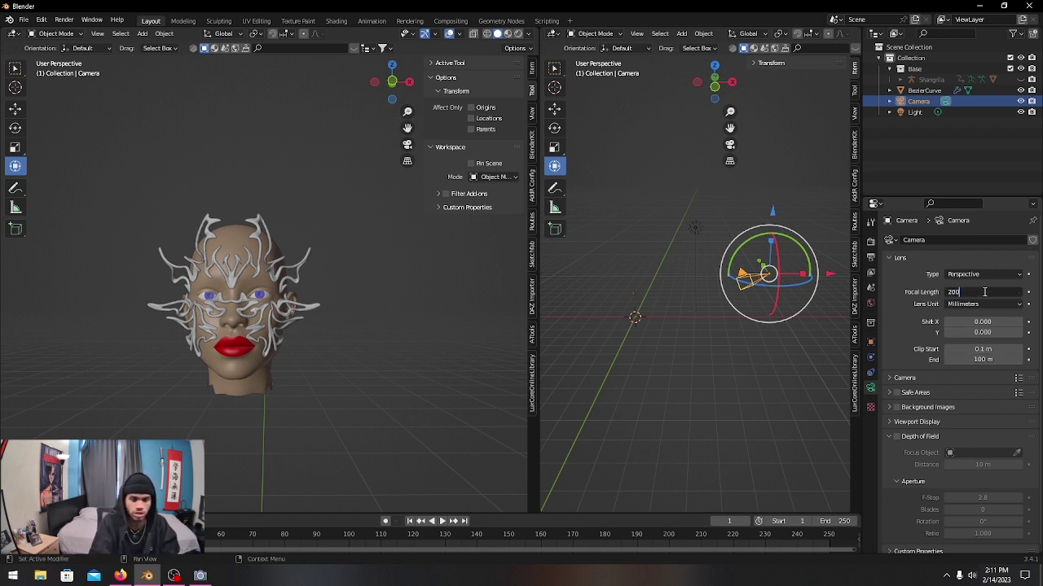
pyautogui.press('Return')
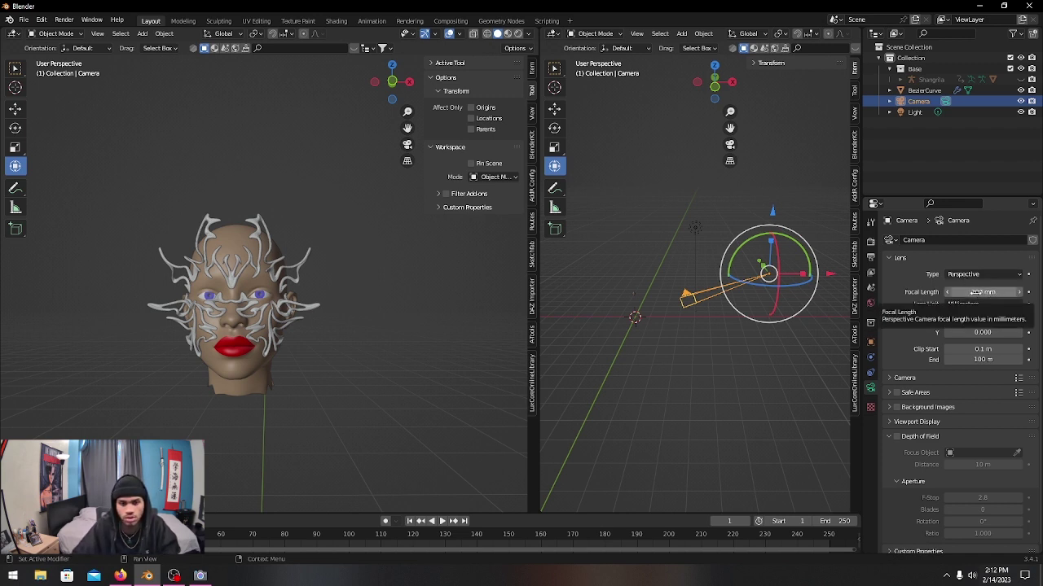
pyautogui.click(977, 291)
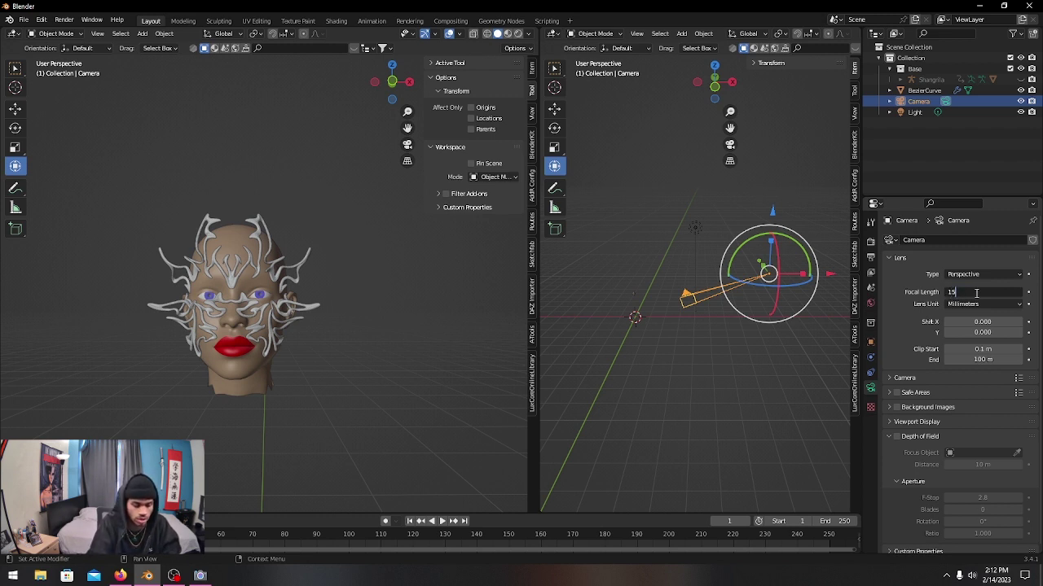
pyautogui.press('Return')
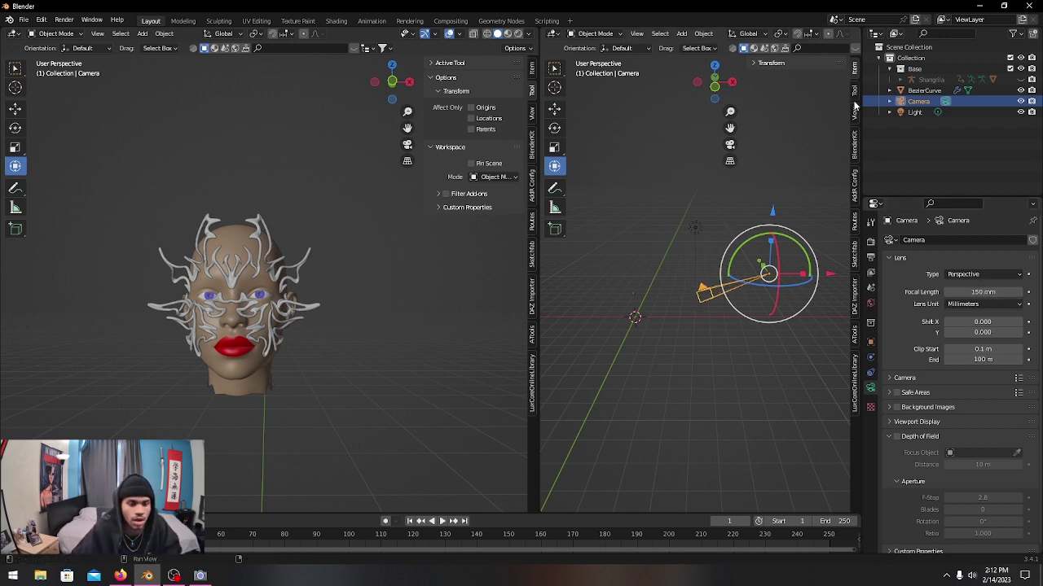
# Step: Set the camera's X rotation to 90° and its Z rotation to 0°
pyautogui.click(770, 63)
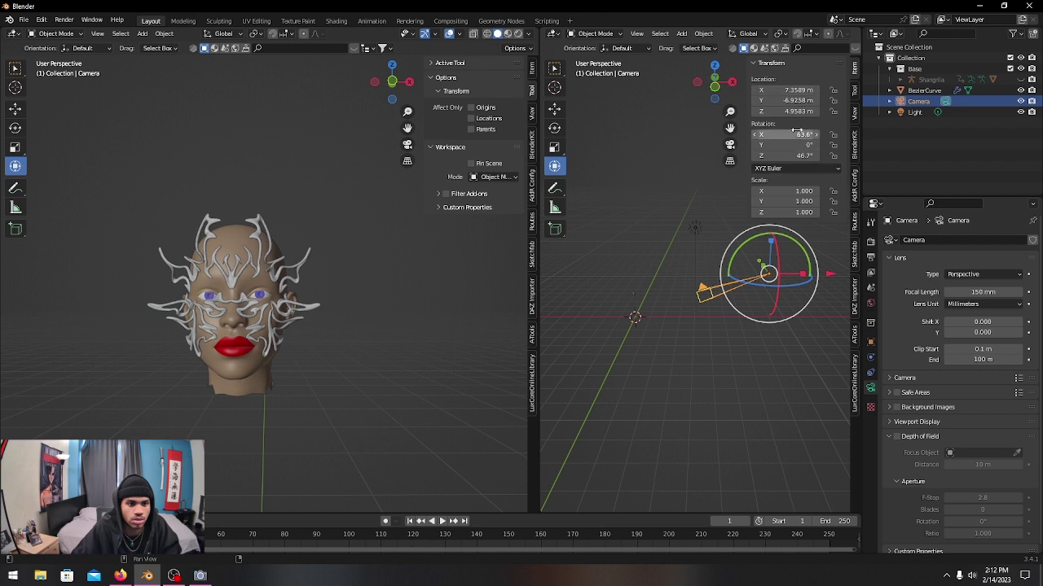
pyautogui.click(796, 133)
pyautogui.write('90')
pyautogui.press('Return')
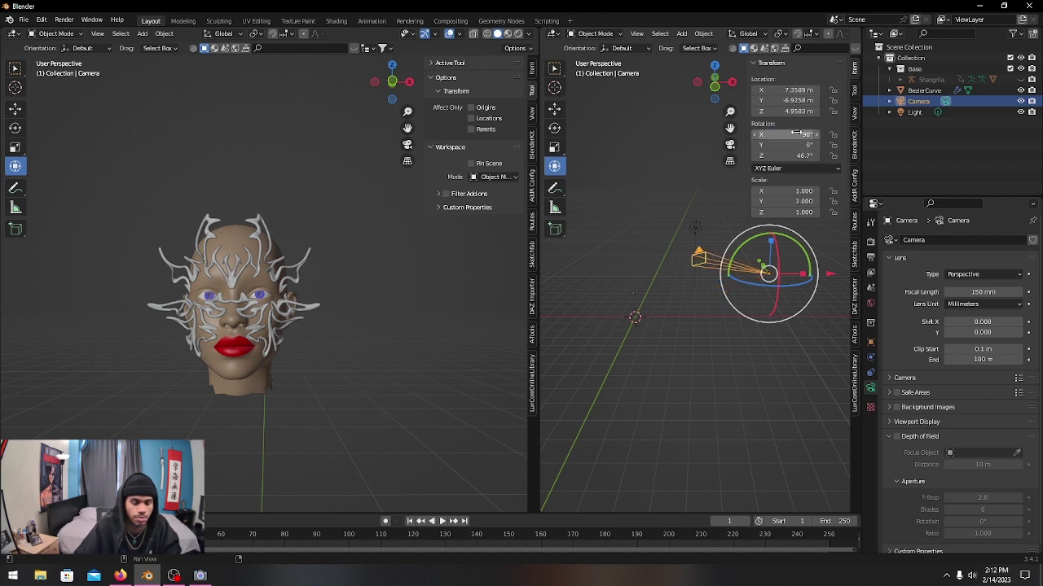
pyautogui.click(797, 155)
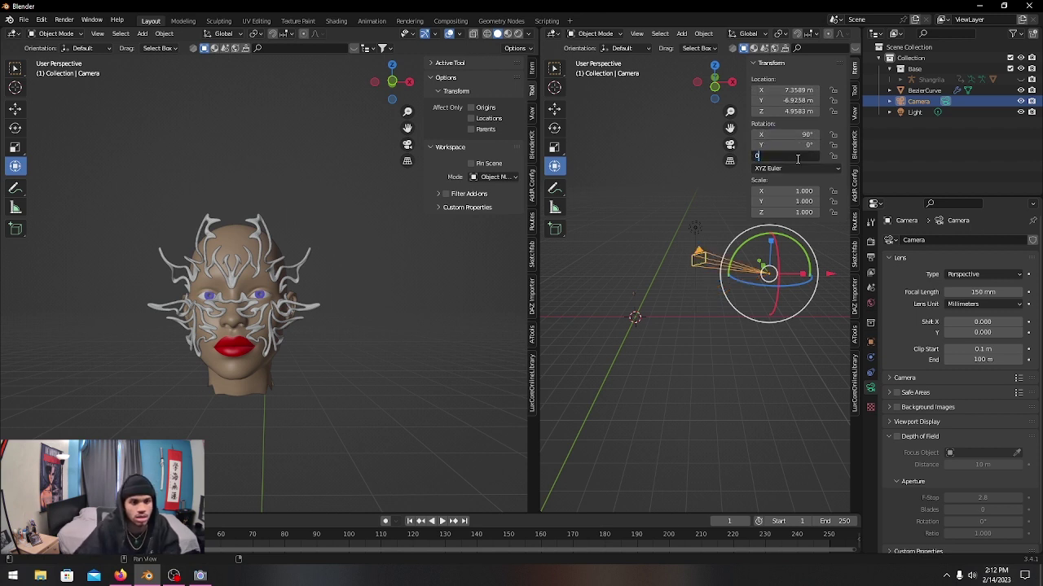
pyautogui.write('0')
pyautogui.press('Return')
# Step: Set the render's vertical resolution to 2000 px
pyautogui.click(870, 258)
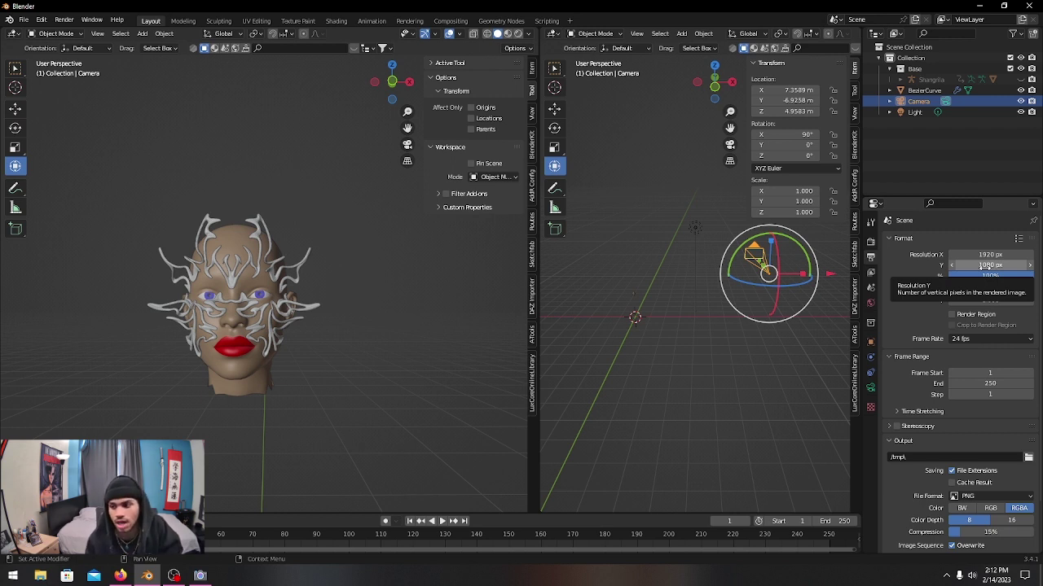
pyautogui.click(986, 266)
pyautogui.write('200')
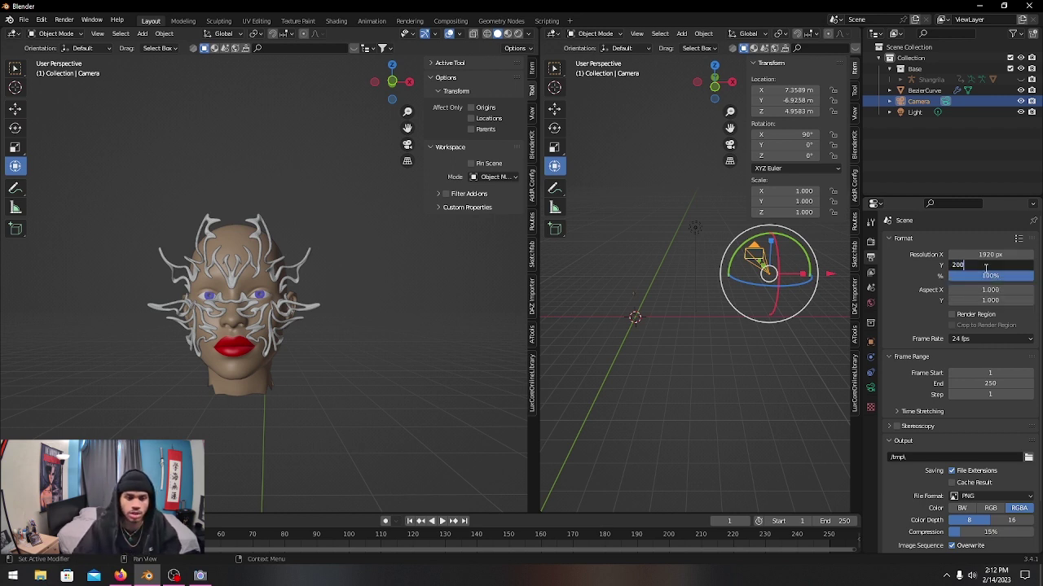
pyautogui.write('0')
pyautogui.press('Return')
# Step: Set the render resolution to a square 1080 by 1080 px
pyautogui.click(991, 256)
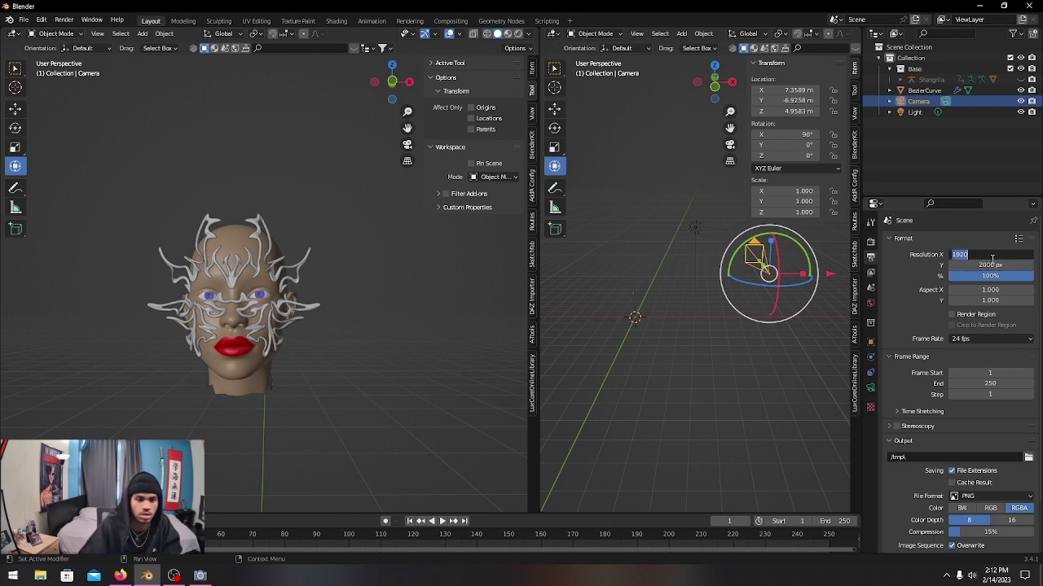
pyautogui.press('Return')
pyautogui.click(992, 259)
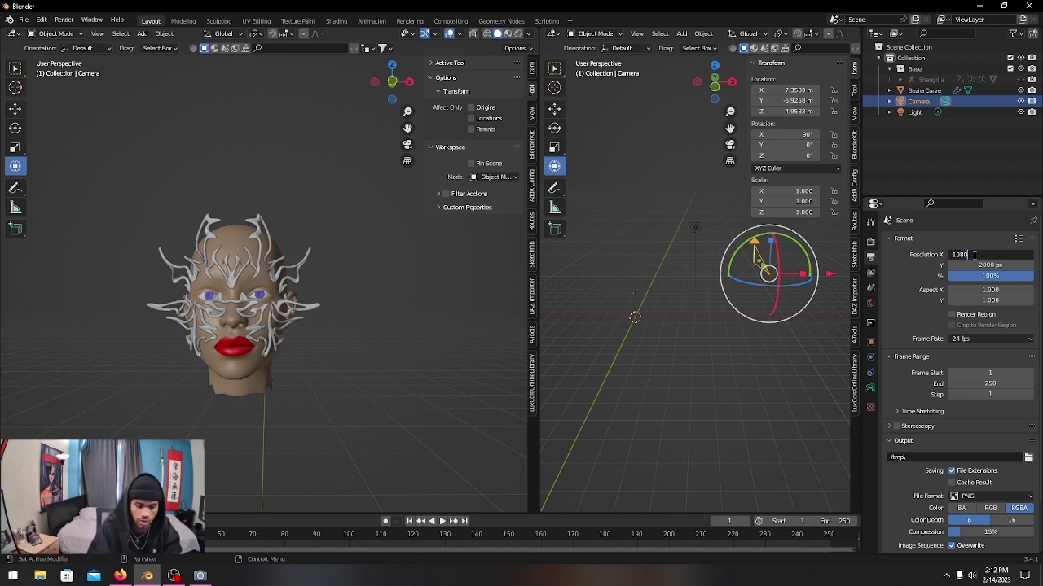
pyautogui.press('Return')
pyautogui.click(979, 264)
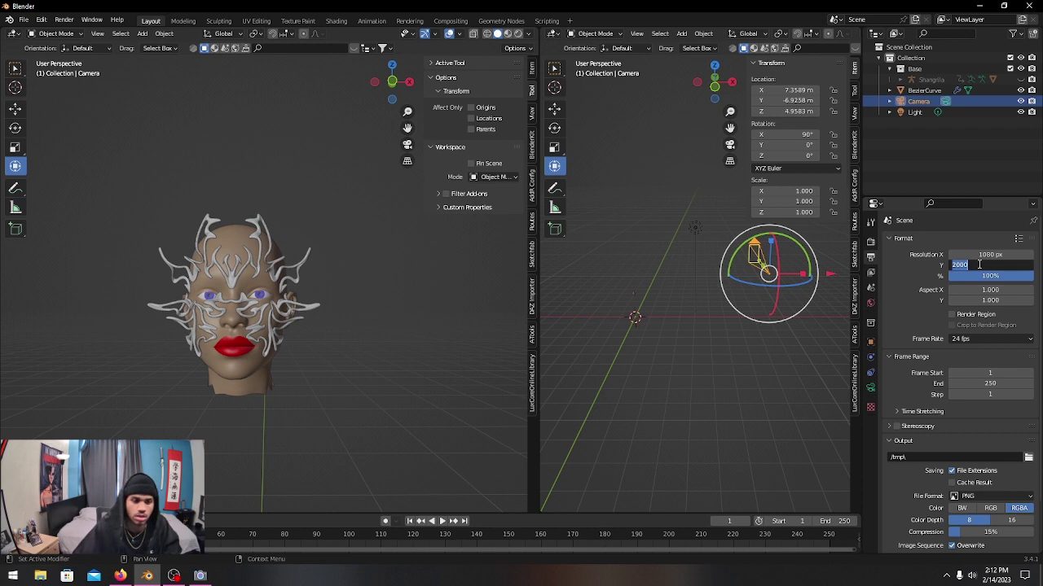
pyautogui.write('1080')
pyautogui.press('Return')
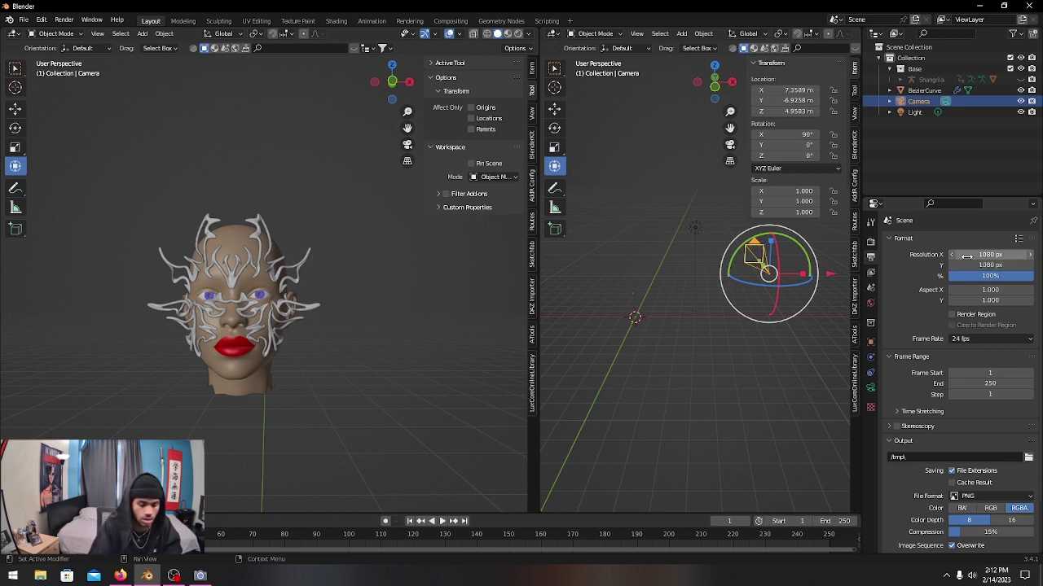
# Step: Scale the render resolution to 150% and set the PNG output to 16-bit color depth with 0% compression
pyautogui.click(995, 275)
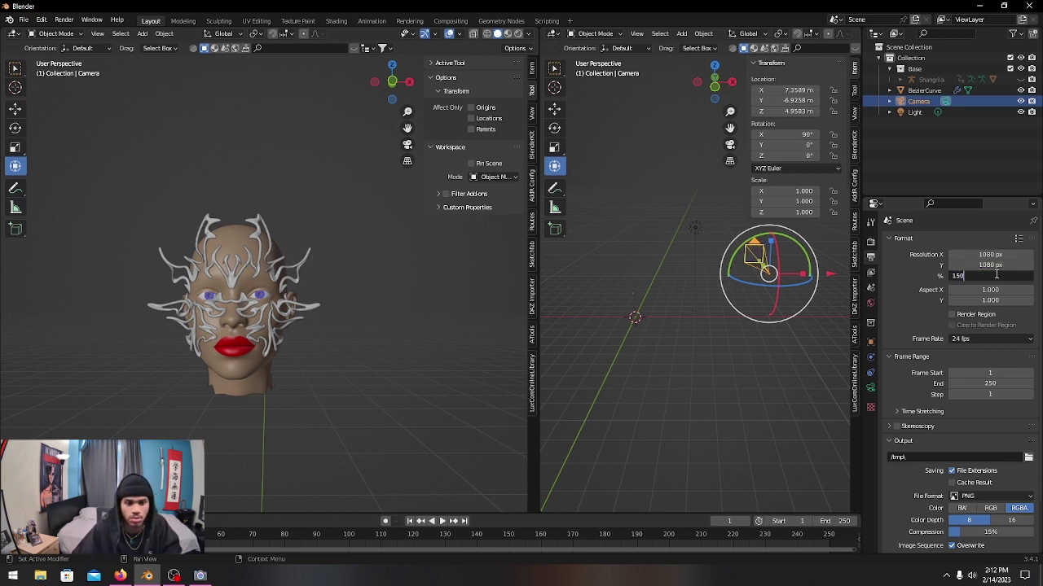
pyautogui.write('150')
pyautogui.press('Return')
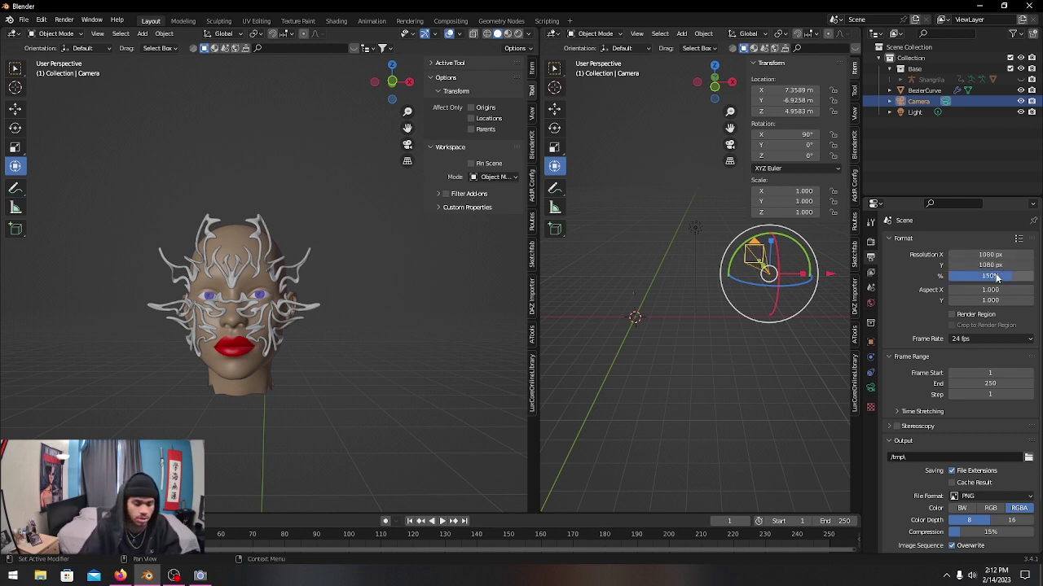
pyautogui.click(1010, 520)
pyautogui.moveTo(990, 532); pyautogui.dragTo(921, 503)
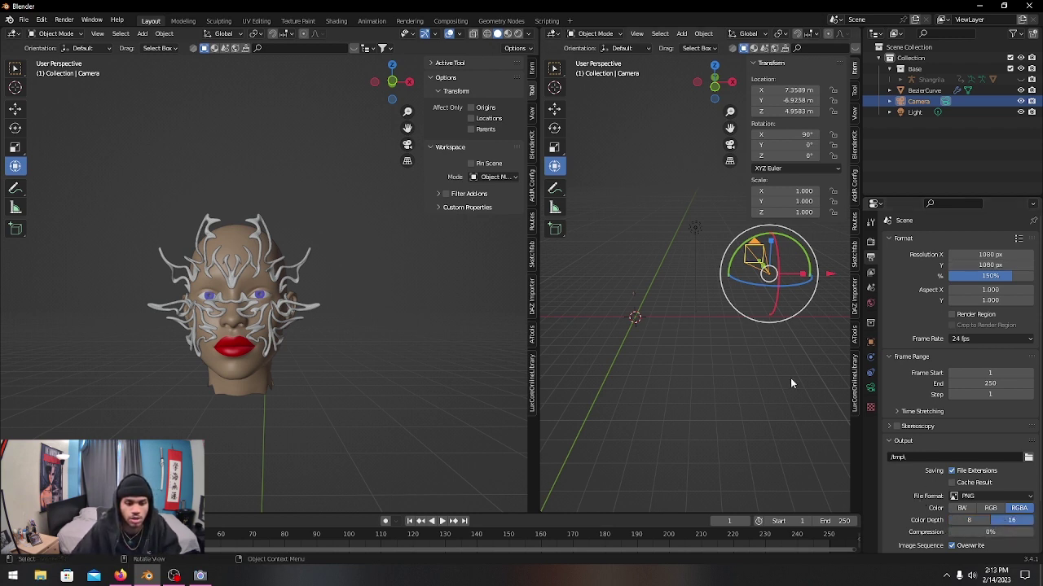
# Step: Look through the camera in one viewport and position the camera so the masked head is centered and fills the frame from the front
pyautogui.scroll(-3, 645, 316)
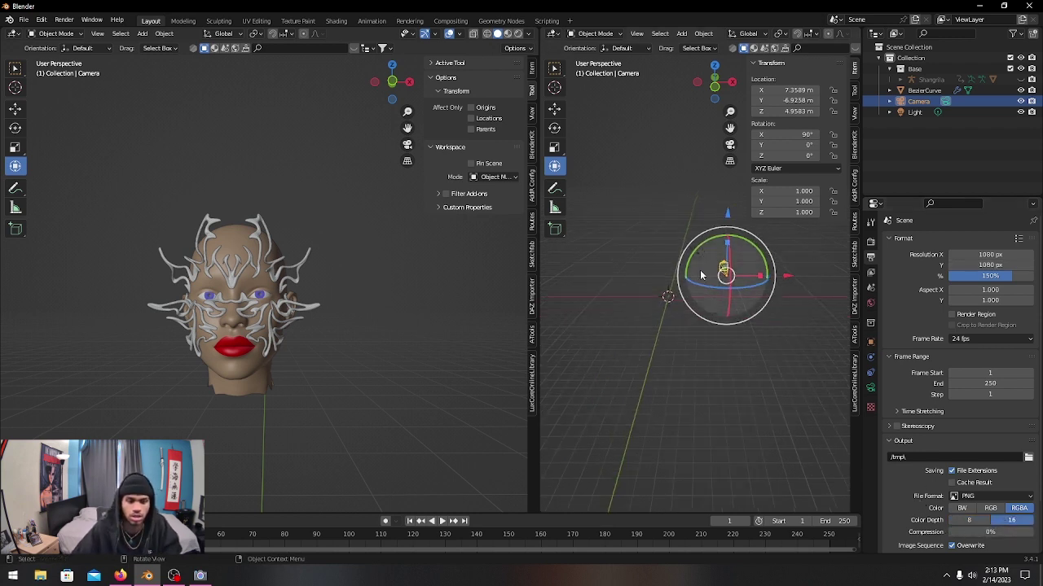
pyautogui.click(409, 146)
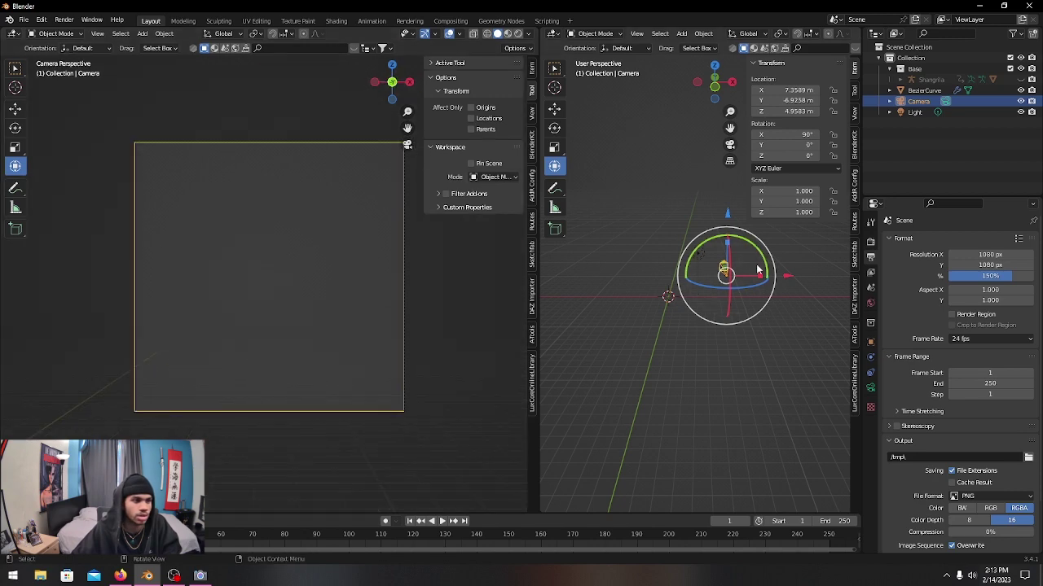
pyautogui.moveTo(731, 221); pyautogui.dragTo(731, 259)
pyautogui.moveTo(796, 316); pyautogui.dragTo(726, 320)
pyautogui.moveTo(661, 256); pyautogui.dragTo(662, 233)
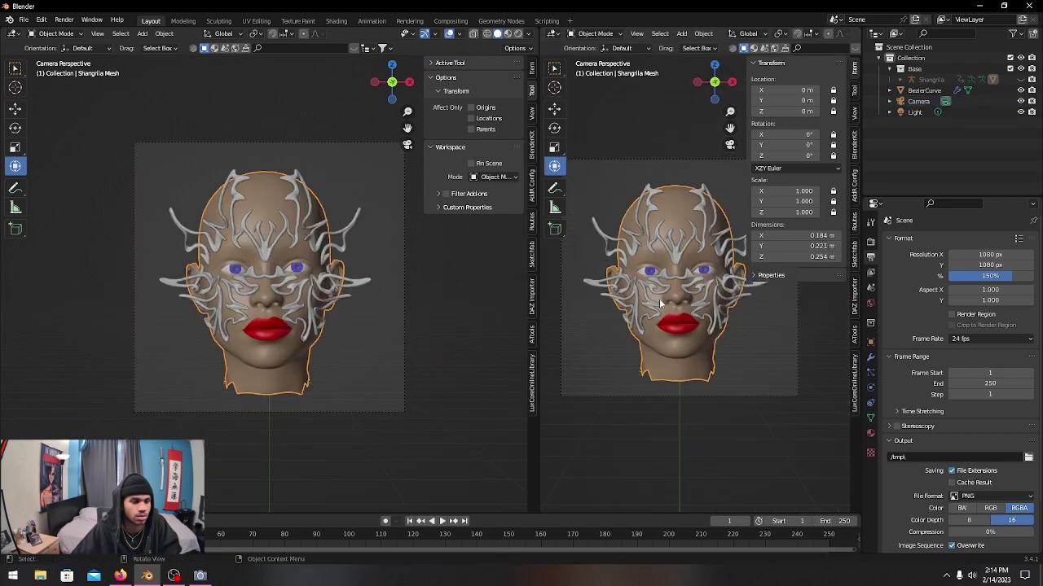
pyautogui.click(779, 64)
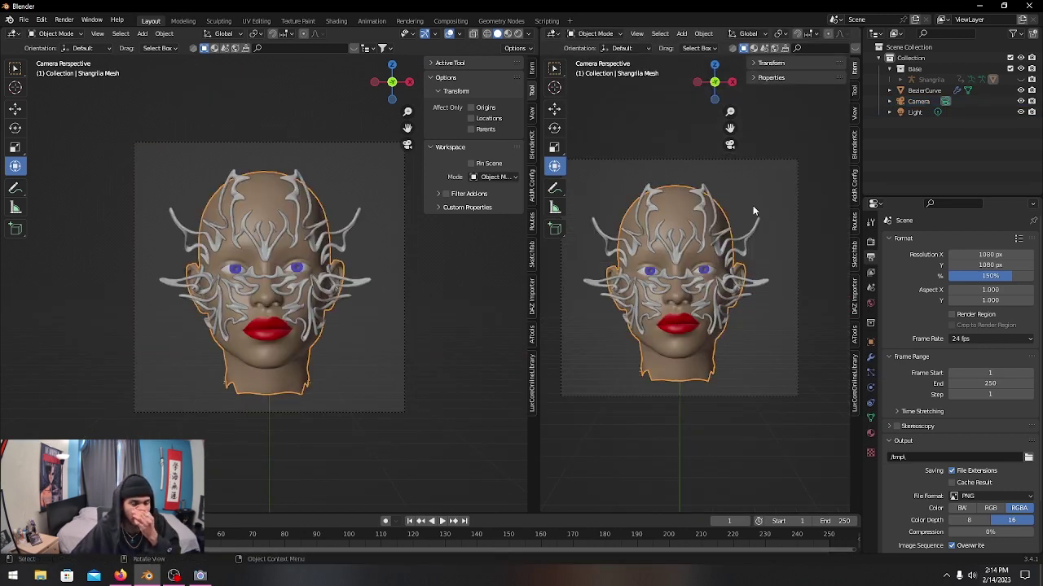
# Step: Select the scene's point light and change its type to Area
pyautogui.scroll(-2, 768, 227)
pyautogui.moveTo(768, 227); pyautogui.dragTo(731, 237, button='middle')
pyautogui.scroll(-6, 731, 237)
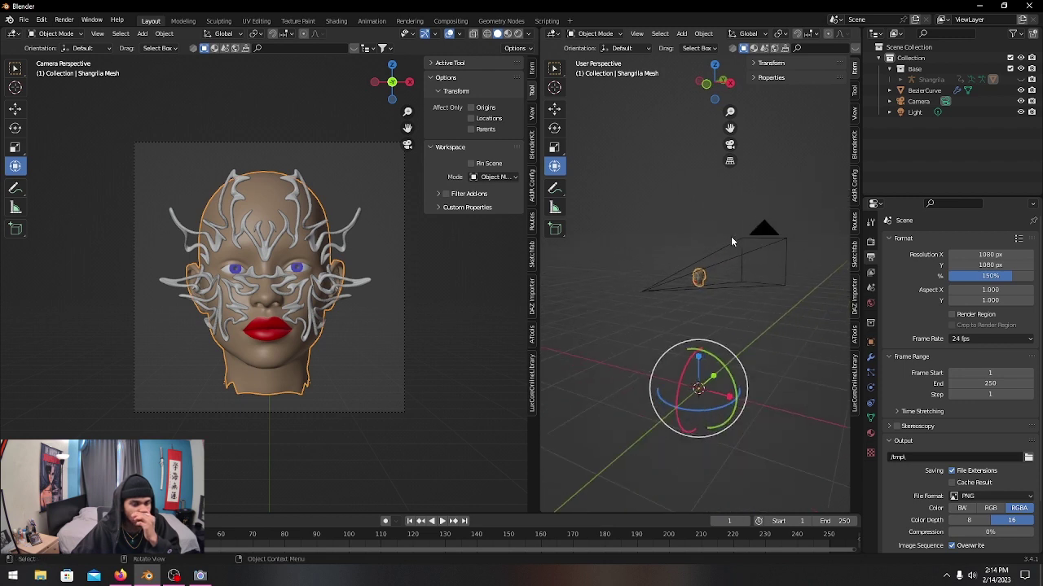
pyautogui.scroll(1, 745, 272)
pyautogui.keyDown('shift'); pyautogui.moveTo(778, 307); pyautogui.dragTo(740, 321, button='middle'); pyautogui.keyUp('shift')
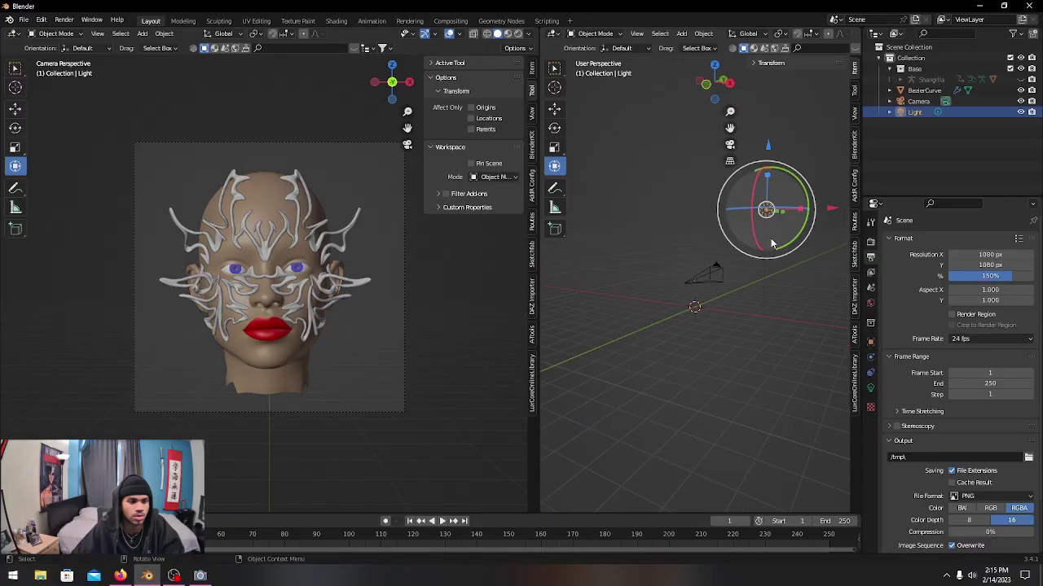
pyautogui.moveTo(770, 242); pyautogui.dragTo(790, 254, button='middle')
pyautogui.click(870, 388)
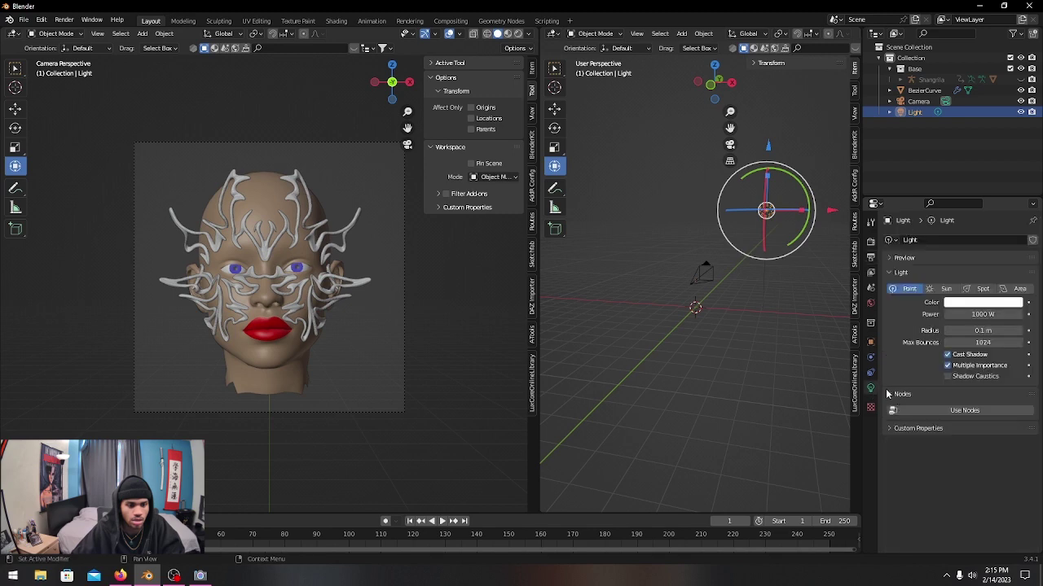
pyautogui.click(1018, 289)
# Step: Rescale the area light and rotate it around the Z axis
pyautogui.moveTo(811, 362); pyautogui.dragTo(628, 384, button='middle')
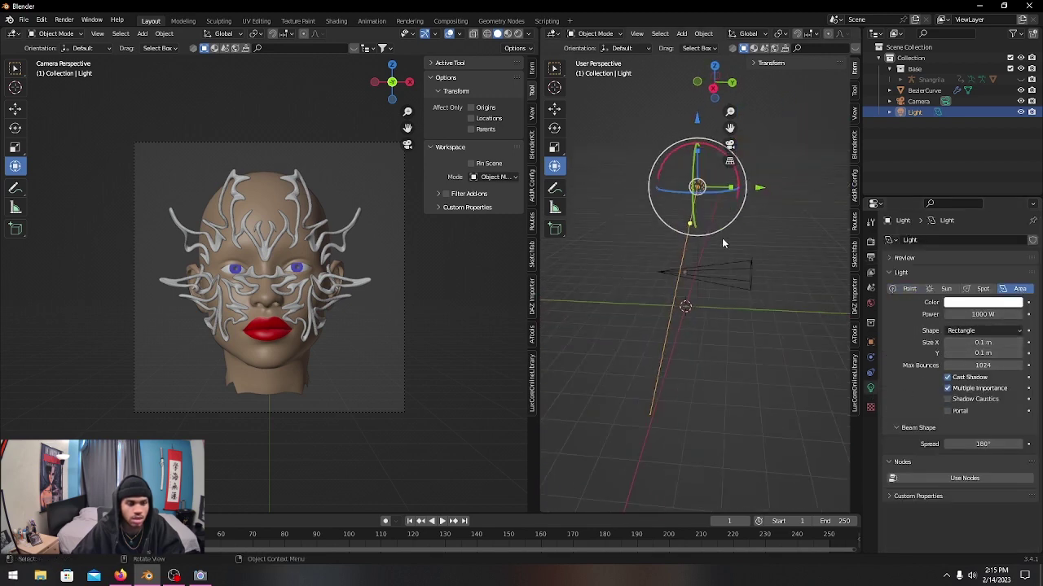
pyautogui.press('s')
pyautogui.click(711, 194)
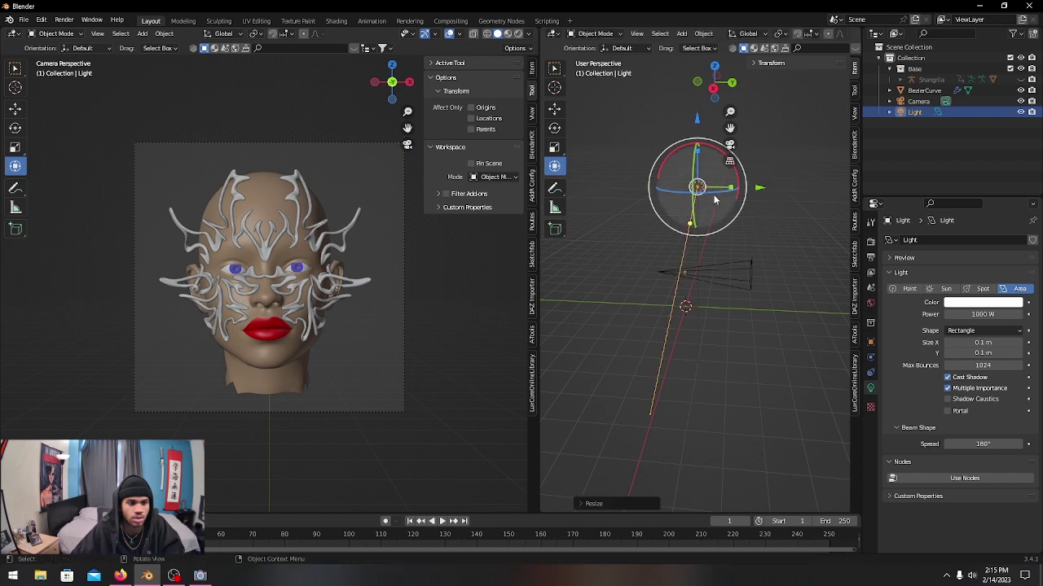
pyautogui.press('r')
pyautogui.press('z')
pyautogui.moveTo(712, 198); pyautogui.dragTo(715, 200)
# Step: Move the area light about 1 m along the negative Y axis, toward the front of the head, and adjust its rotation
pyautogui.keyDown('shift'); pyautogui.moveTo(720, 229); pyautogui.dragTo(794, 299, button='middle'); pyautogui.keyUp('shift')
pyautogui.moveTo(837, 267); pyautogui.dragTo(833, 268)
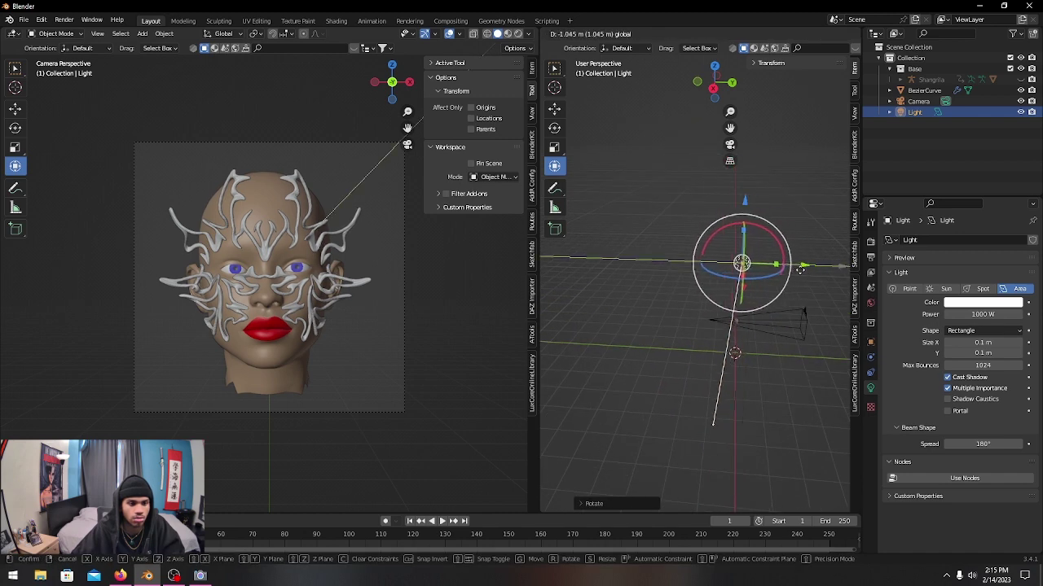
pyautogui.click(792, 284)
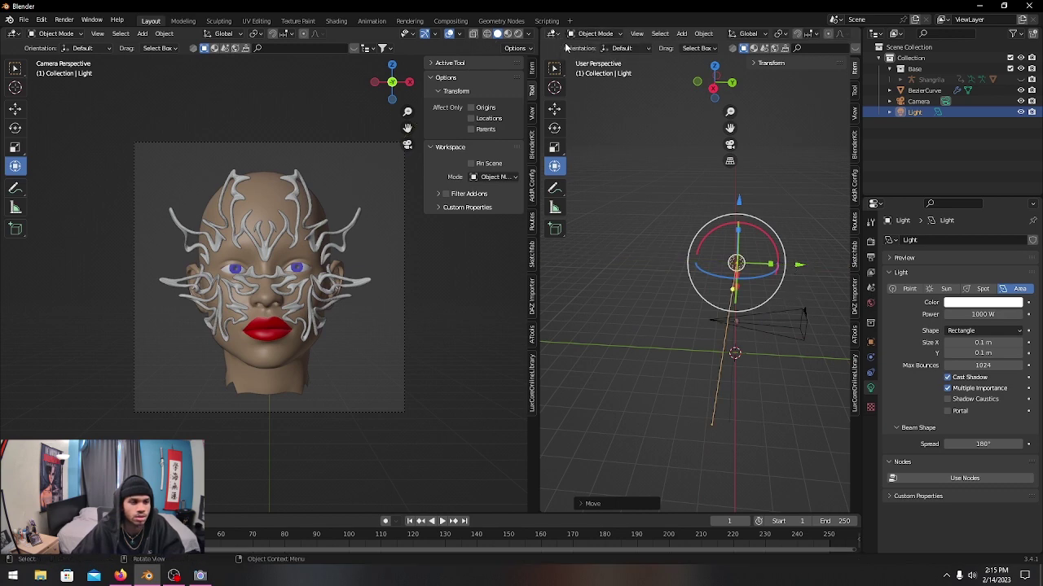
pyautogui.moveTo(763, 277); pyautogui.dragTo(754, 277)
pyautogui.moveTo(772, 290); pyautogui.dragTo(736, 298, button='middle')
# Step: Lower the area light along the Z axis and shift it horizontally closer to the head
pyautogui.press('g')
pyautogui.press('z')
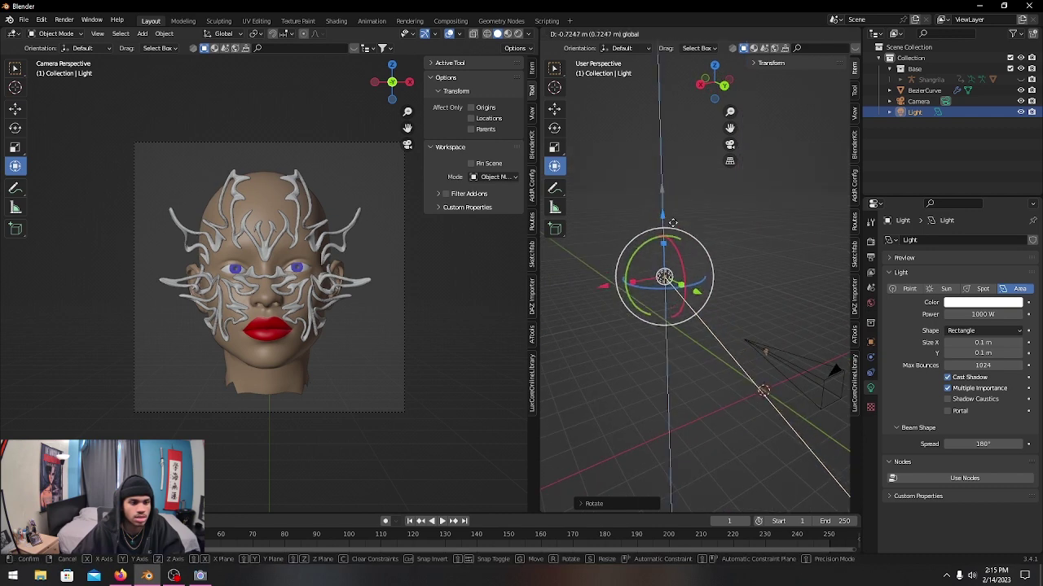
pyautogui.click(599, 413)
pyautogui.press('g')
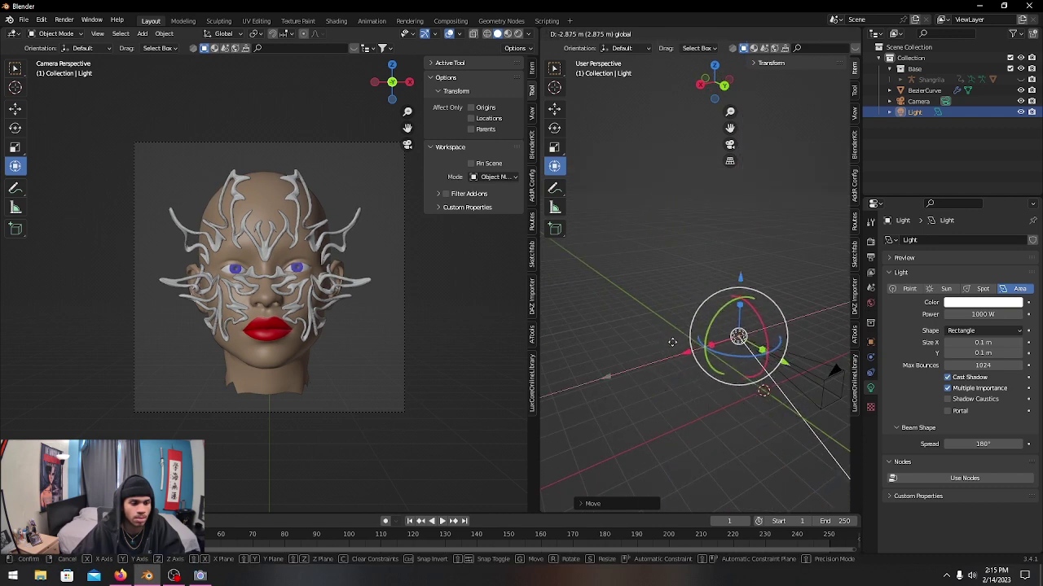
pyautogui.press('y')
pyautogui.click(668, 350)
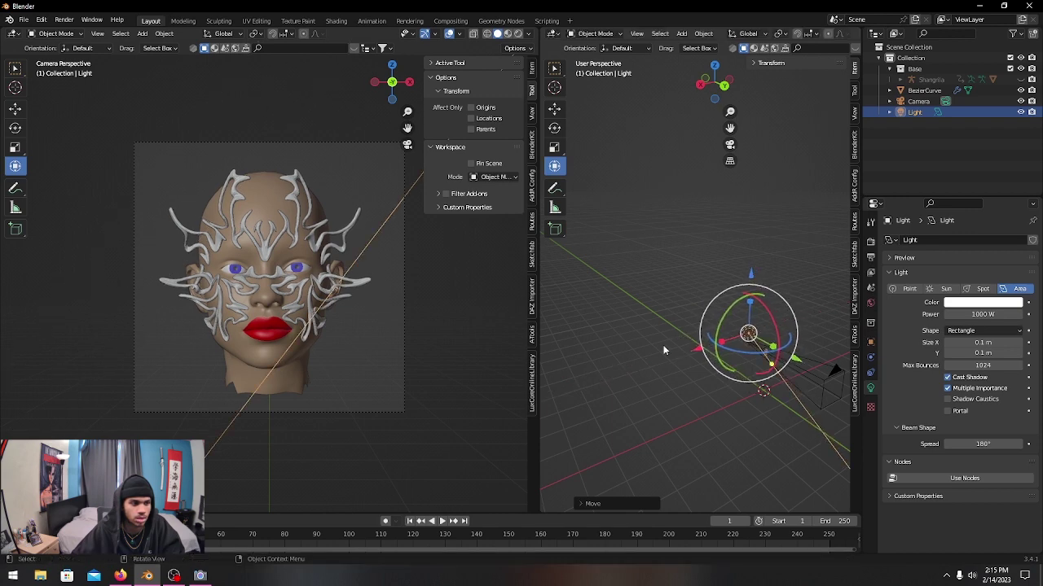
# Step: Set the area light's power to 100 W
pyautogui.moveTo(668, 349); pyautogui.dragTo(811, 333, button='middle')
pyautogui.click(977, 313)
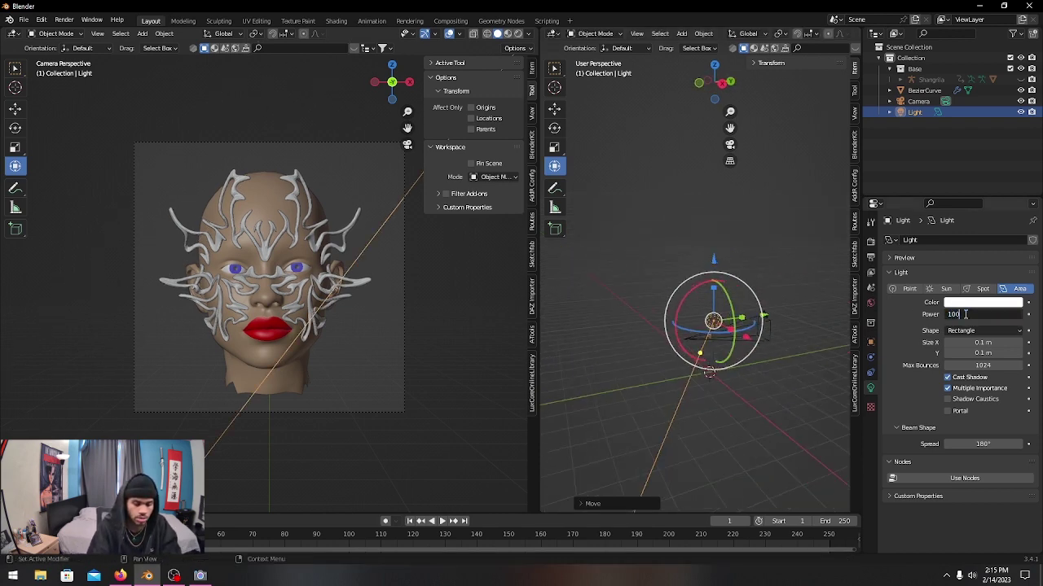
pyautogui.press('Return')
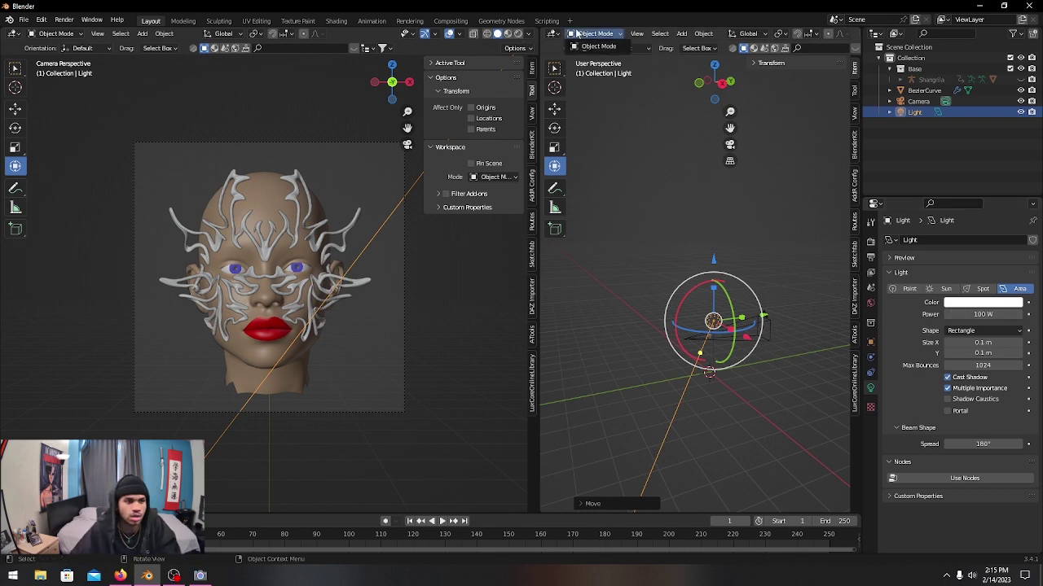
# Step: Show the head and area light in front orthographic view and widen that viewport
pyautogui.moveTo(726, 235); pyautogui.dragTo(691, 350, button='middle')
pyautogui.keyDown('shift'); pyautogui.moveTo(690, 351); pyautogui.dragTo(732, 310, button='middle'); pyautogui.keyUp('shift')
pyautogui.click(711, 87)
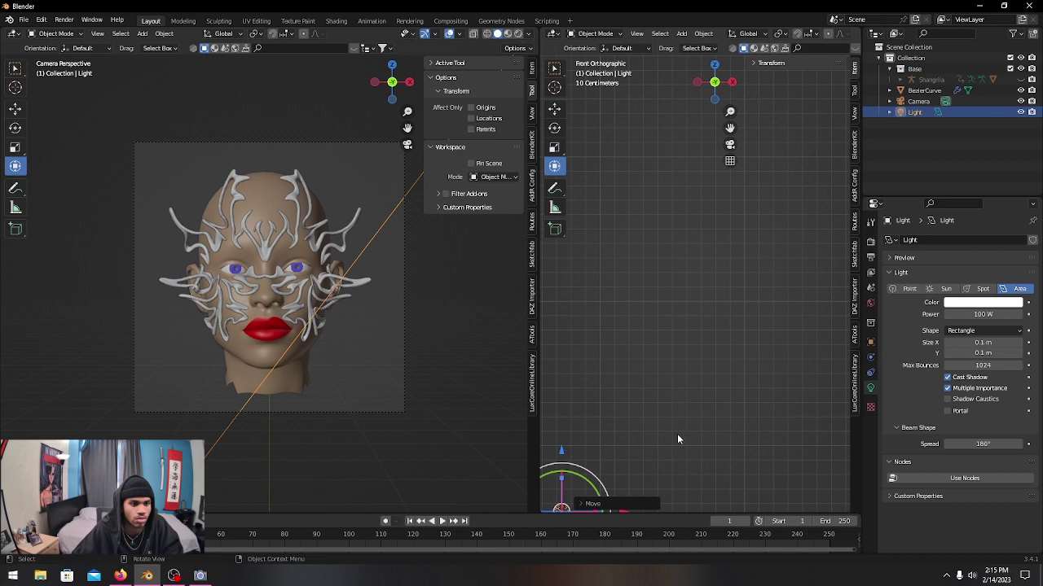
pyautogui.scroll(-5, 677, 438)
pyautogui.keyDown('shift'); pyautogui.moveTo(677, 438); pyautogui.dragTo(738, 241, button='middle'); pyautogui.keyUp('shift')
pyautogui.scroll(4, 782, 359)
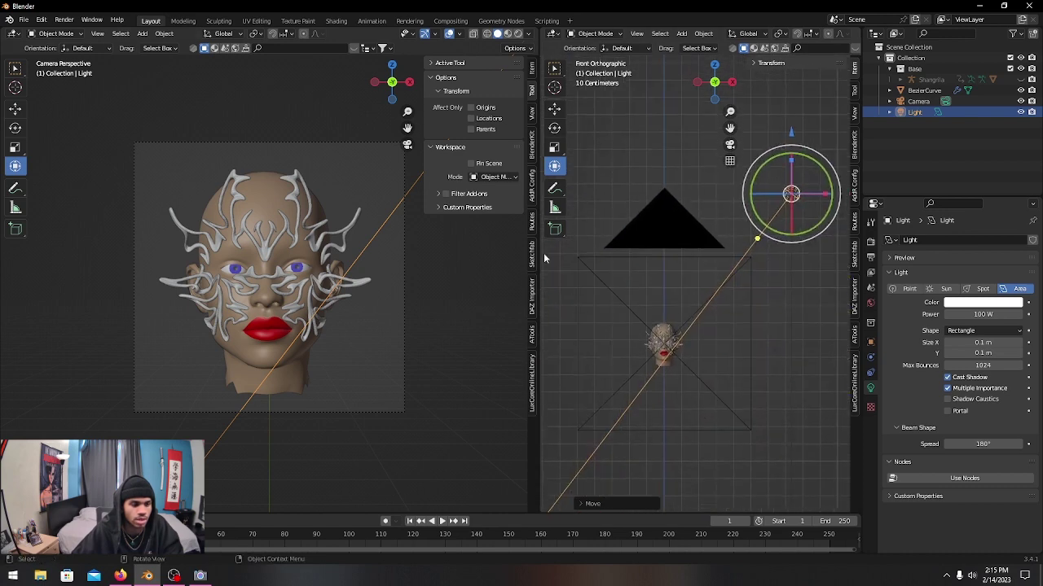
pyautogui.moveTo(539, 253); pyautogui.dragTo(402, 269)
# Step: Scale the area light up into a large panel several times bigger than the head
pyautogui.scroll(3, 713, 356)
pyautogui.keyDown('shift'); pyautogui.moveTo(713, 356); pyautogui.dragTo(681, 303, button='middle'); pyautogui.keyUp('shift')
pyautogui.scroll(-2, 693, 336)
pyautogui.press('s')
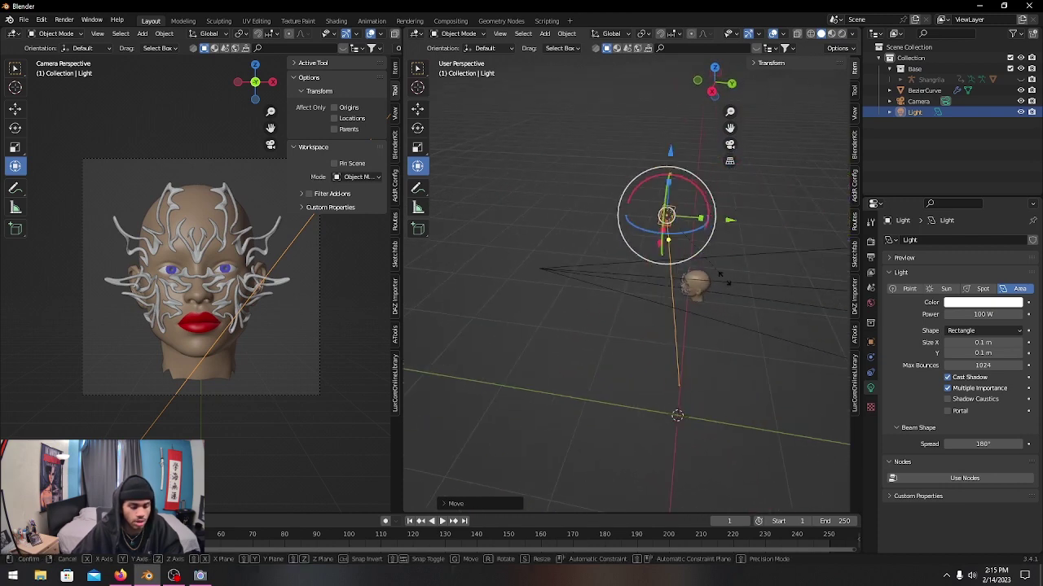
pyautogui.click(598, 313)
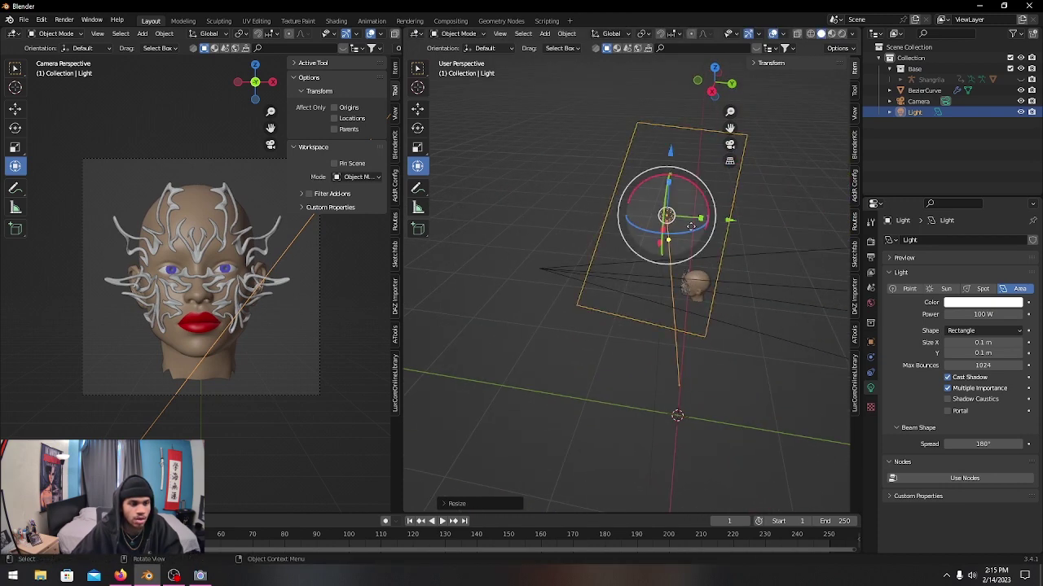
# Step: Rotate the enlarged area light toward the head, adjust its proportions and reposition it in front of the face
pyautogui.press('r')
pyautogui.click(655, 219)
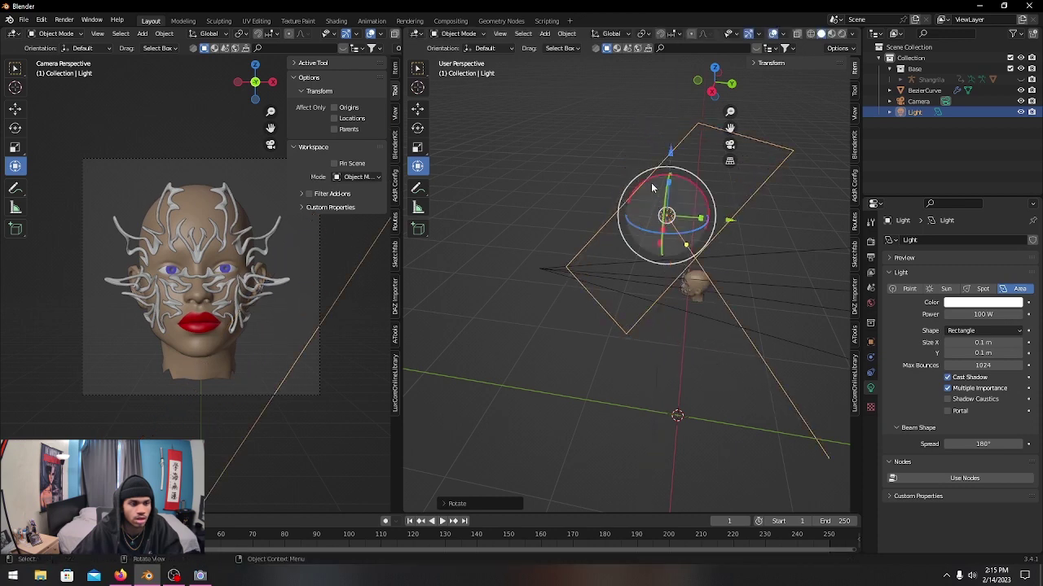
pyautogui.moveTo(646, 180); pyautogui.dragTo(635, 190)
pyautogui.moveTo(645, 200); pyautogui.dragTo(766, 264, button='middle')
pyautogui.moveTo(618, 215); pyautogui.dragTo(565, 210, button='middle')
pyautogui.moveTo(681, 188); pyautogui.dragTo(574, 250)
pyautogui.moveTo(574, 250); pyautogui.dragTo(602, 276, button='middle')
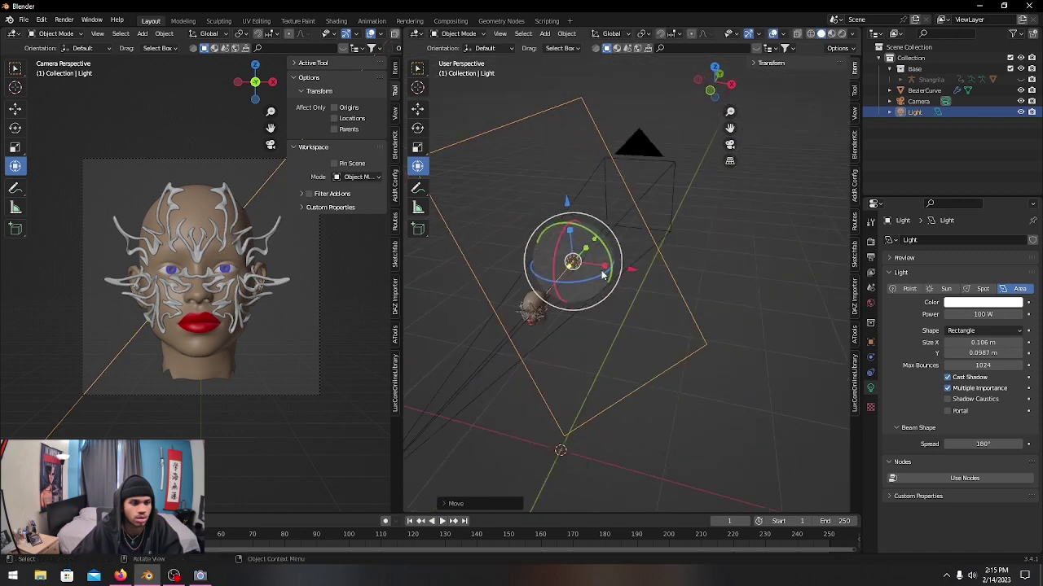
# Step: Fine-tune the area light's rotation and position so it aims down at the masked face
pyautogui.moveTo(603, 276)
pyautogui.mouseDown()
pyautogui.moveTo(595, 285)
pyautogui.moveTo(607, 277)
pyautogui.mouseUp()
pyautogui.moveTo(606, 276); pyautogui.dragTo(654, 210, button='middle')
pyautogui.moveTo(656, 205)
pyautogui.mouseDown()
pyautogui.moveTo(646, 194)
pyautogui.moveTo(640, 214)
pyautogui.mouseUp()
pyautogui.moveTo(639, 214); pyautogui.dragTo(626, 236, button='middle')
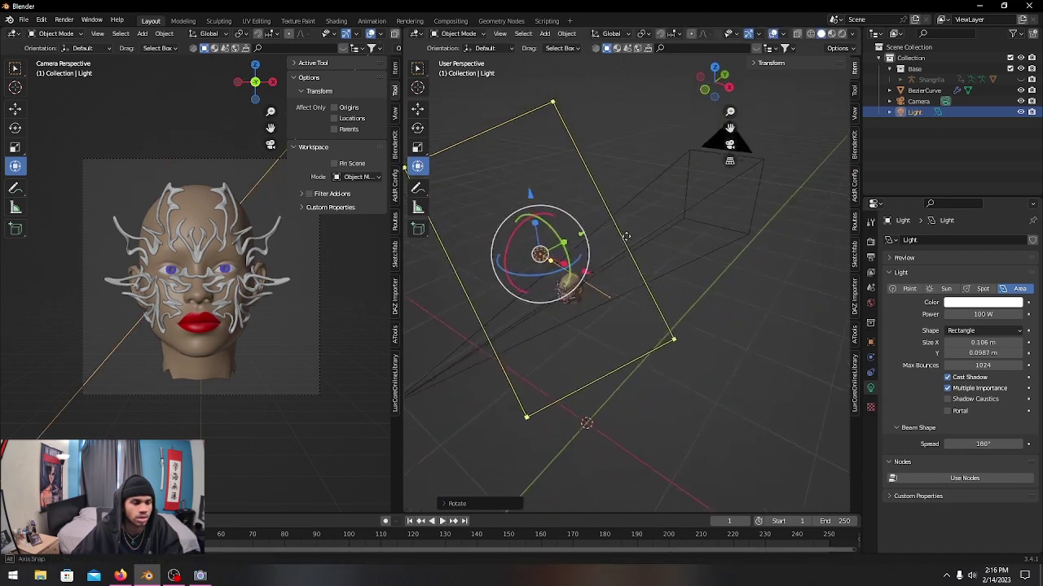
pyautogui.moveTo(565, 274); pyautogui.dragTo(564, 280)
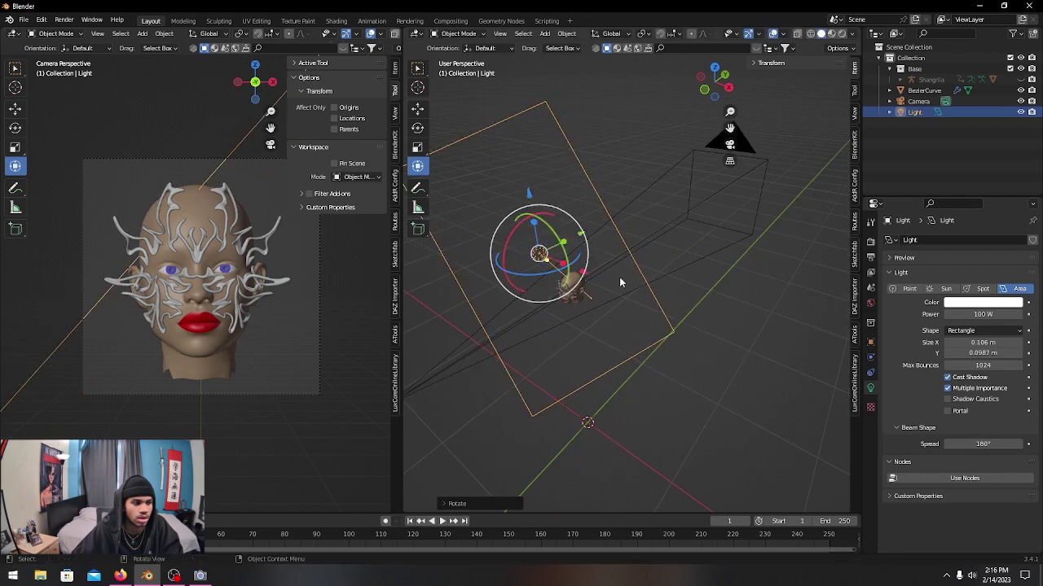
# Step: Duplicate the area light and mirror the copy along the global X axis
pyautogui.click(723, 292)
pyautogui.click(671, 329)
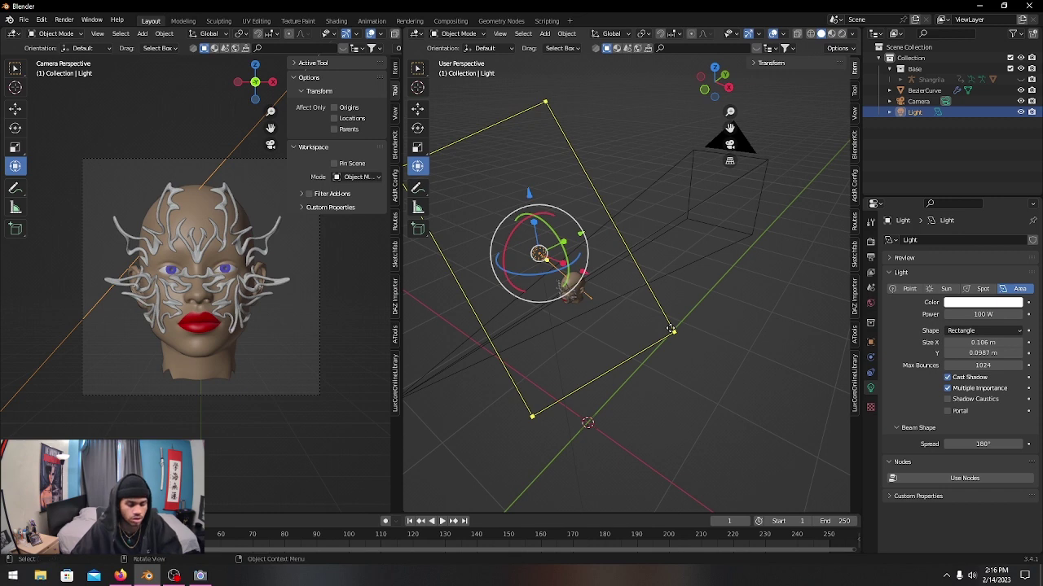
pyautogui.click(737, 352)
pyautogui.click(670, 324)
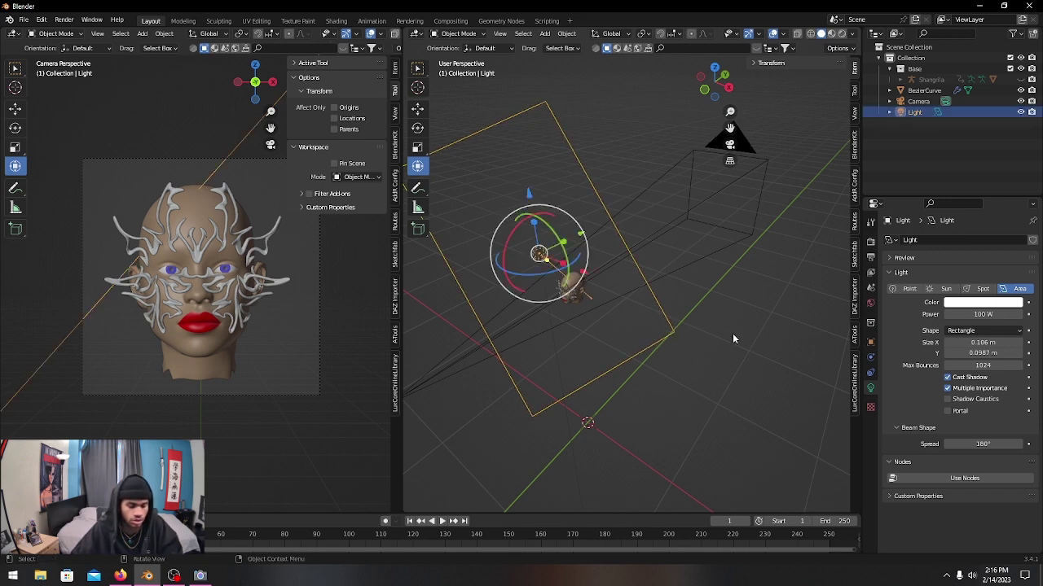
pyautogui.hotkey('shift', 'd')
pyautogui.click(730, 338)
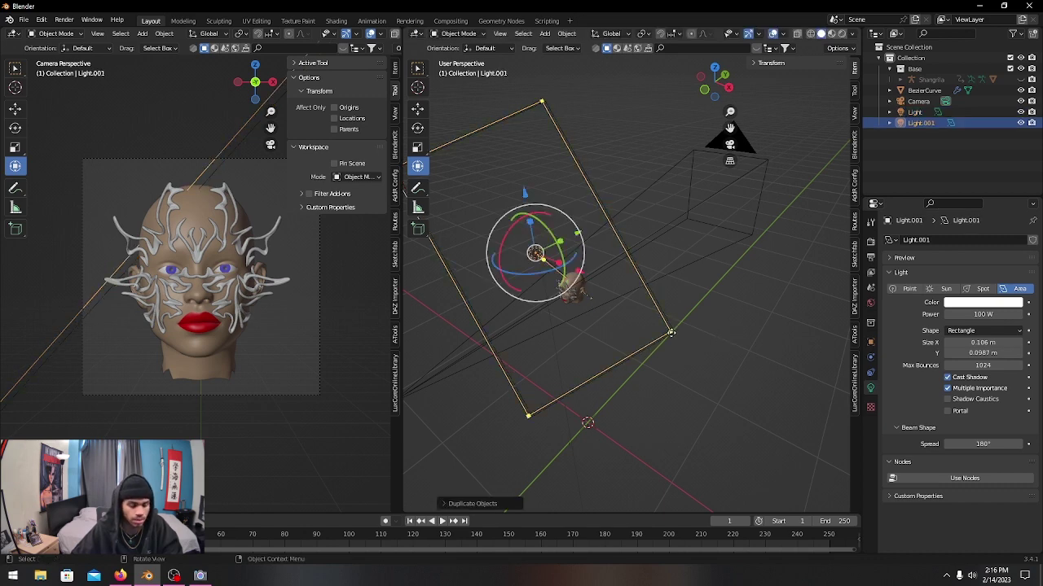
pyautogui.rightClick(670, 330)
pyautogui.moveTo(659, 437)
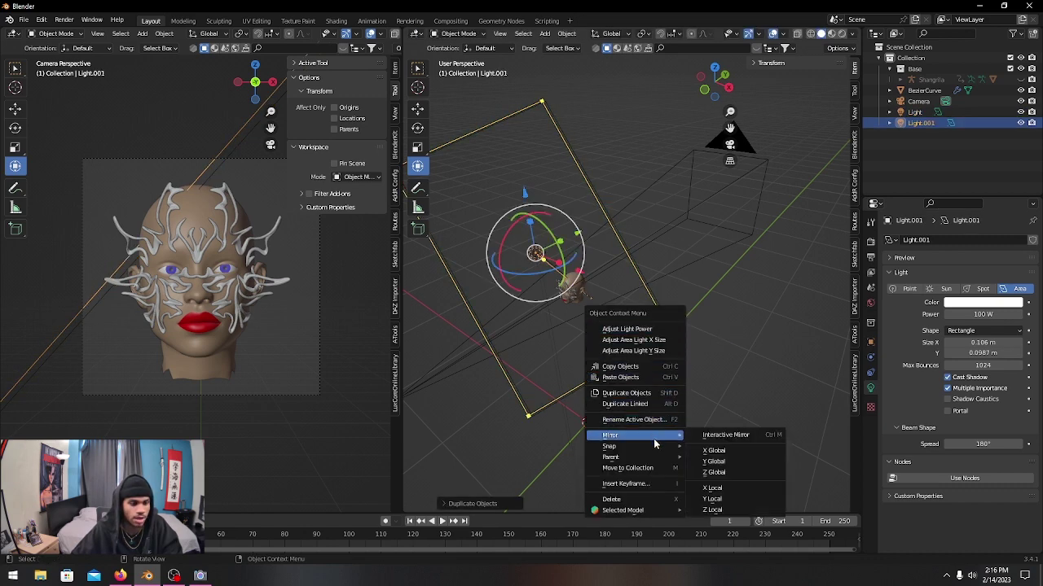
pyautogui.click(714, 451)
pyautogui.moveTo(691, 414); pyautogui.dragTo(652, 380, button='middle')
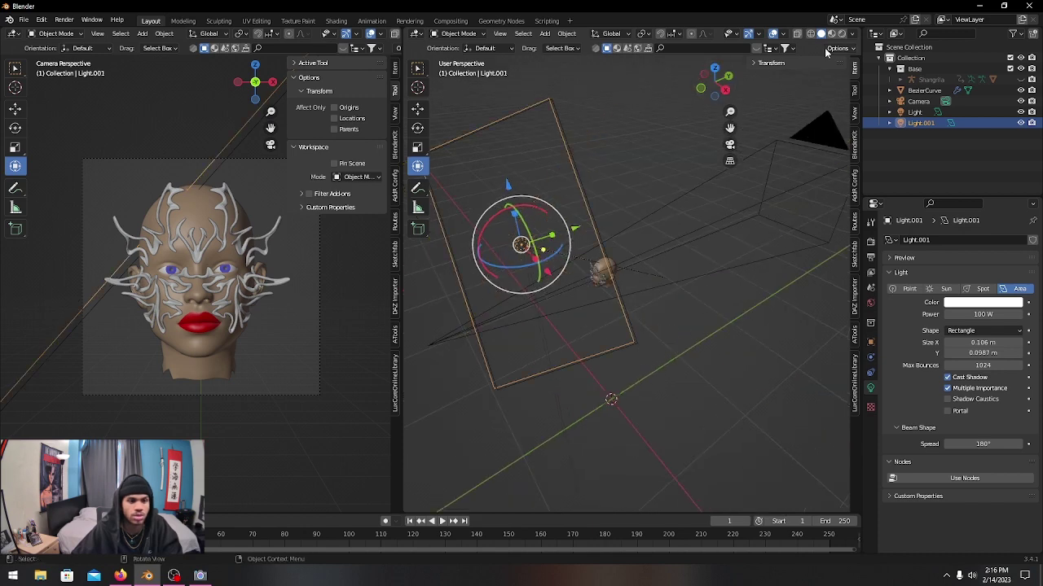
# Step: Reset the duplicated light's X, Y and Z rotation to 0°
pyautogui.click(767, 66)
pyautogui.click(794, 134)
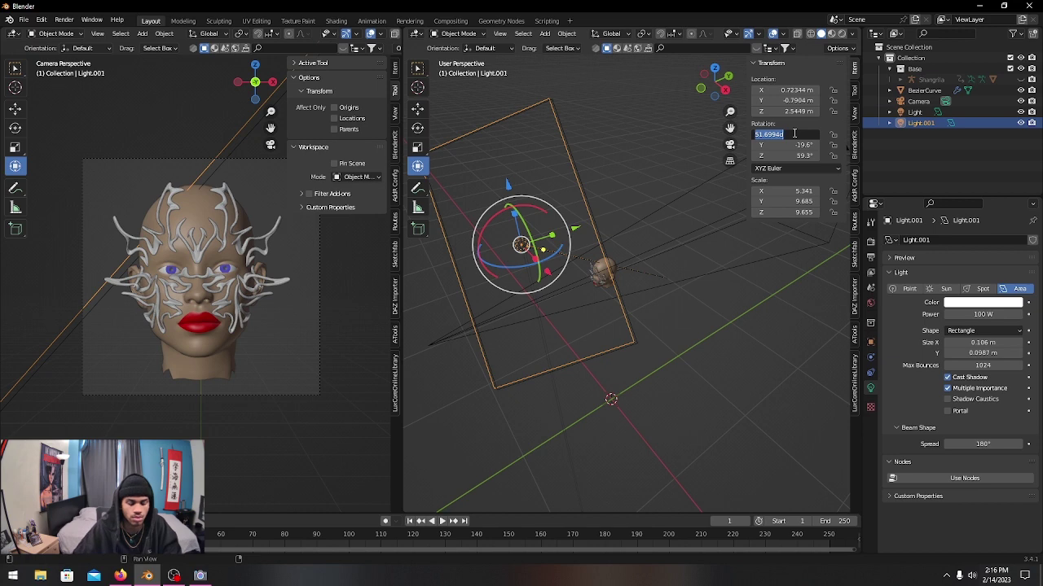
pyautogui.write('0')
pyautogui.press('Return')
pyautogui.click(806, 145)
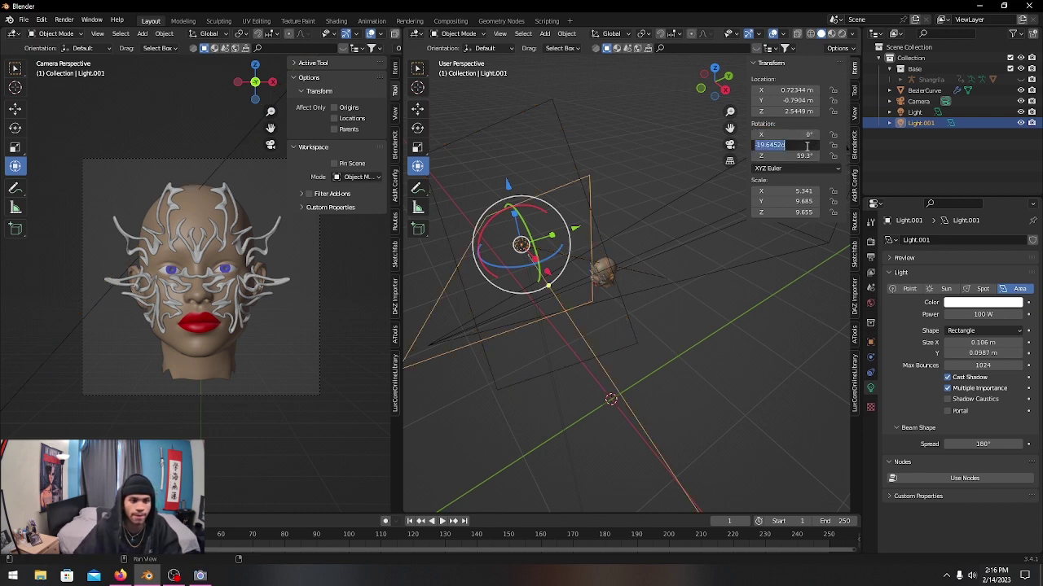
pyautogui.write('0')
pyautogui.press('Return')
pyautogui.click(807, 158)
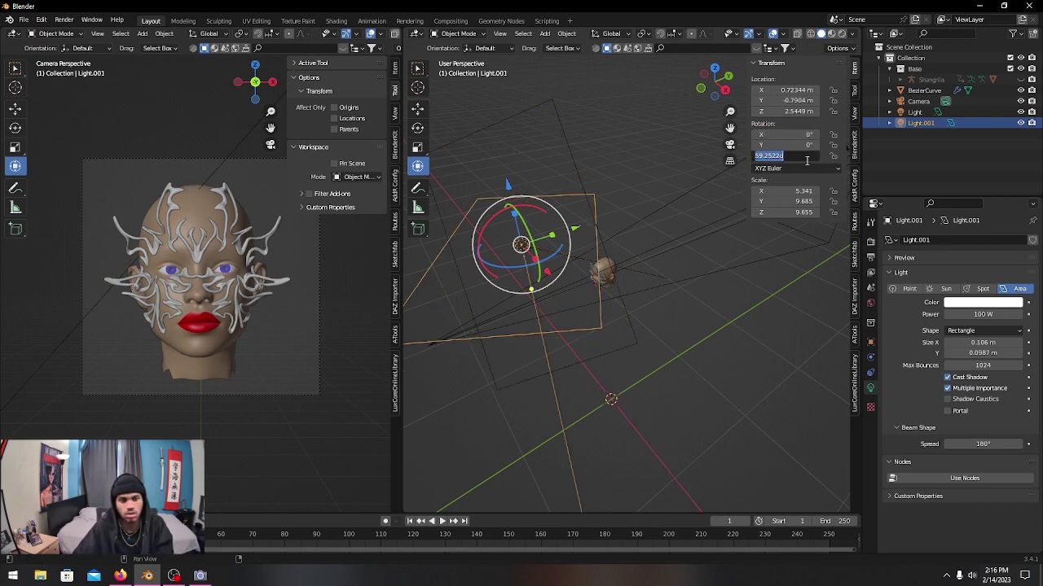
pyautogui.write('0')
pyautogui.press('Return')
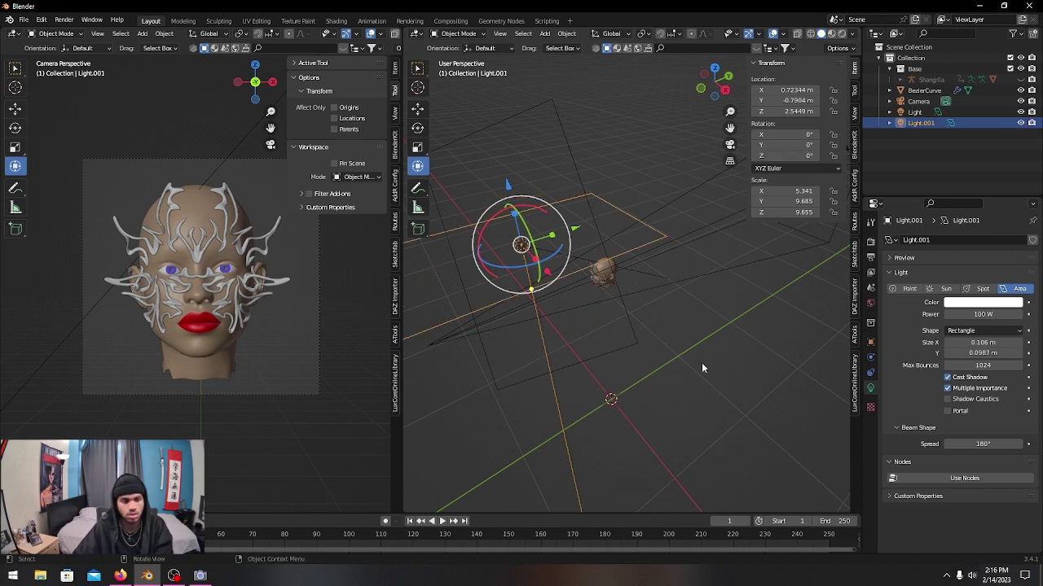
# Step: Turn the duplicated light upright by setting its X rotation to 90°
pyautogui.moveTo(701, 363); pyautogui.dragTo(624, 270, button='middle')
pyautogui.moveTo(583, 206); pyautogui.dragTo(548, 192)
pyautogui.click(772, 134)
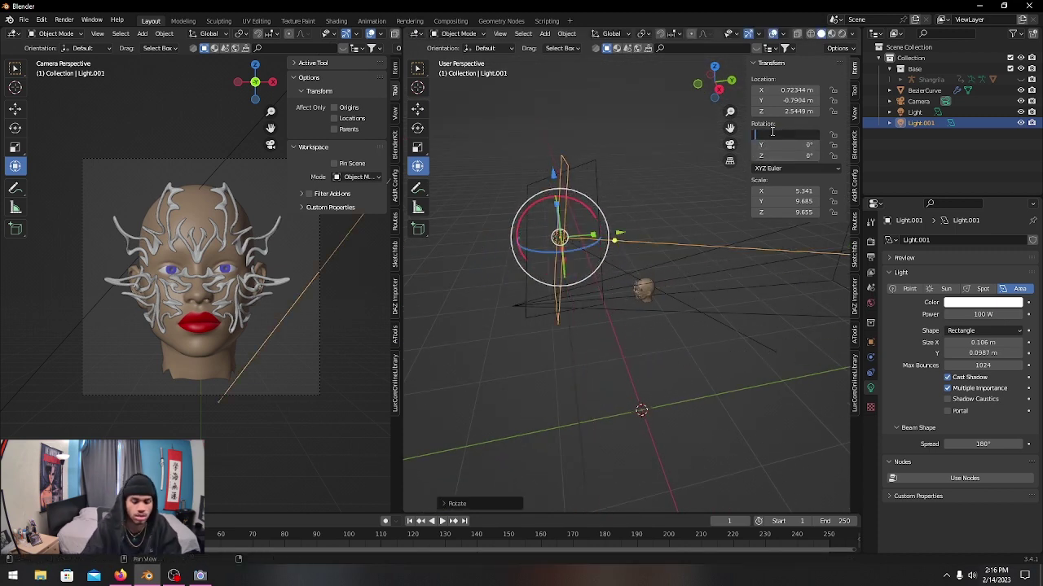
pyautogui.write('90')
pyautogui.press('Return')
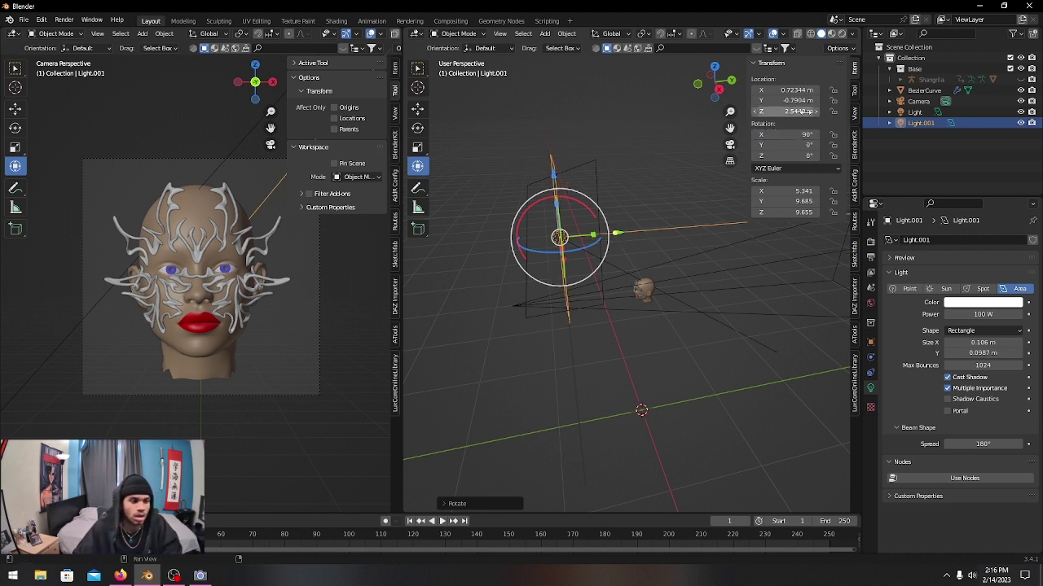
# Step: Flip the duplicated light to face the opposite way by setting its X rotation to -90°
pyautogui.click(797, 134)
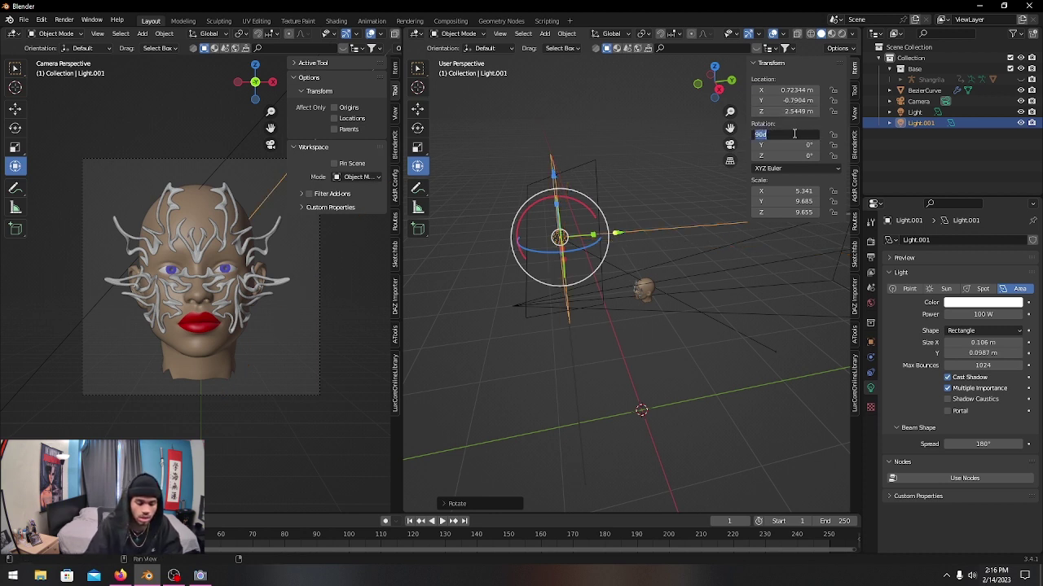
pyautogui.write('-90')
pyautogui.press('Return')
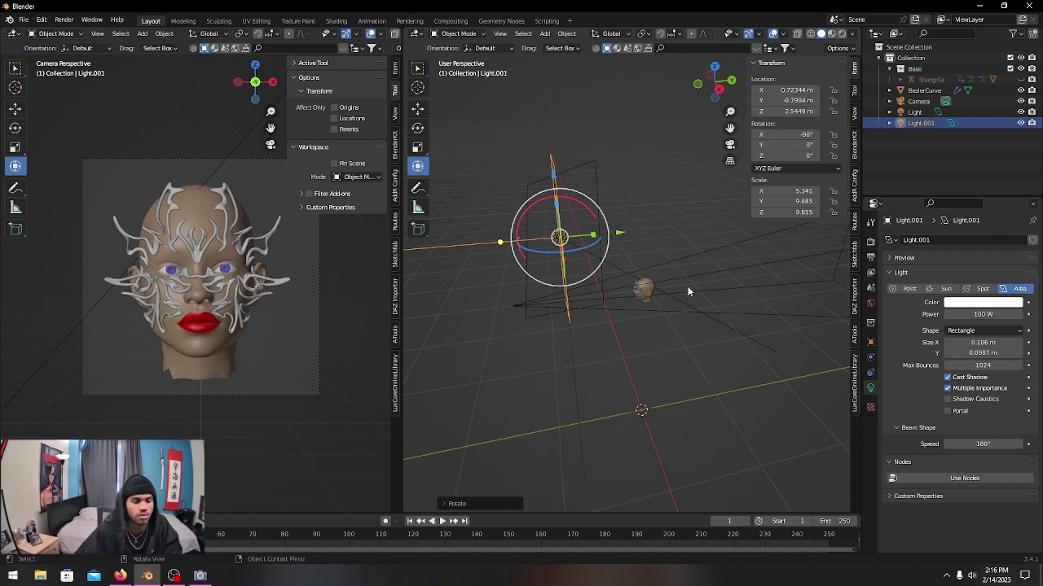
# Step: Move the duplicated light behind the head to about Y 0.45 m and centre it near X 0.005 m, keeping the other viewport in camera view
pyautogui.moveTo(603, 310); pyautogui.dragTo(644, 235, button='middle')
pyautogui.moveTo(643, 236); pyautogui.dragTo(751, 329)
pyautogui.moveTo(751, 328); pyautogui.dragTo(713, 311, button='middle')
pyautogui.press('g')
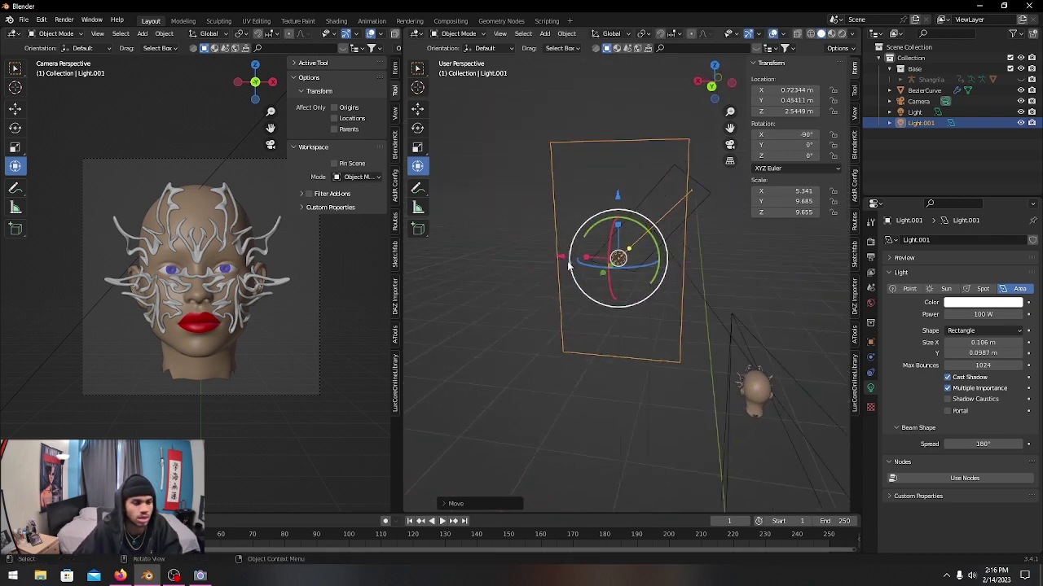
pyautogui.press('x')
pyautogui.click(724, 210)
pyautogui.moveTo(724, 210); pyautogui.dragTo(848, 219, button='middle')
pyautogui.moveTo(254, 268); pyautogui.dragTo(398, 252, button='middle')
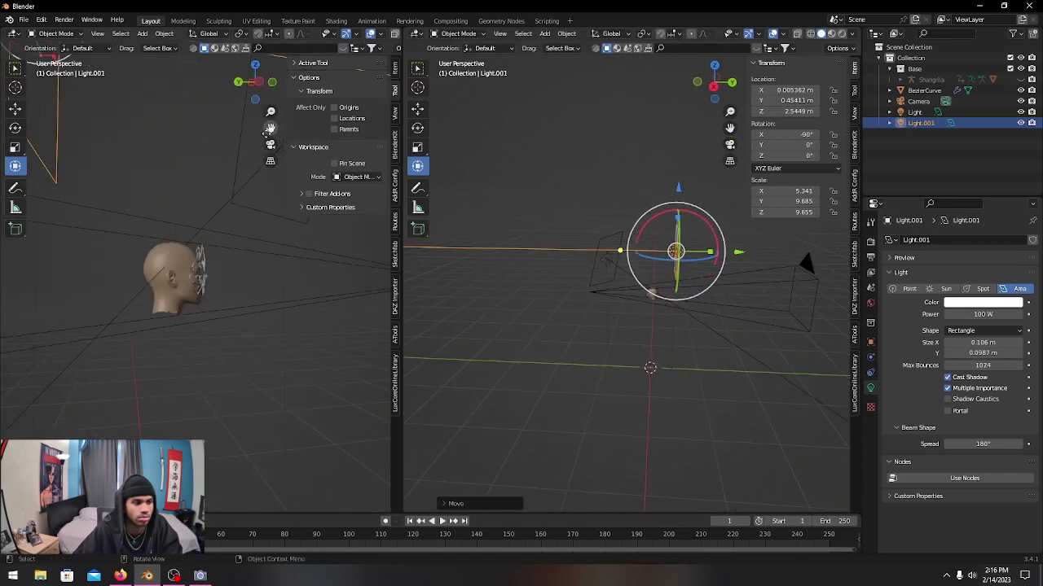
pyautogui.click(270, 144)
# Step: Lower the back light to head height and scale it down to about 3.48 × 6.30 × 6.28
pyautogui.moveTo(685, 210); pyautogui.dragTo(682, 235, button='middle')
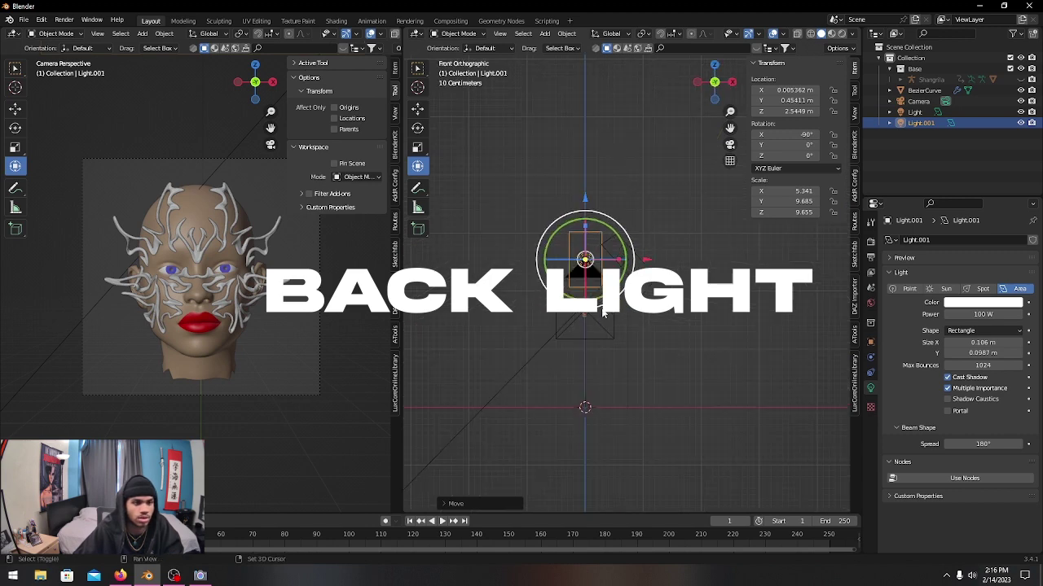
pyautogui.click(712, 88)
pyautogui.moveTo(560, 139); pyautogui.dragTo(588, 295)
pyautogui.moveTo(625, 355); pyautogui.dragTo(651, 361, button='middle')
pyautogui.click(684, 294)
pyautogui.click(689, 295)
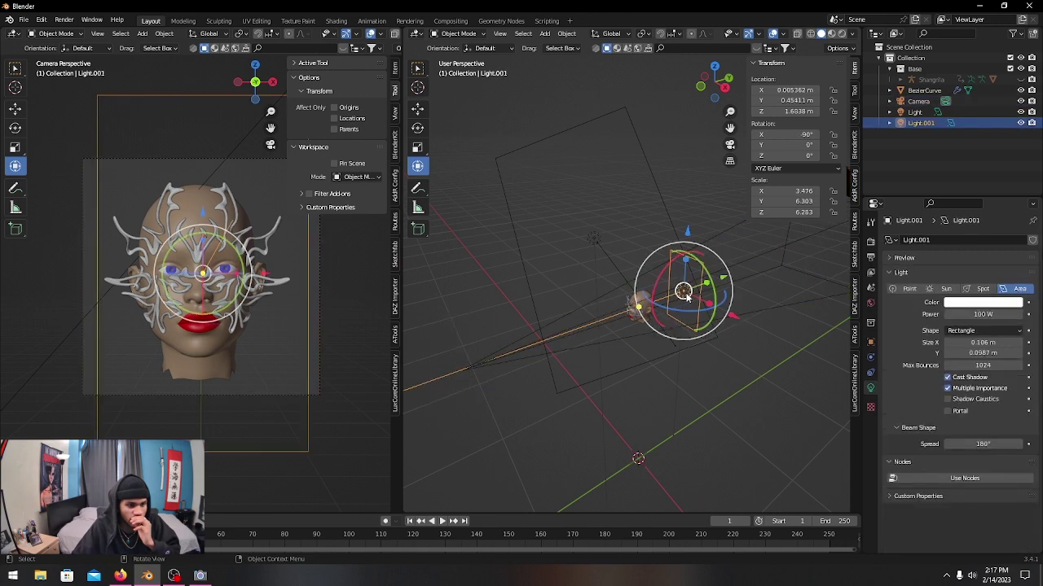
# Step: Set the back light's power to 200 W
pyautogui.click(976, 316)
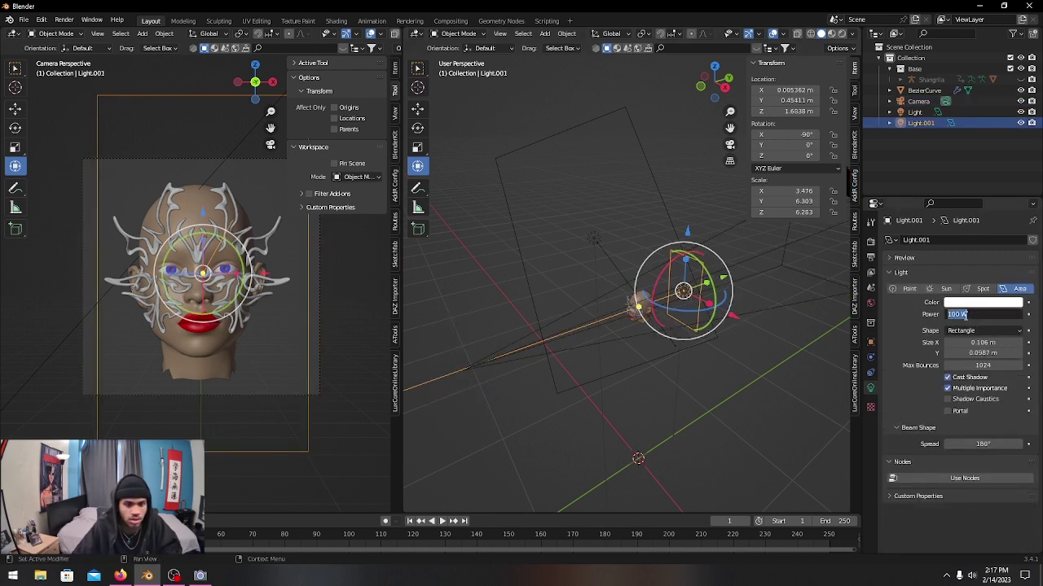
pyautogui.write('200')
pyautogui.press('Return')
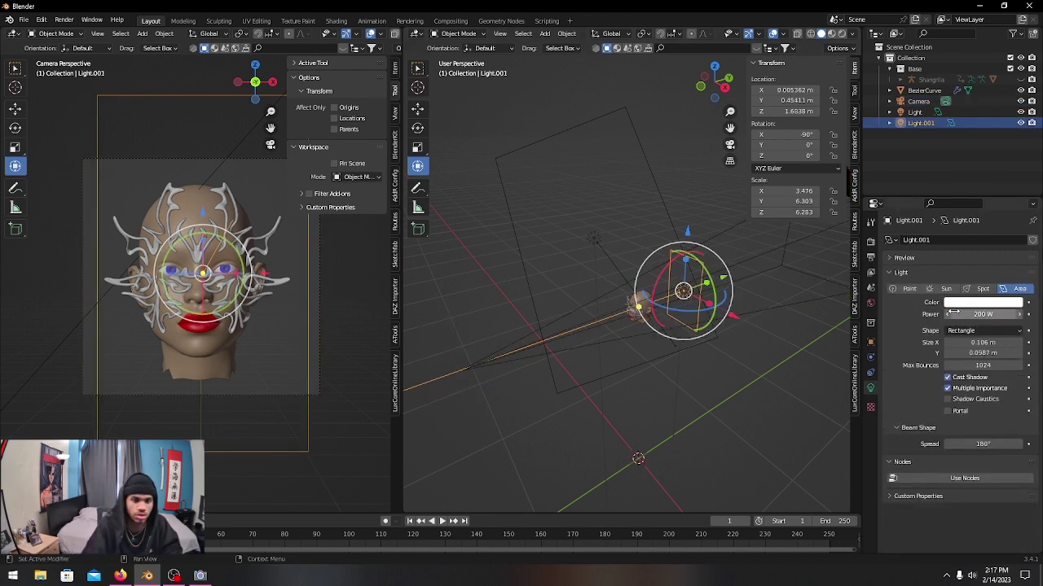
# Step: Duplicate the original front area light in place and mirror the copy along the global X axis
pyautogui.moveTo(536, 359); pyautogui.dragTo(714, 239, button='middle')
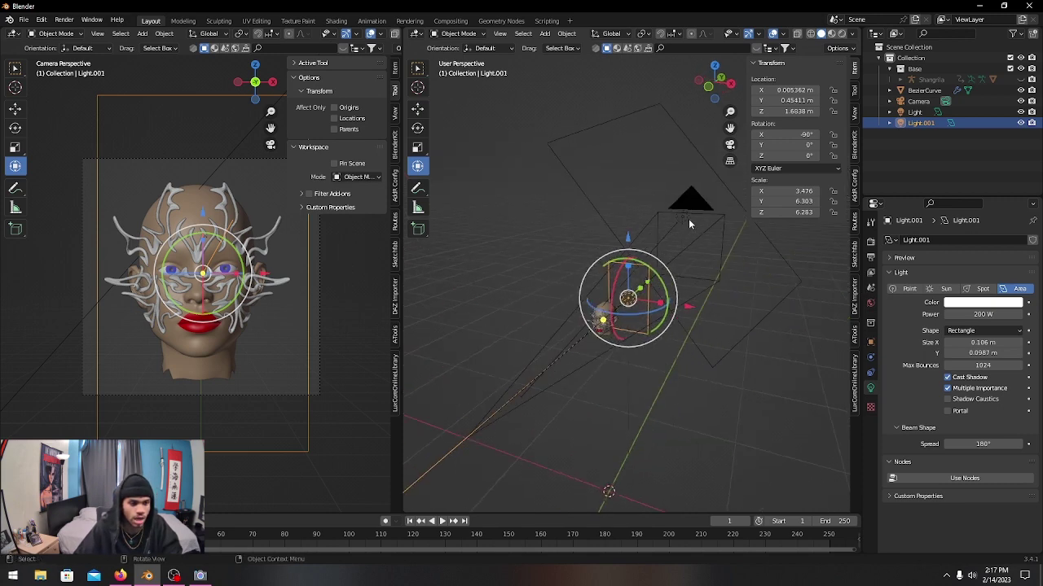
pyautogui.click(688, 218)
pyautogui.hotkey('shift', 'd')
pyautogui.rightClick(689, 219)
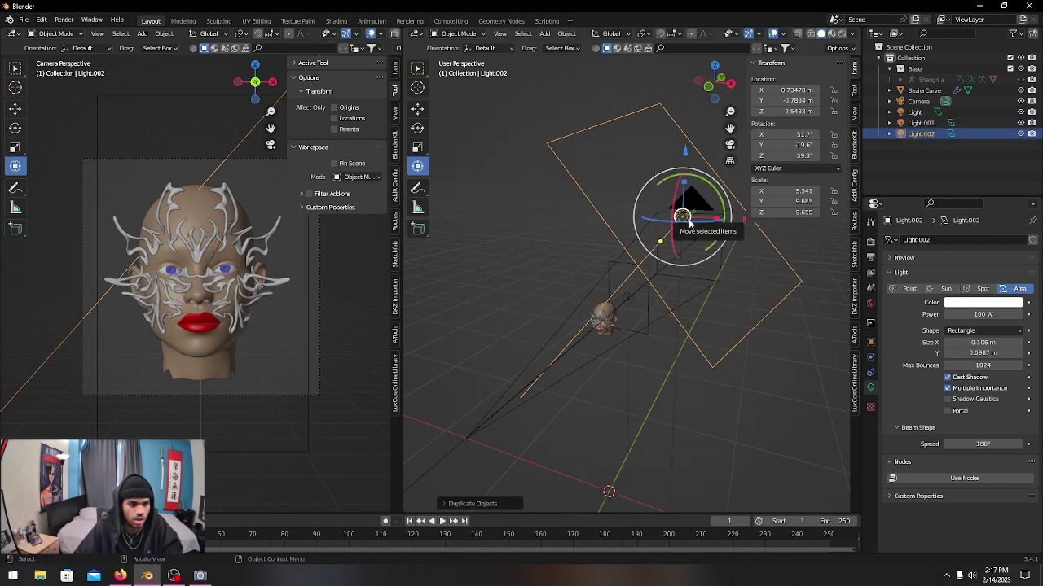
pyautogui.rightClick(633, 351)
pyautogui.moveTo(684, 396)
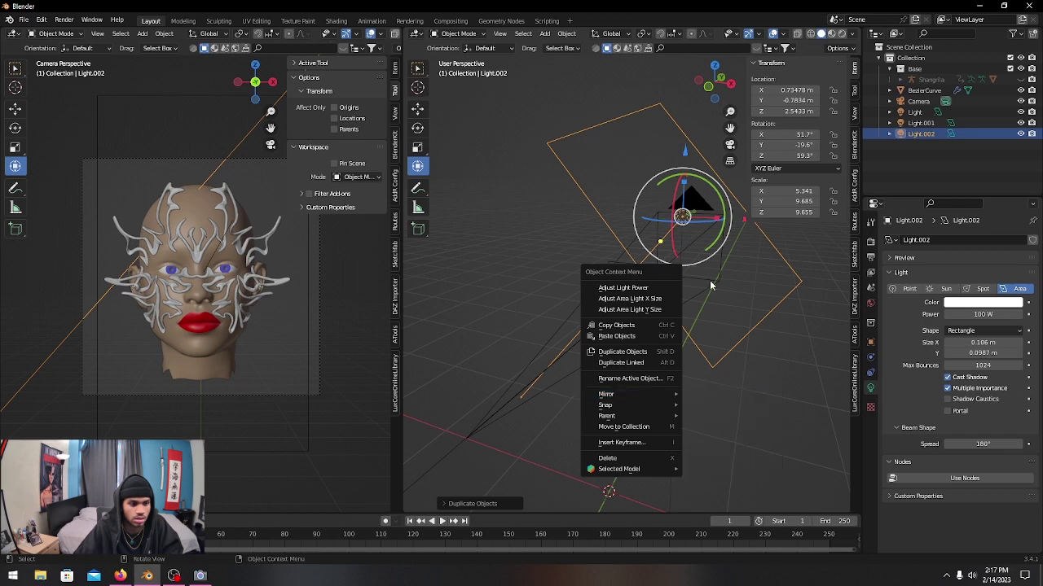
pyautogui.moveTo(636, 395)
pyautogui.click(724, 407)
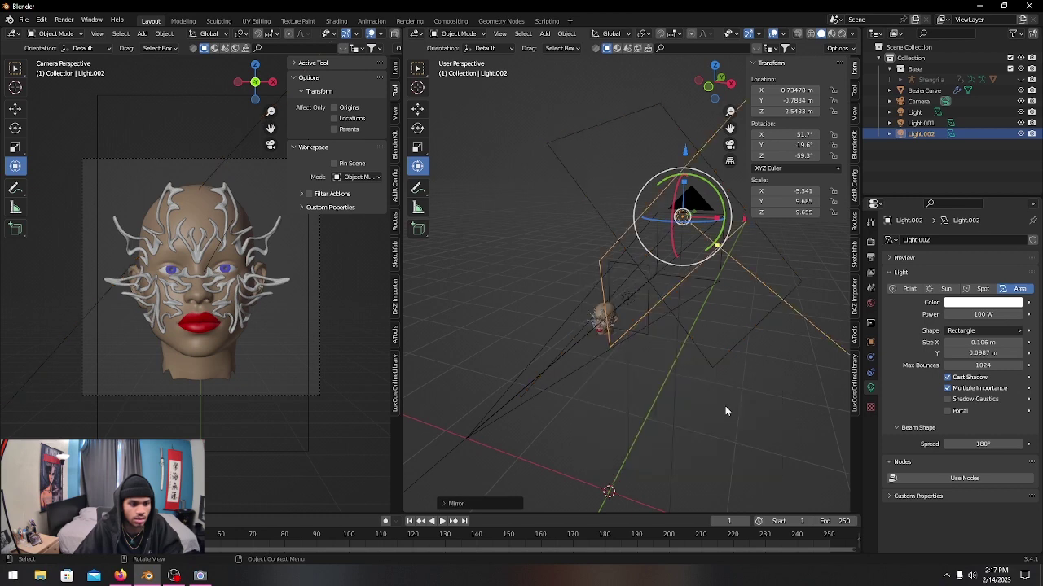
# Step: Move the mirrored light across to about X -0.29 m, lower it to about Z 1.27 m and rotate it towards the face
pyautogui.moveTo(737, 268); pyautogui.dragTo(742, 241, button='middle')
pyautogui.moveTo(713, 253); pyautogui.dragTo(588, 241)
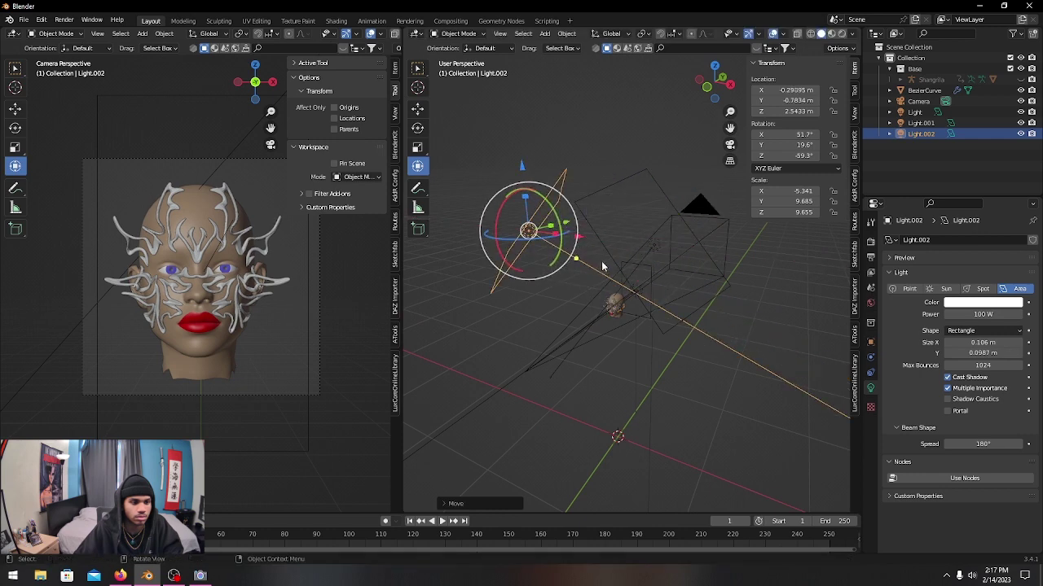
pyautogui.moveTo(601, 261); pyautogui.dragTo(653, 261, button='middle')
pyautogui.moveTo(528, 204); pyautogui.dragTo(512, 248)
pyautogui.moveTo(552, 185); pyautogui.dragTo(563, 359)
pyautogui.moveTo(586, 399); pyautogui.dragTo(642, 409, button='middle')
pyautogui.moveTo(625, 465); pyautogui.dragTo(675, 448)
pyautogui.moveTo(675, 447); pyautogui.dragTo(722, 437, button='middle')
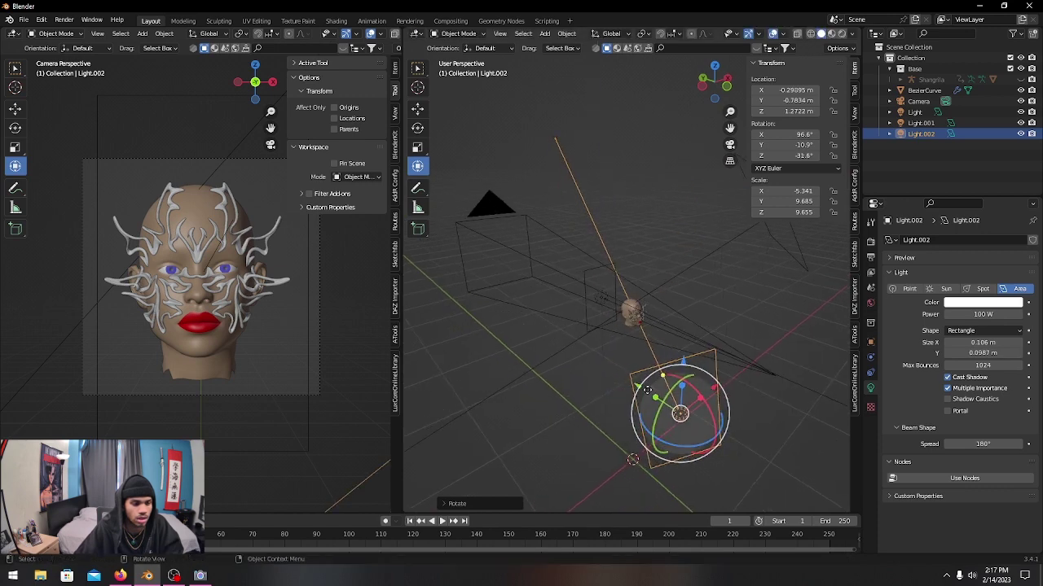
# Step: Enlarge the mirrored light to 0.121 × 0.11 m, shift it to about Y -0.42 m and angle it up at the face
pyautogui.moveTo(636, 383)
pyautogui.mouseDown()
pyautogui.moveTo(618, 368)
pyautogui.moveTo(632, 380)
pyautogui.mouseUp()
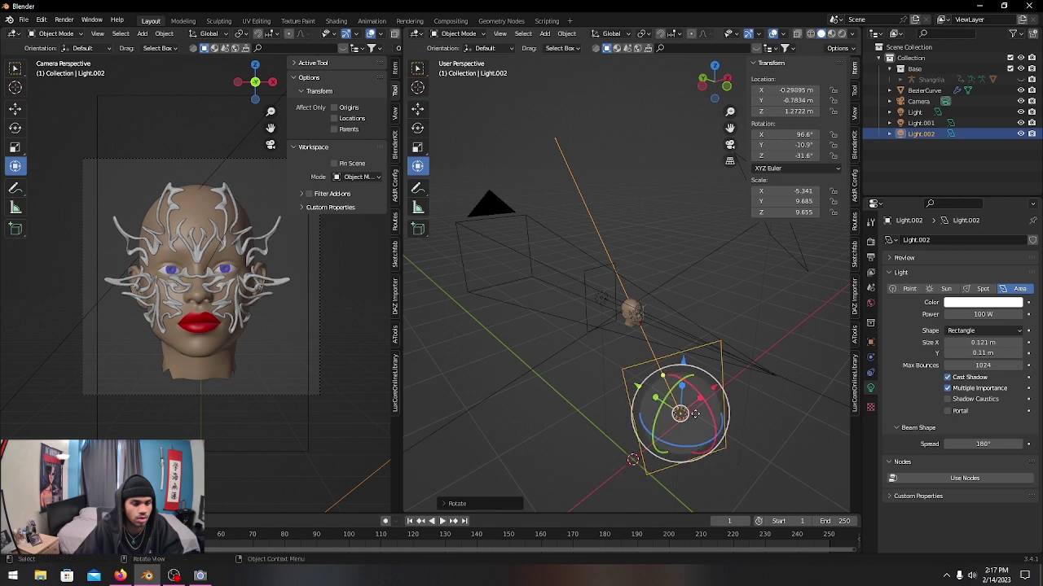
pyautogui.moveTo(632, 380); pyautogui.dragTo(664, 374, button='middle')
pyautogui.moveTo(664, 374); pyautogui.dragTo(637, 372)
pyautogui.moveTo(636, 372); pyautogui.dragTo(593, 394, button='middle')
pyautogui.moveTo(673, 417); pyautogui.dragTo(643, 415)
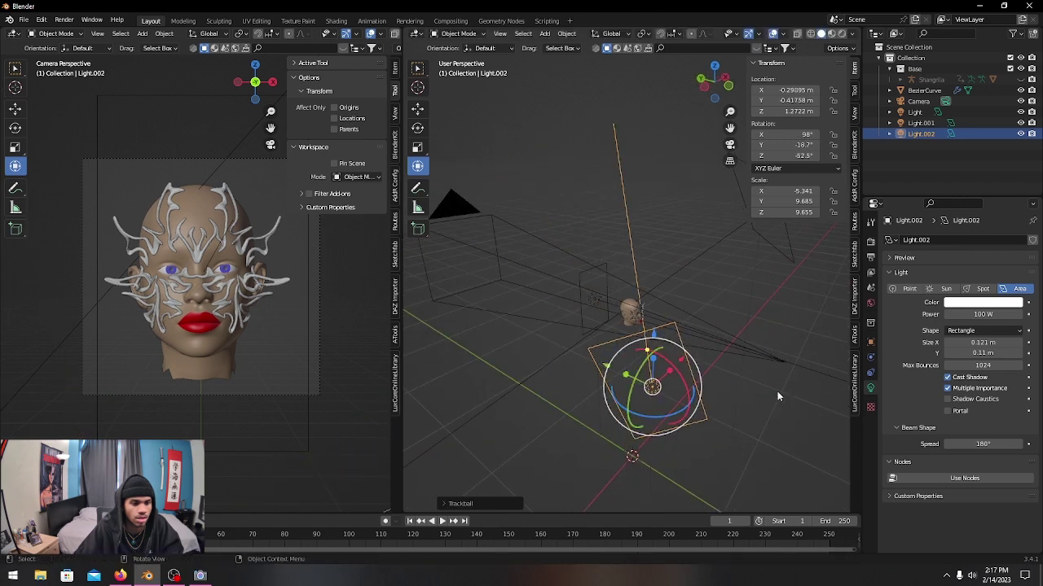
pyautogui.moveTo(777, 391); pyautogui.dragTo(696, 379, button='middle')
pyautogui.moveTo(575, 359); pyautogui.dragTo(554, 348)
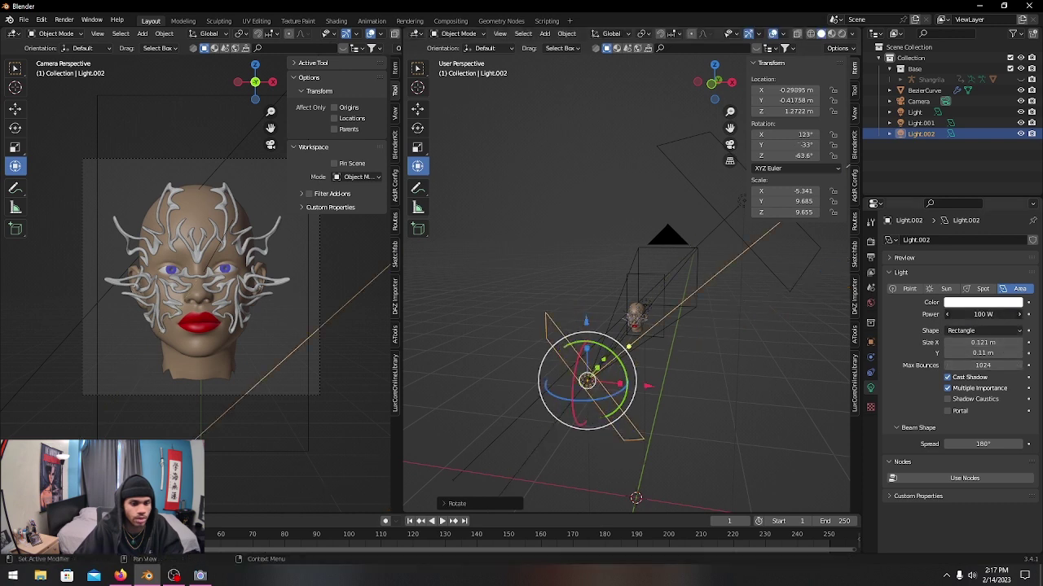
# Step: Set the mirrored fill light's power to 25 W
pyautogui.click(967, 314)
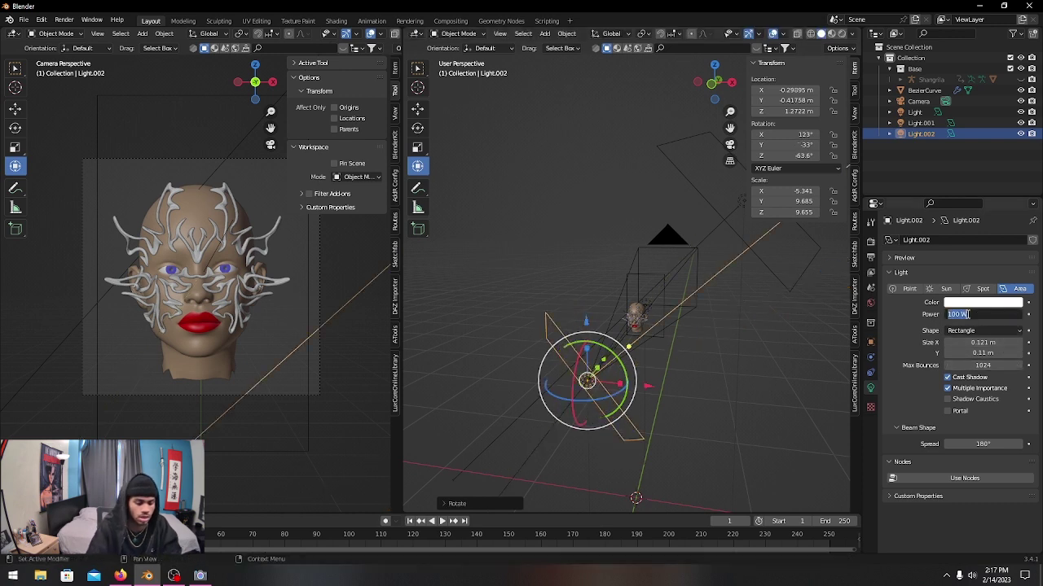
pyautogui.write('20')
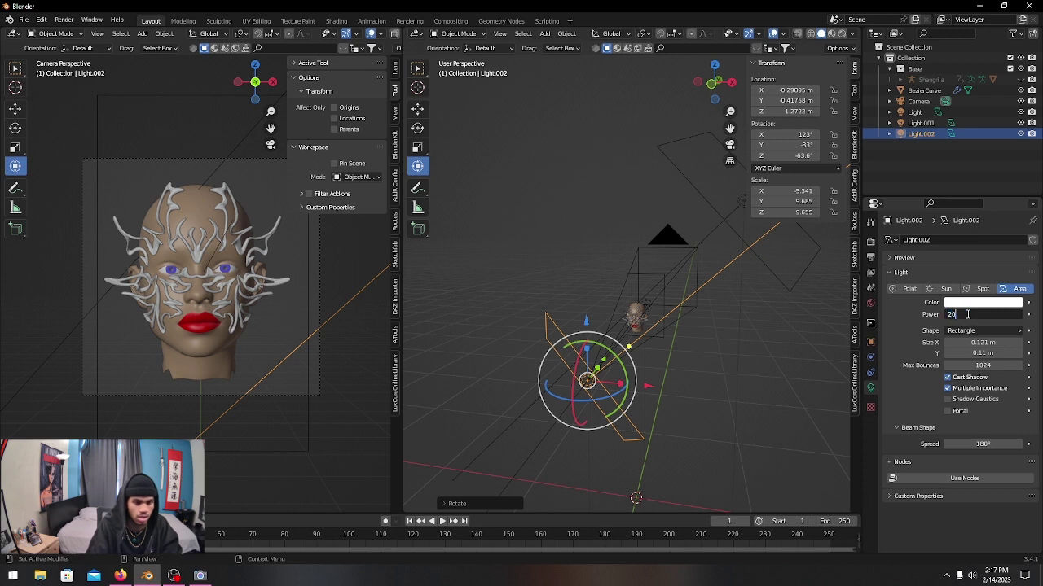
pyautogui.write('2')
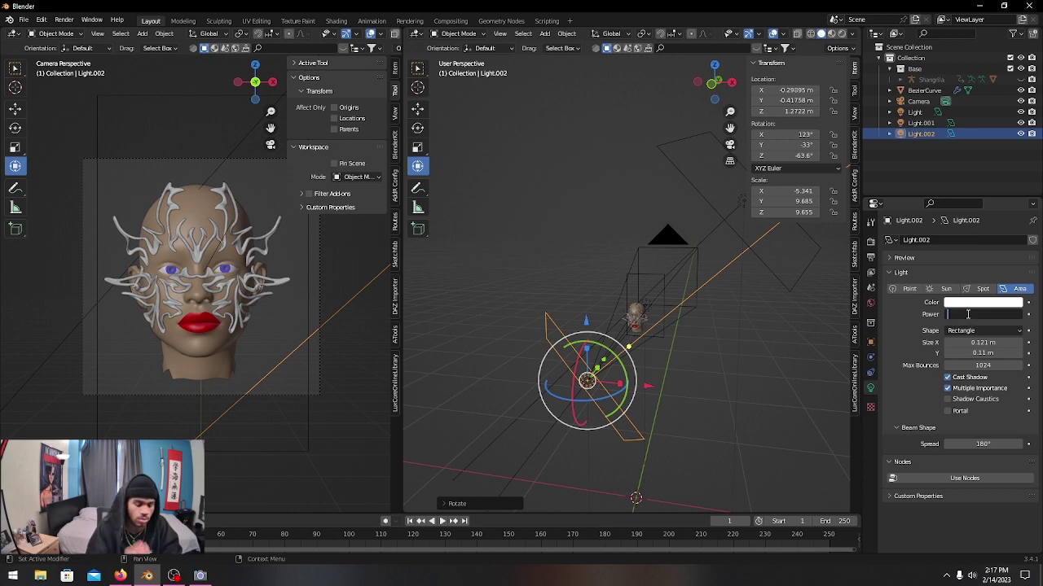
pyautogui.write('5')
pyautogui.press('Return')
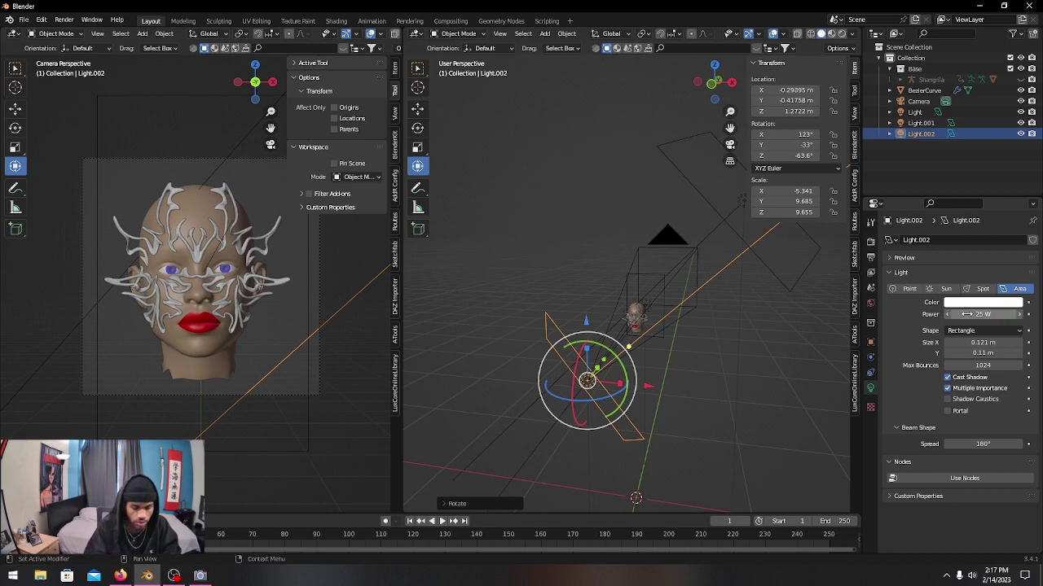
# Step: Widen the camera viewport and preview the lit head in rendered shading
pyautogui.moveTo(399, 266); pyautogui.dragTo(514, 244)
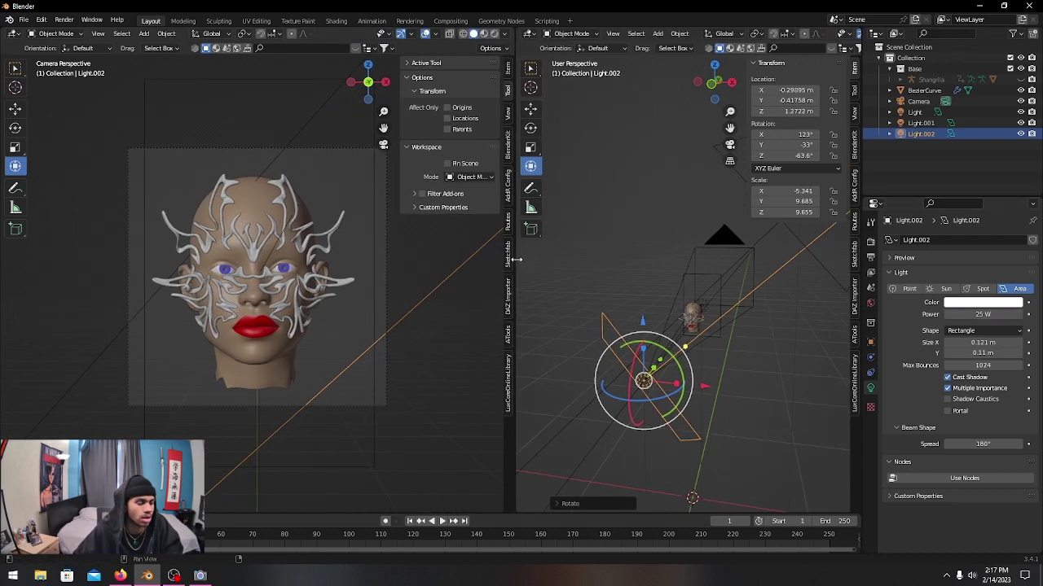
pyautogui.click(496, 34)
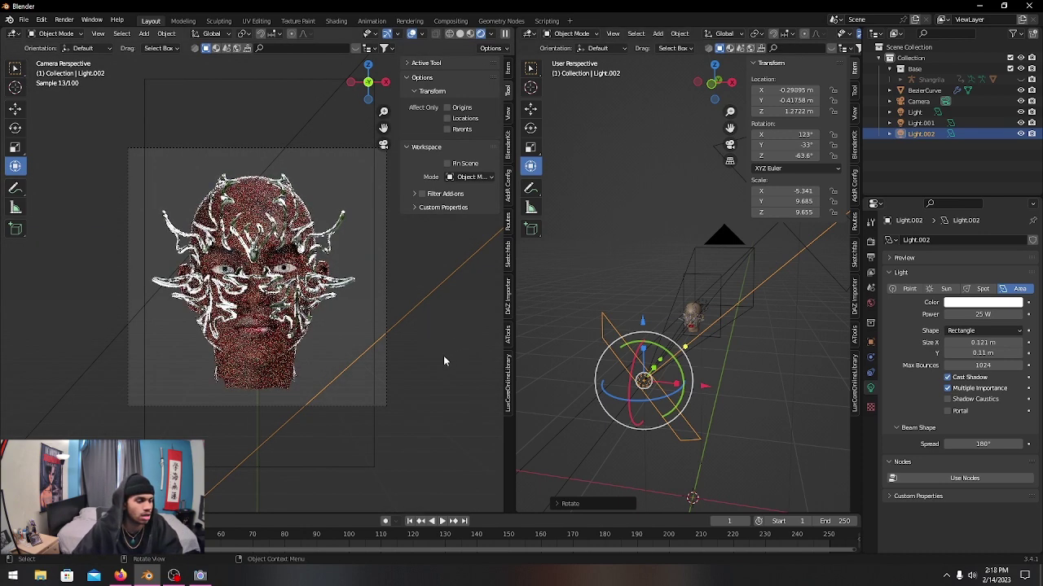
pyautogui.scroll(1, 423, 355)
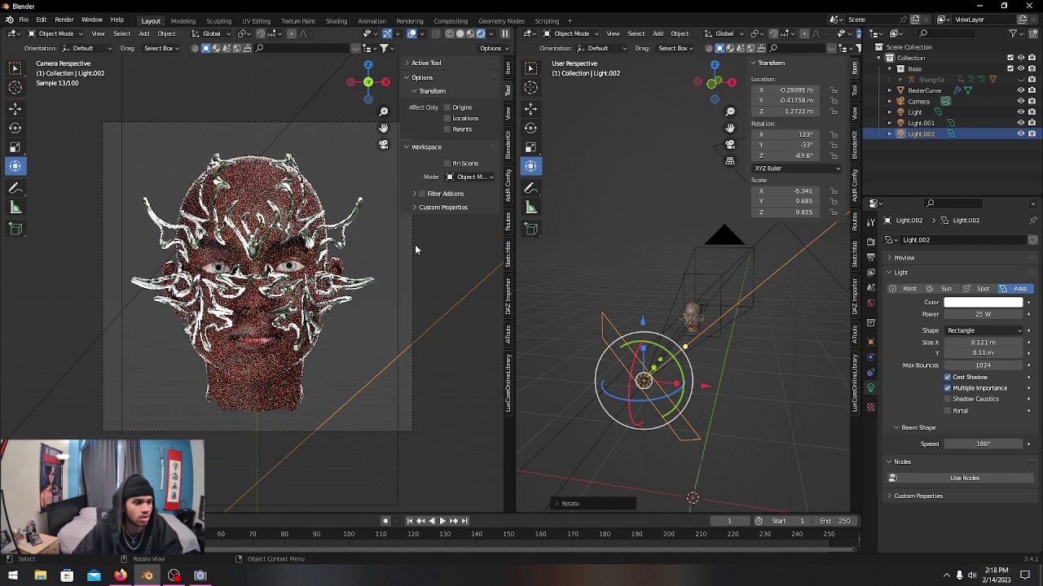
# Step: Return the camera view to solid shading and set the second world Background node's colour to black in the Shader Editor
pyautogui.click(531, 35)
pyautogui.click(461, 34)
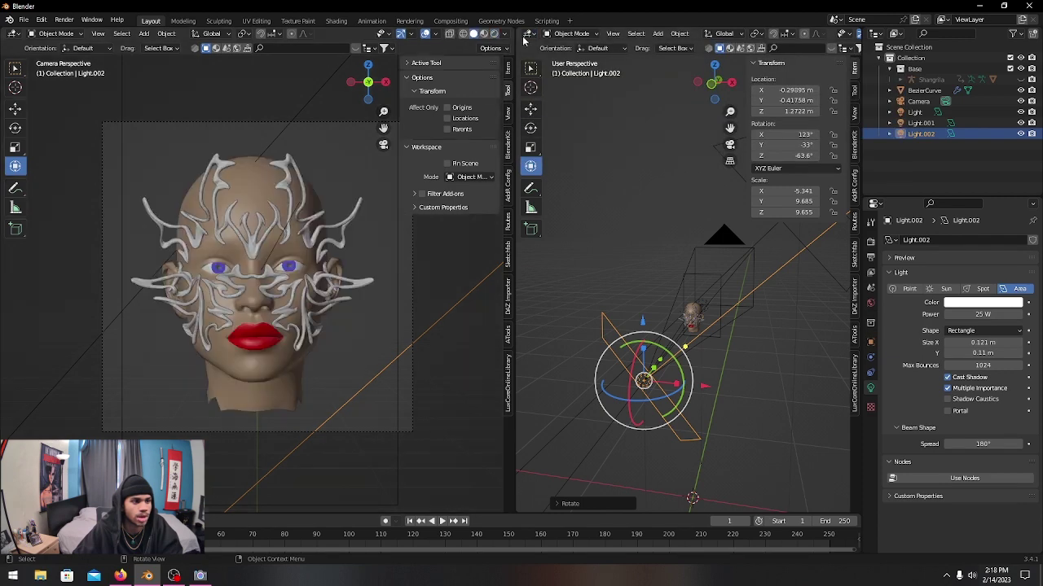
pyautogui.click(531, 34)
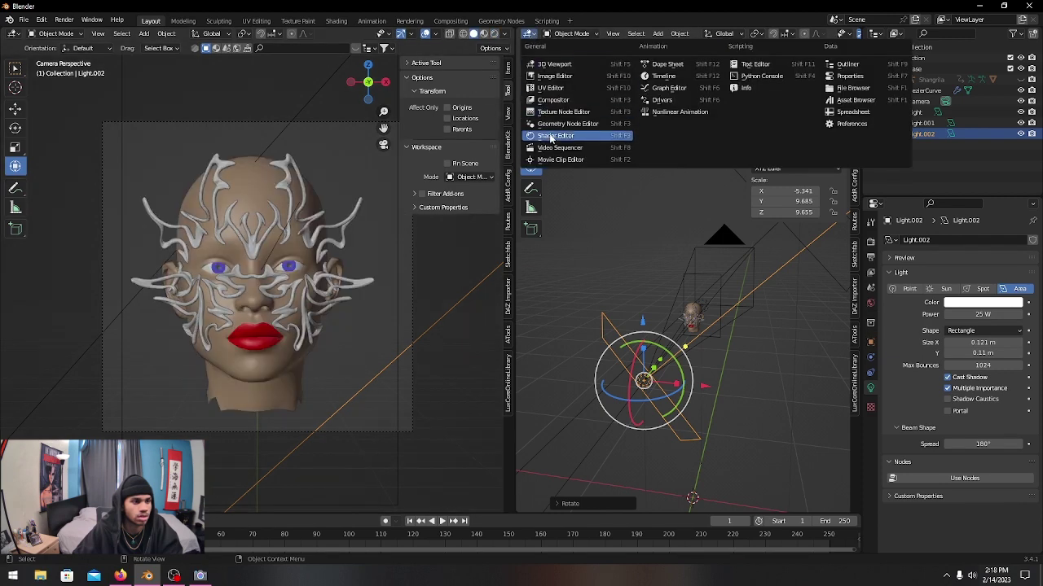
pyautogui.click(550, 135)
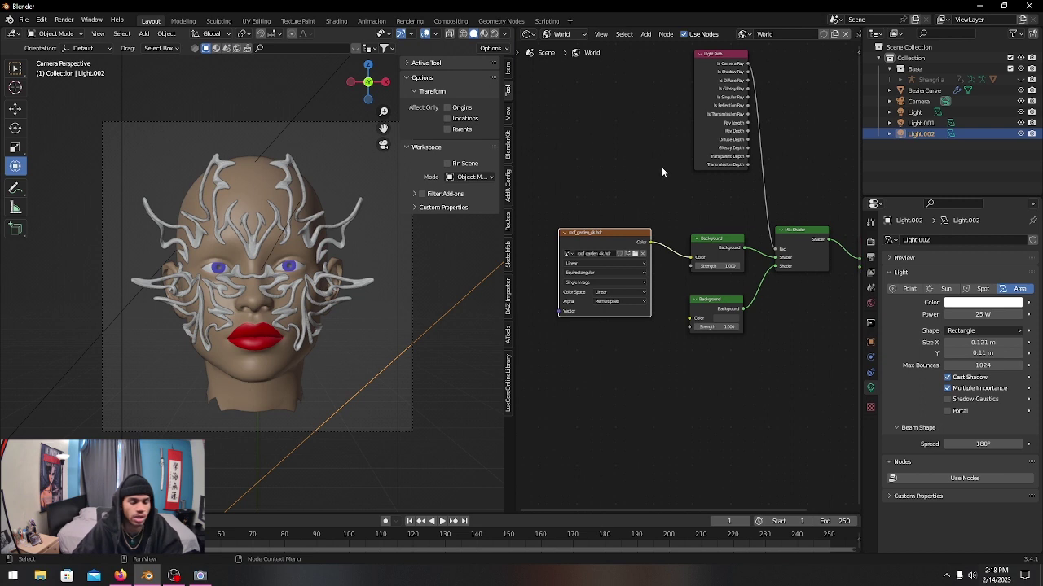
pyautogui.click(733, 319)
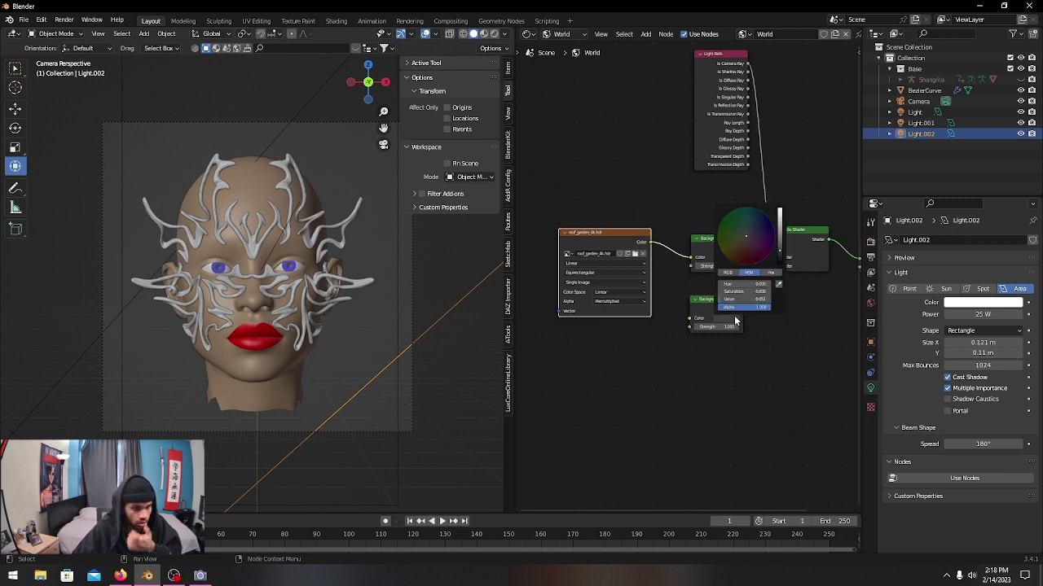
pyautogui.moveTo(780, 254); pyautogui.dragTo(786, 277)
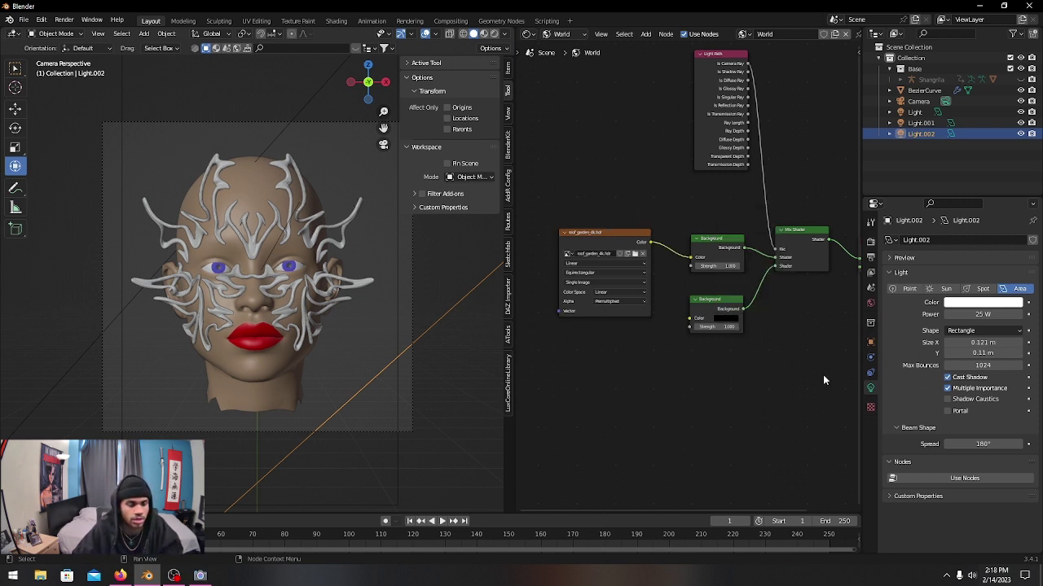
# Step: Change the Shader Editor back to a 3D viewport and show the camera view in rendered shading
pyautogui.click(530, 33)
pyautogui.click(554, 66)
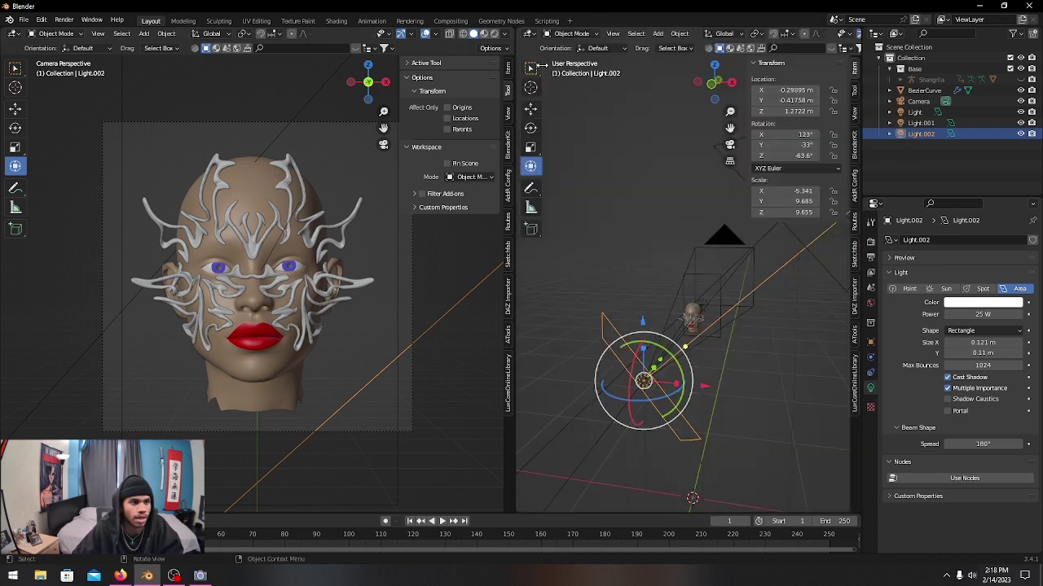
pyautogui.click(494, 34)
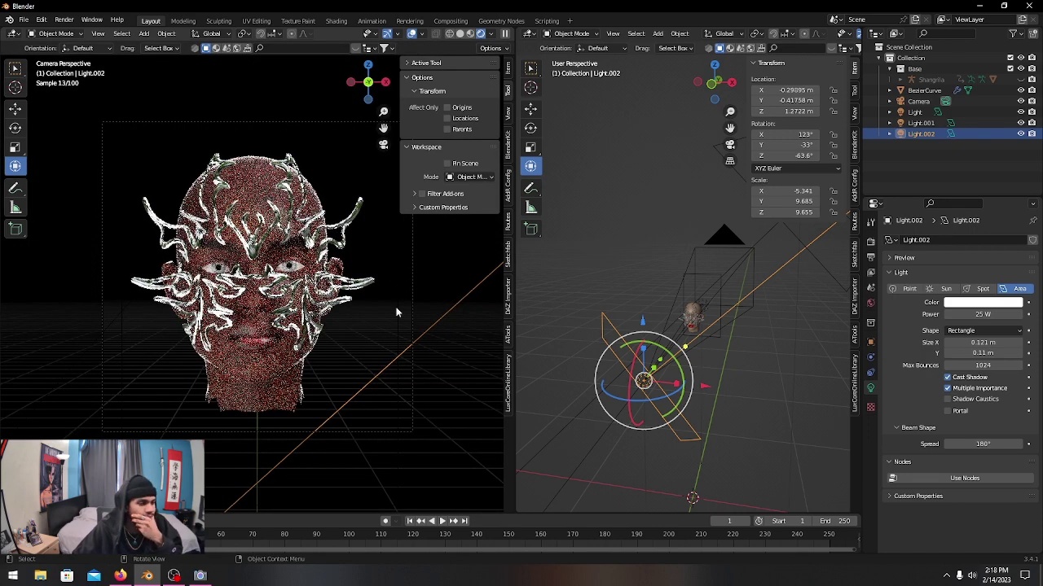
pyautogui.scroll(1, 397, 325)
pyautogui.scroll(-1, 606, 325)
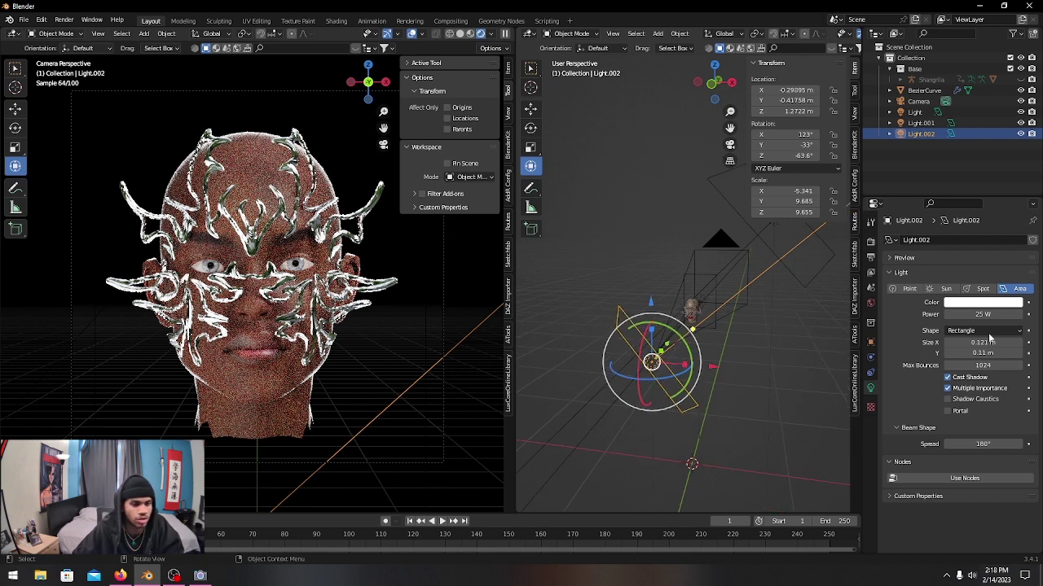
# Step: Hide the mirrored fill light to compare the lighting, and delete it from the scene
pyautogui.click(1020, 134)
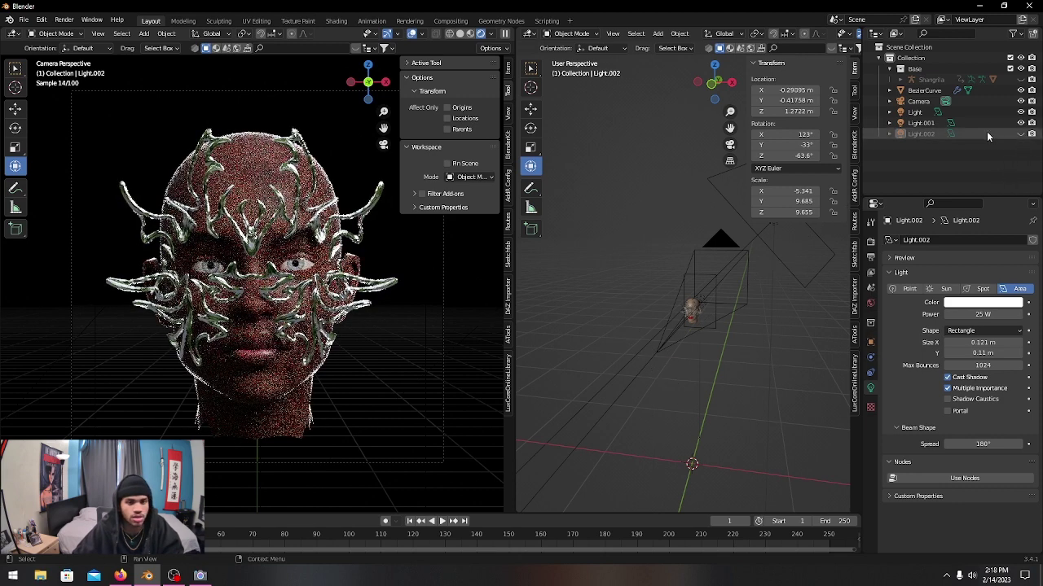
pyautogui.click(950, 134)
pyautogui.press('x')
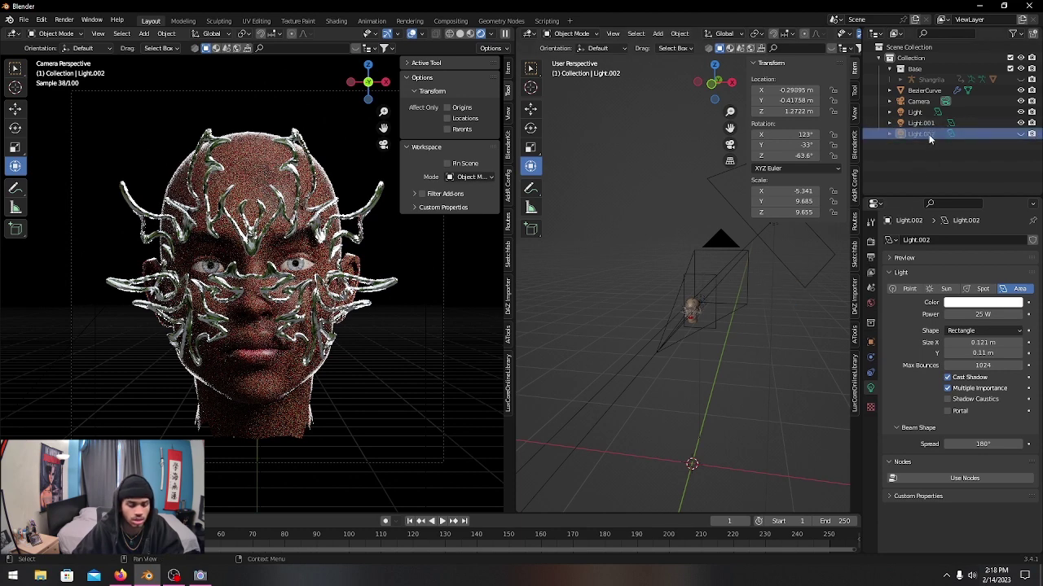
pyautogui.press('x')
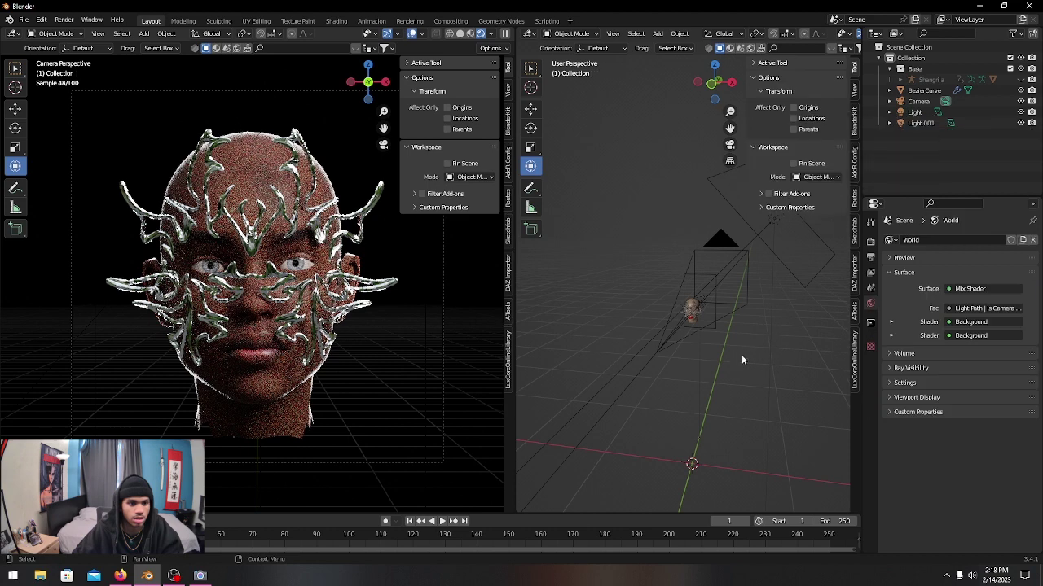
# Step: Return the camera view to solid shading and open the Compositing workspace with Use Nodes enabled
pyautogui.moveTo(722, 354); pyautogui.dragTo(725, 354, button='middle')
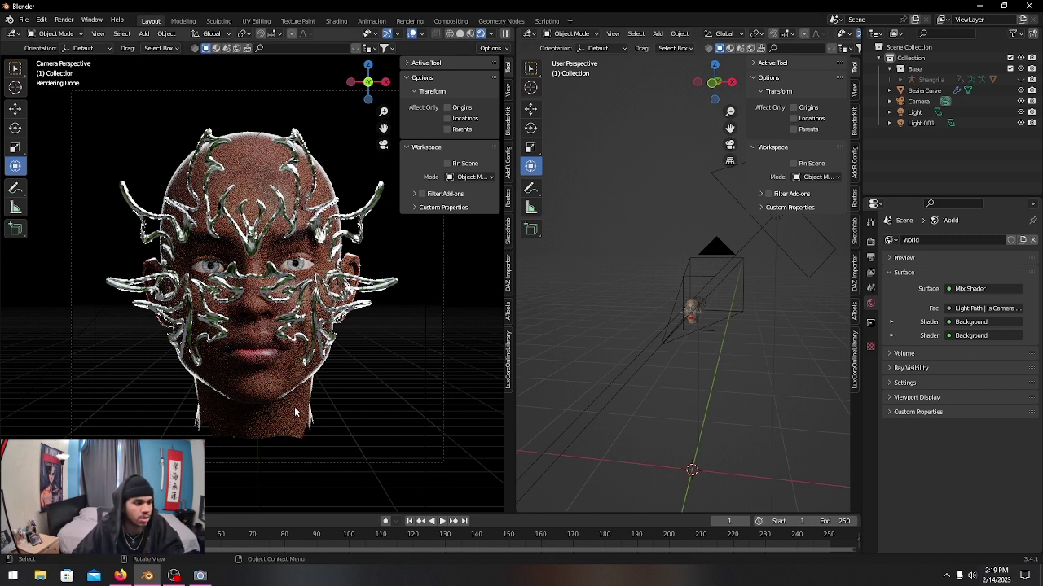
pyautogui.click(460, 34)
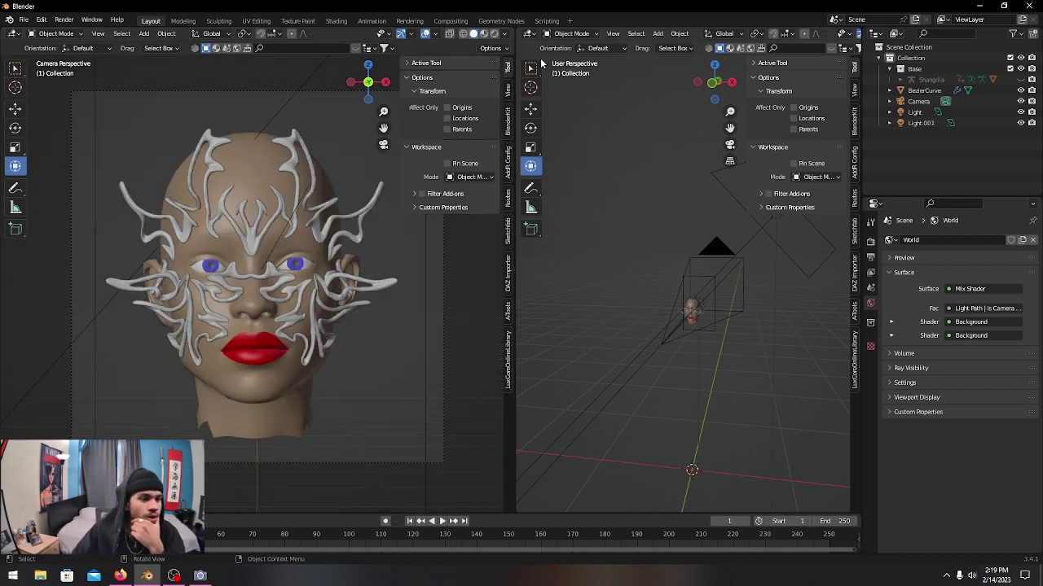
pyautogui.click(453, 21)
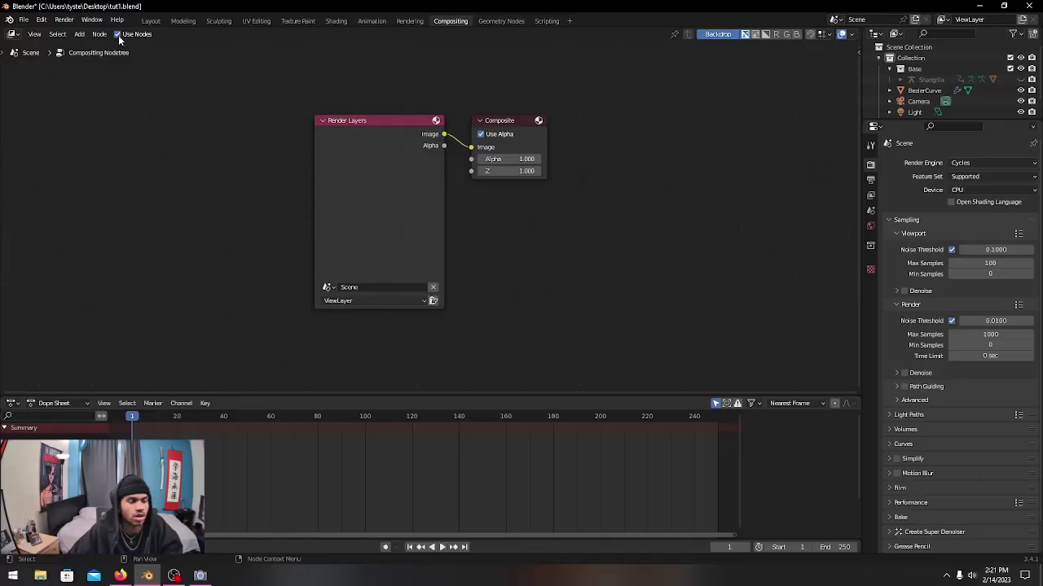
# Step: Spread the Composite and Render Layers nodes apart to make room for effect nodes between them
pyautogui.scroll(1, 482, 211)
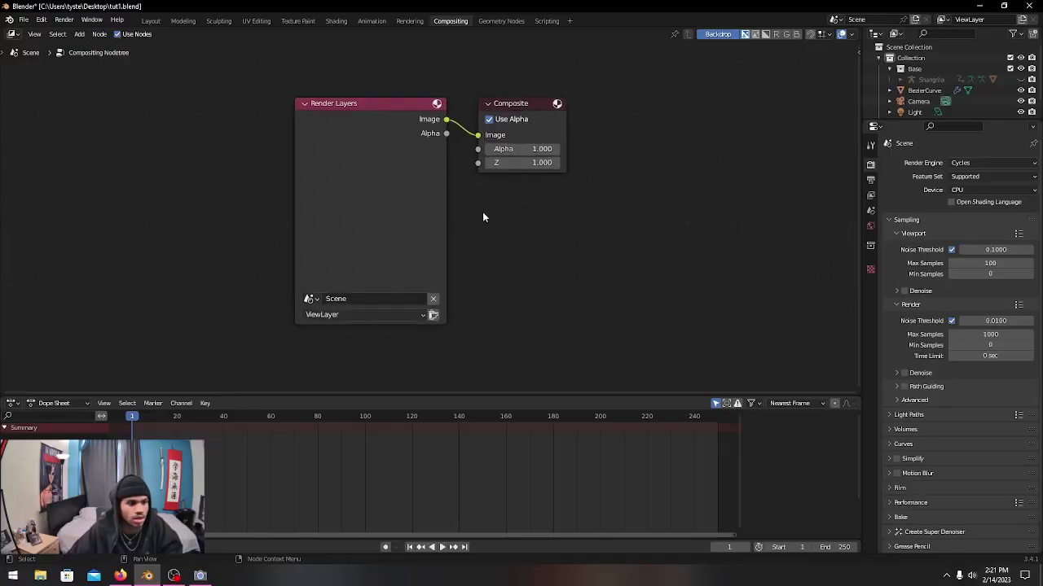
pyautogui.moveTo(525, 102); pyautogui.dragTo(777, 97)
pyautogui.scroll(1, 691, 277)
pyautogui.scroll(-1, 690, 279)
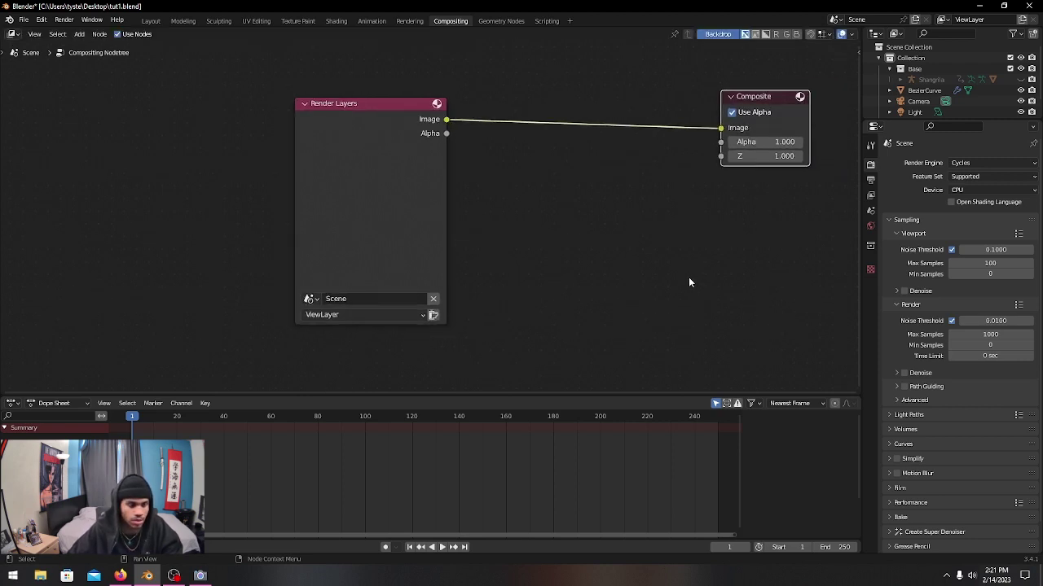
pyautogui.moveTo(688, 277); pyautogui.dragTo(661, 277, button='middle')
pyautogui.moveTo(337, 104); pyautogui.dragTo(277, 105)
pyautogui.click(591, 243)
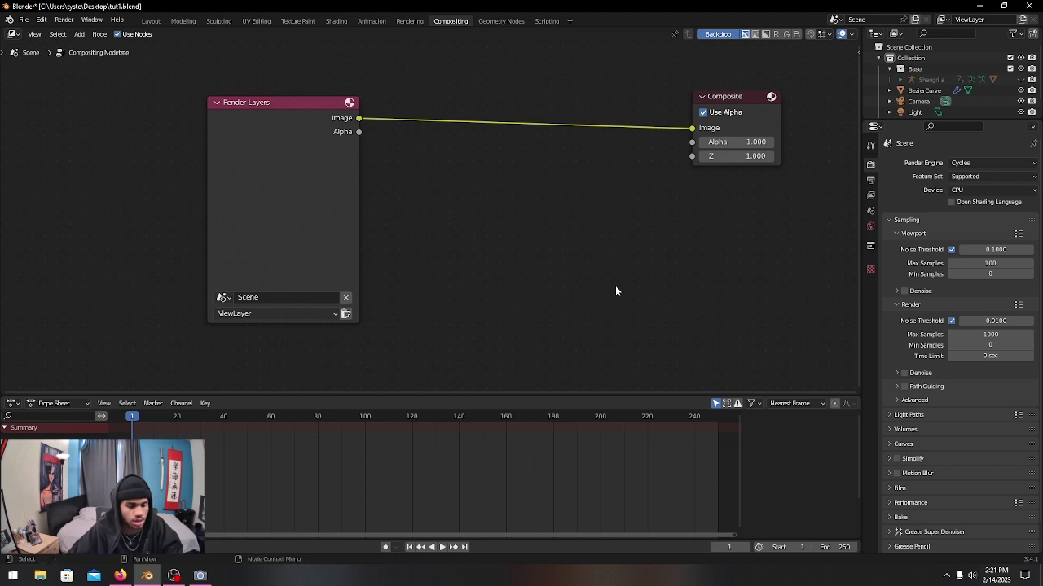
# Step: Insert a Glare node on the link between the Render Layers and Composite nodes
pyautogui.hotkey('shift', 'a')
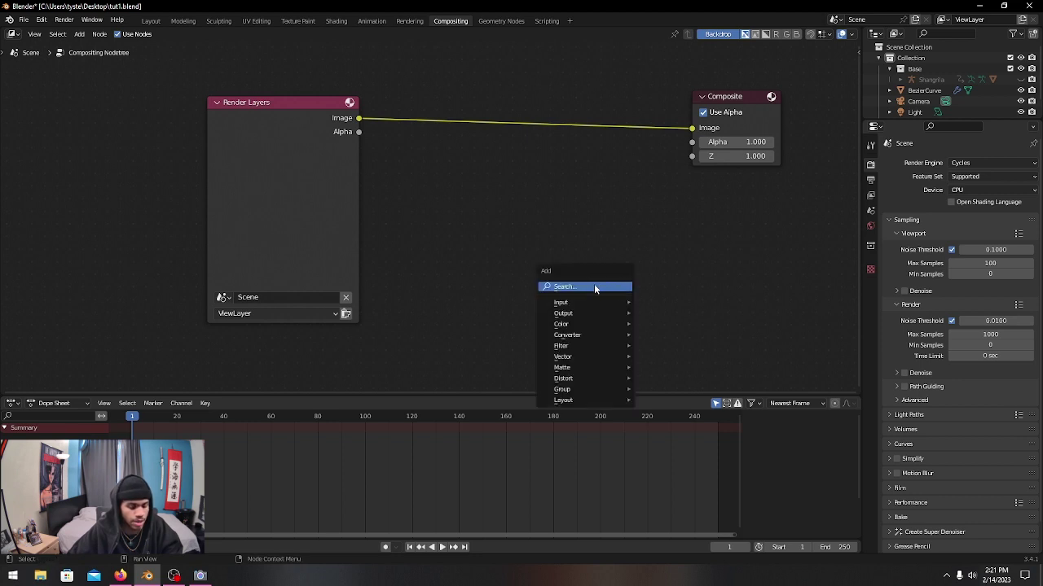
pyautogui.click(594, 287)
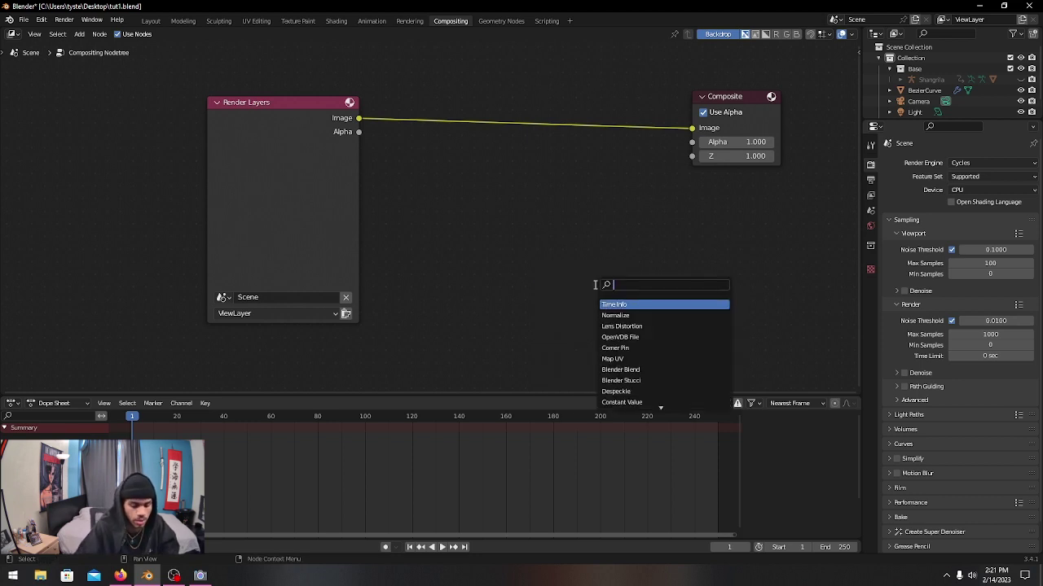
pyautogui.write('glare')
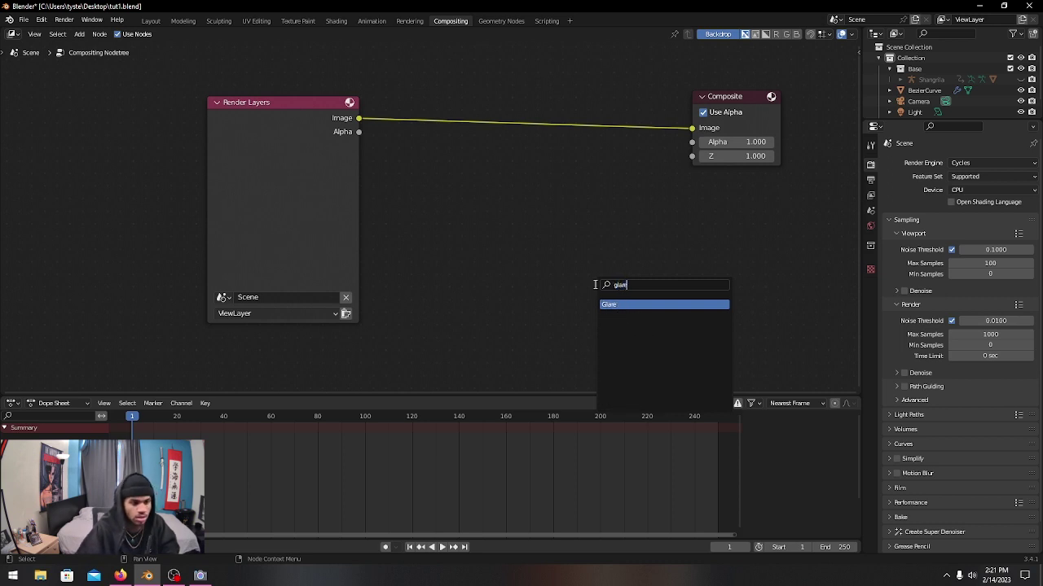
pyautogui.press('Return')
pyautogui.click(549, 96)
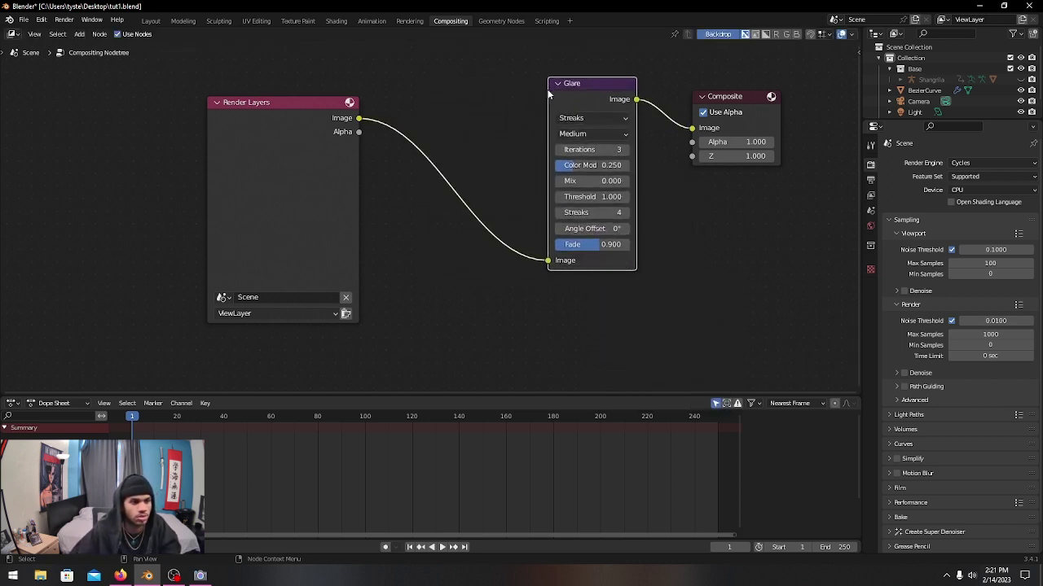
pyautogui.scroll(-2, 707, 271)
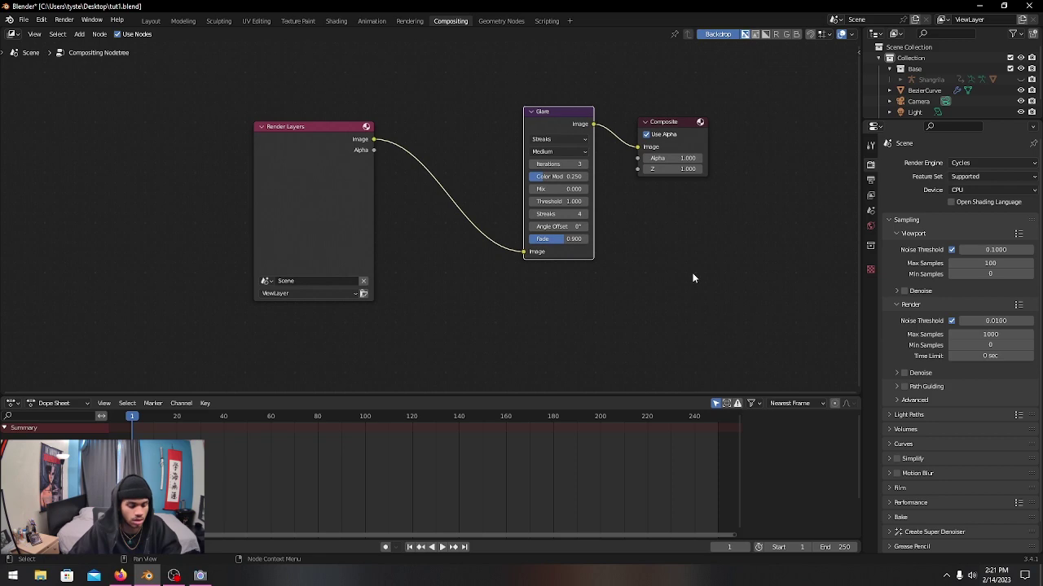
pyautogui.hotkey('shift', 'a')
pyautogui.click(693, 273)
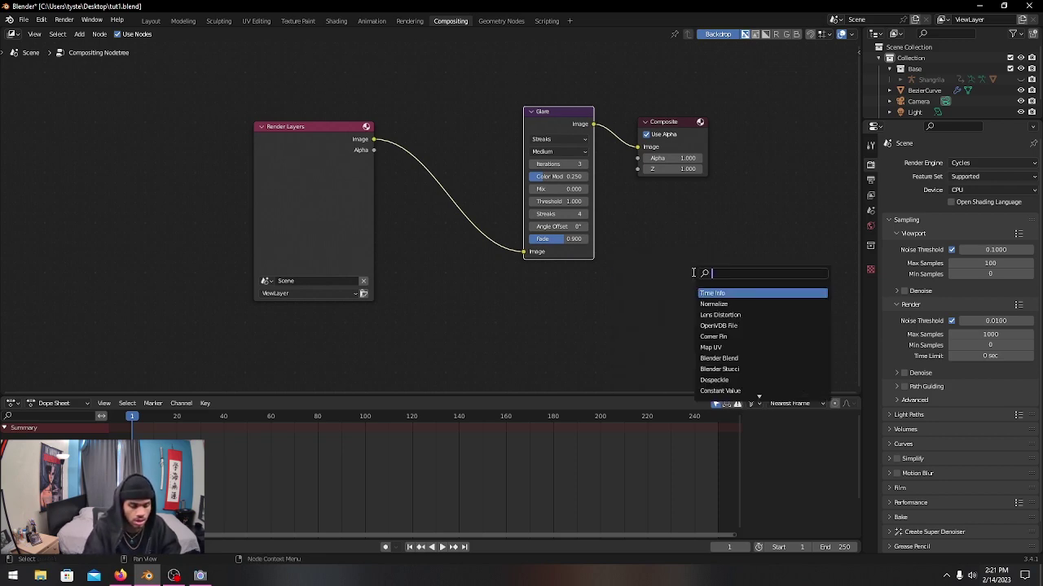
pyautogui.write('sta')
pyautogui.press('BackSpace')
pyautogui.press('BackSpace')
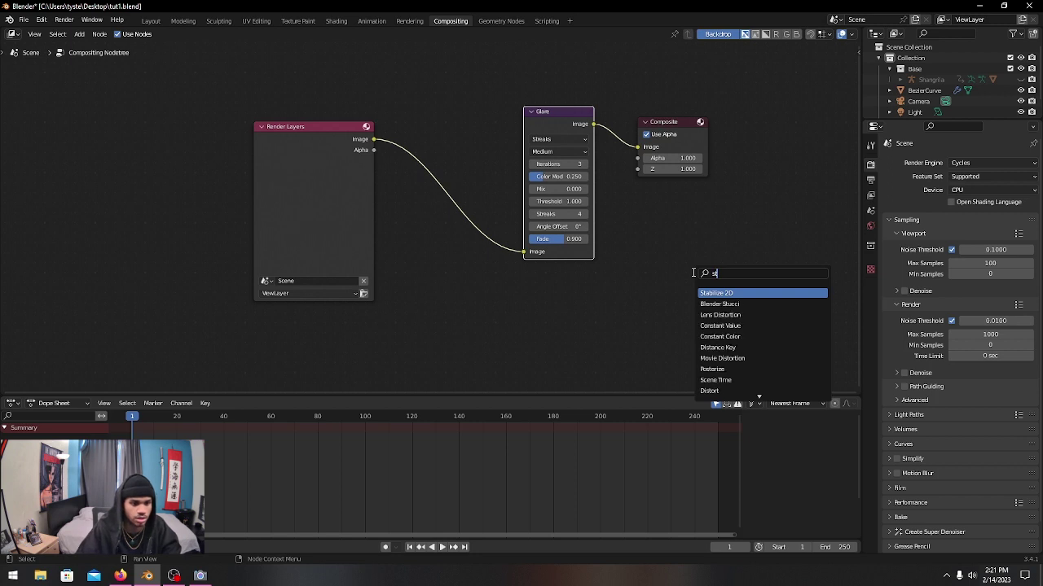
pyautogui.write('at')
pyautogui.press('Return')
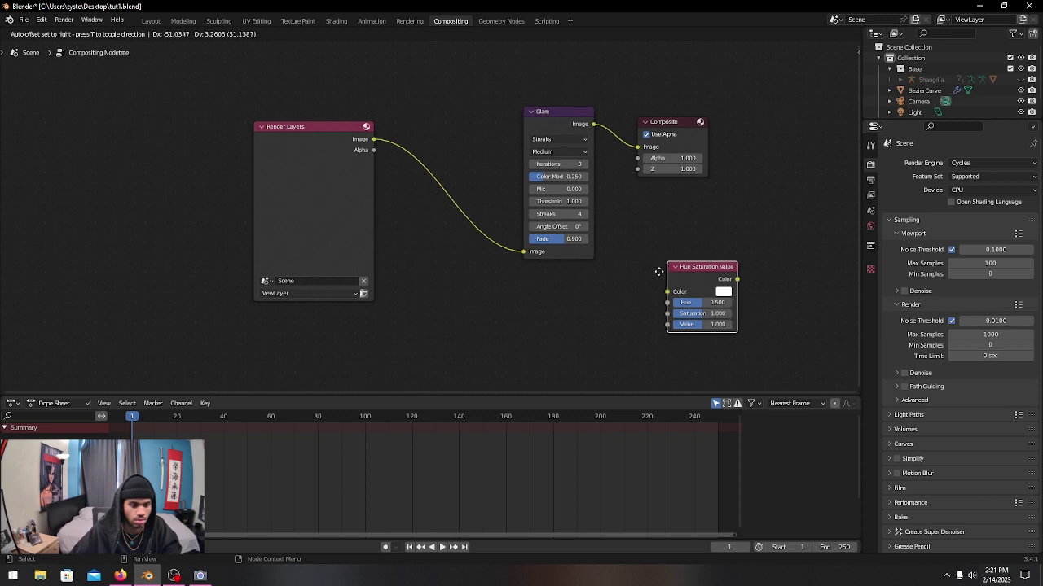
pyautogui.click(405, 158)
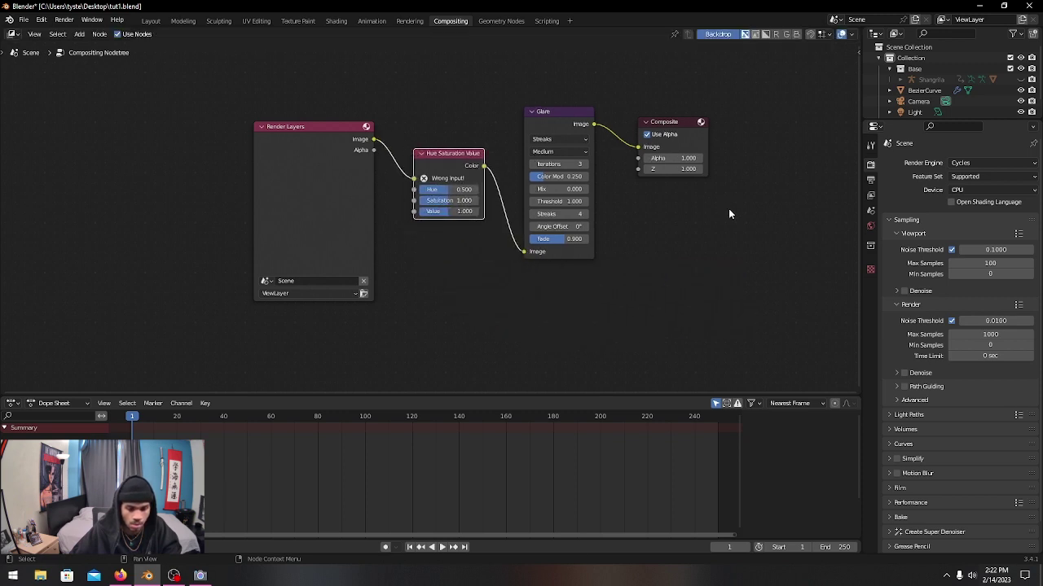
pyautogui.hotkey('ctrl', 'x')
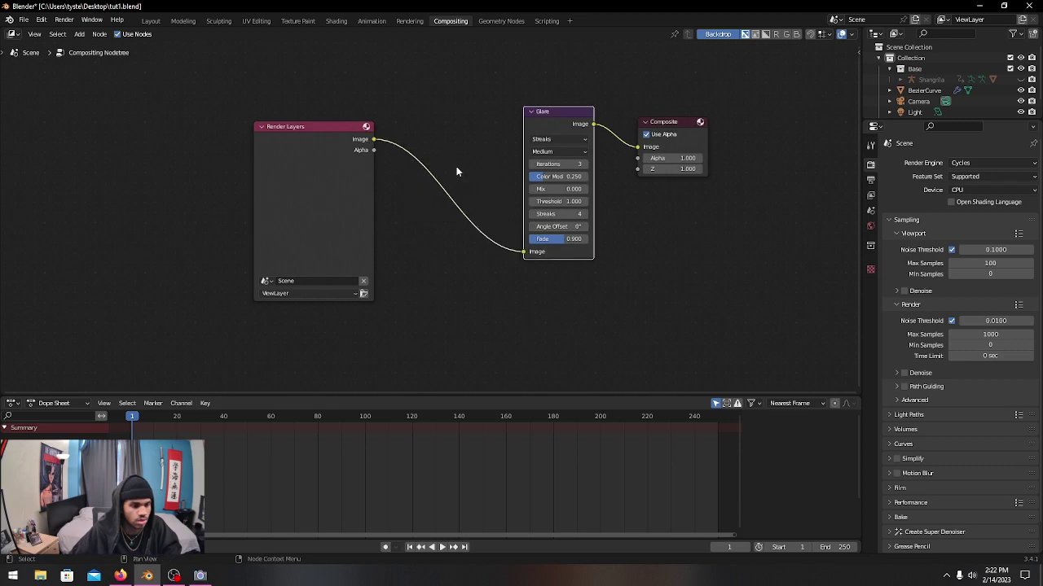
# Step: Insert the compositor's Hue Saturation Value node with an Image input between the Render Layers and Glare nodes
pyautogui.hotkey('shift', 'a')
pyautogui.click(668, 270)
pyautogui.write('sat')
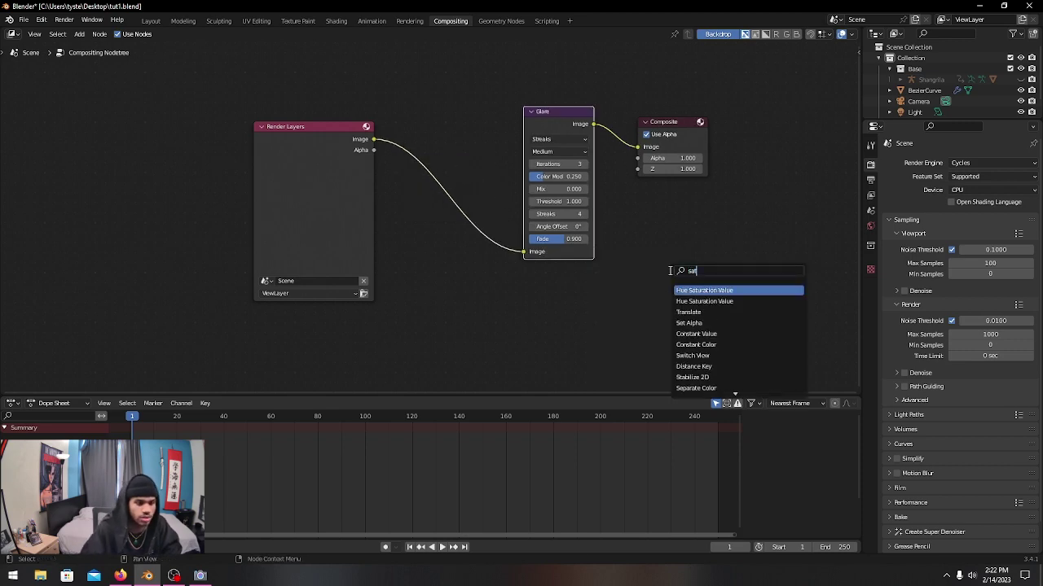
pyautogui.click(723, 302)
pyautogui.click(447, 193)
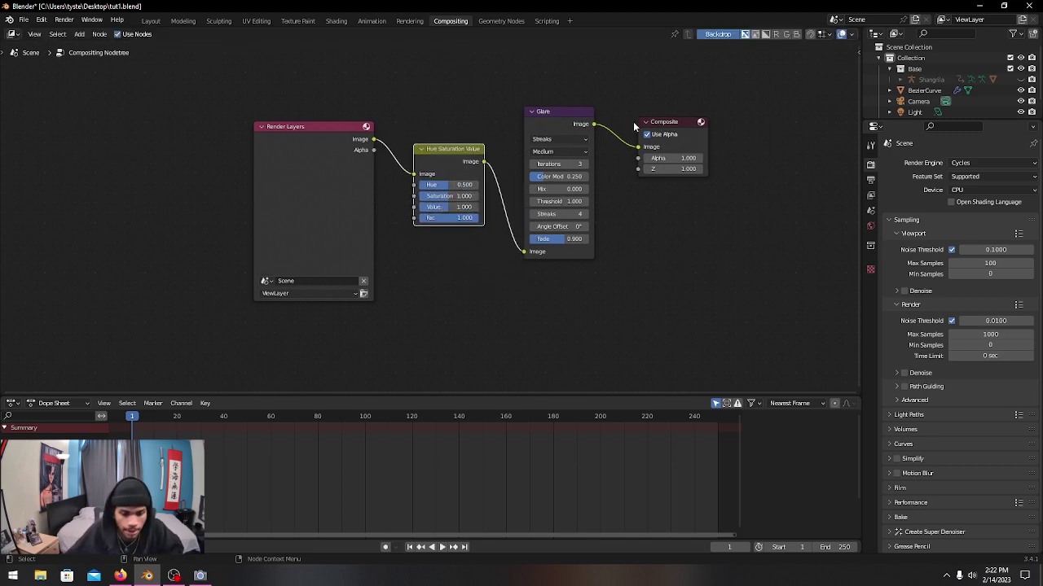
# Step: Insert a Lens Distortion node between the Hue Saturation Value and Glare nodes
pyautogui.hotkey('shift', 'a')
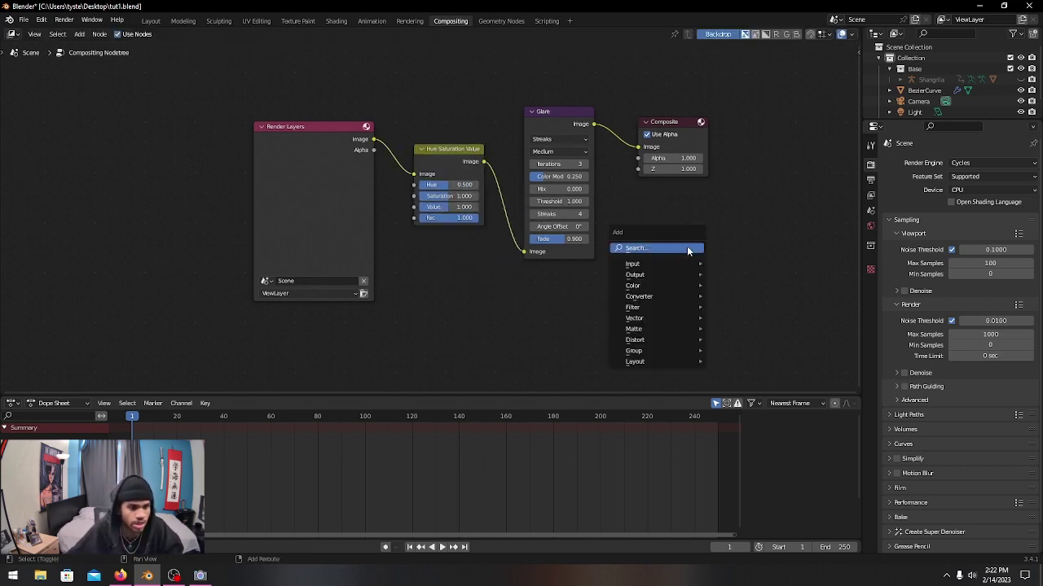
pyautogui.click(688, 244)
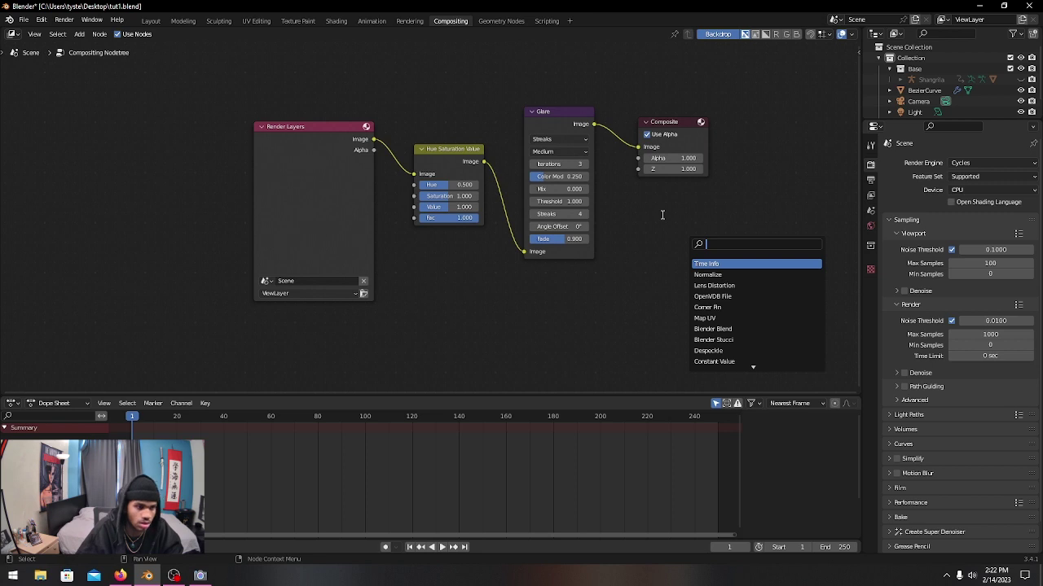
pyautogui.write('l')
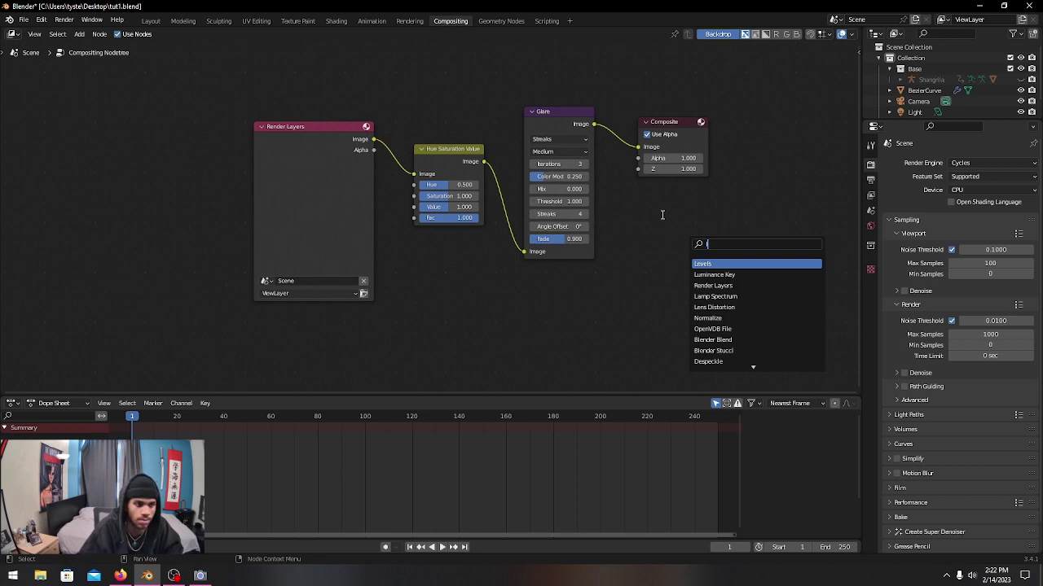
pyautogui.press('BackSpace')
pyautogui.write('len')
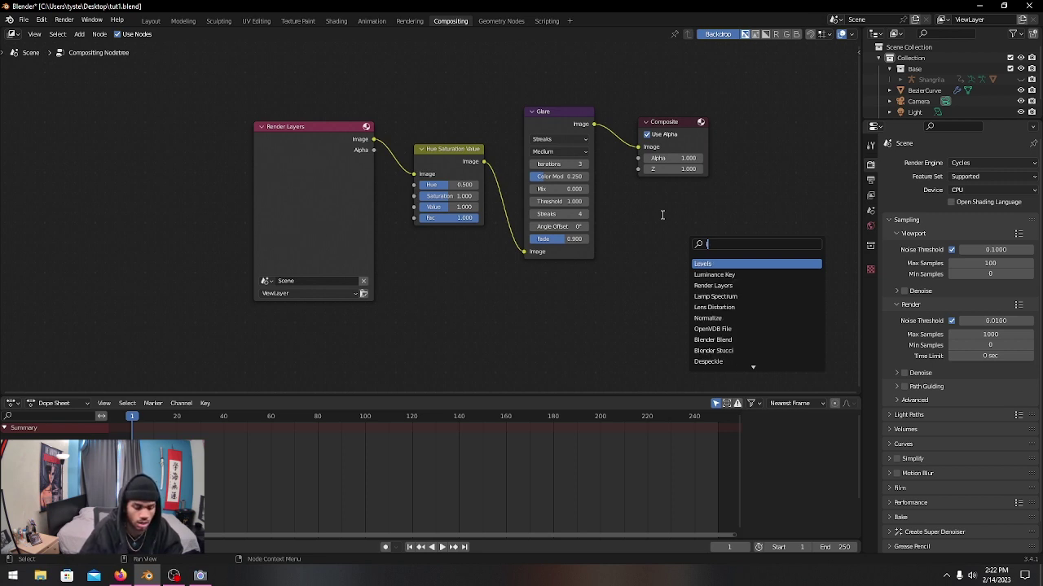
pyautogui.press('Return')
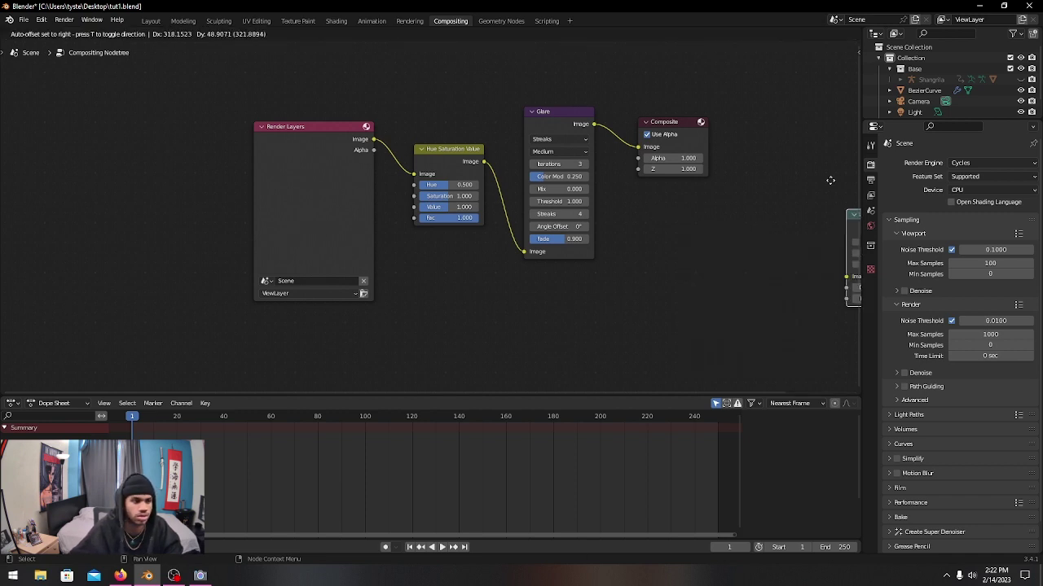
pyautogui.click(575, 187)
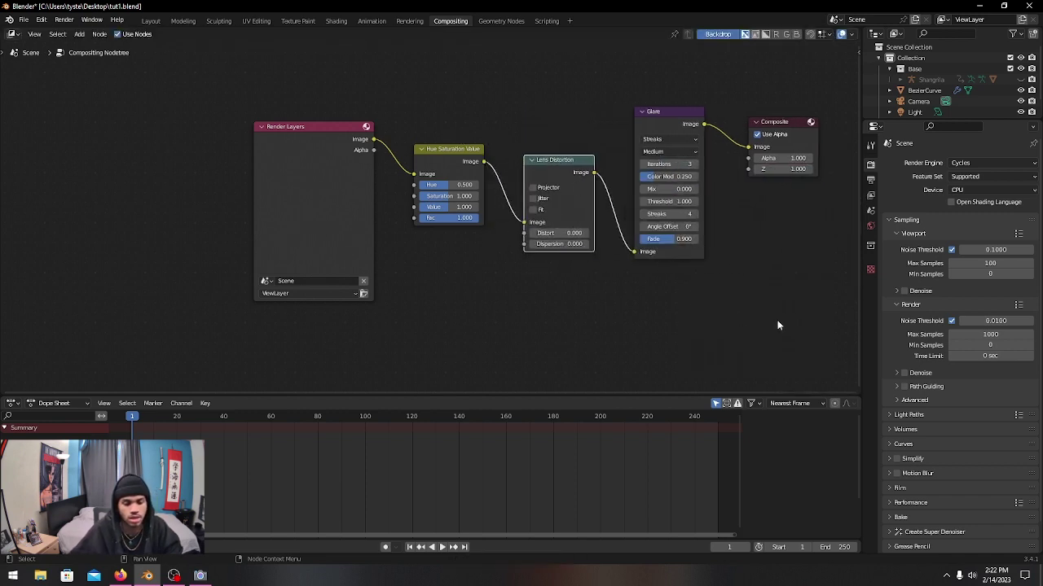
# Step: Set the Lens Distortion node's Dispersion to 0.02 and the Hue Saturation Value node's Saturation to 1.1
pyautogui.moveTo(767, 316); pyautogui.dragTo(736, 319, button='middle')
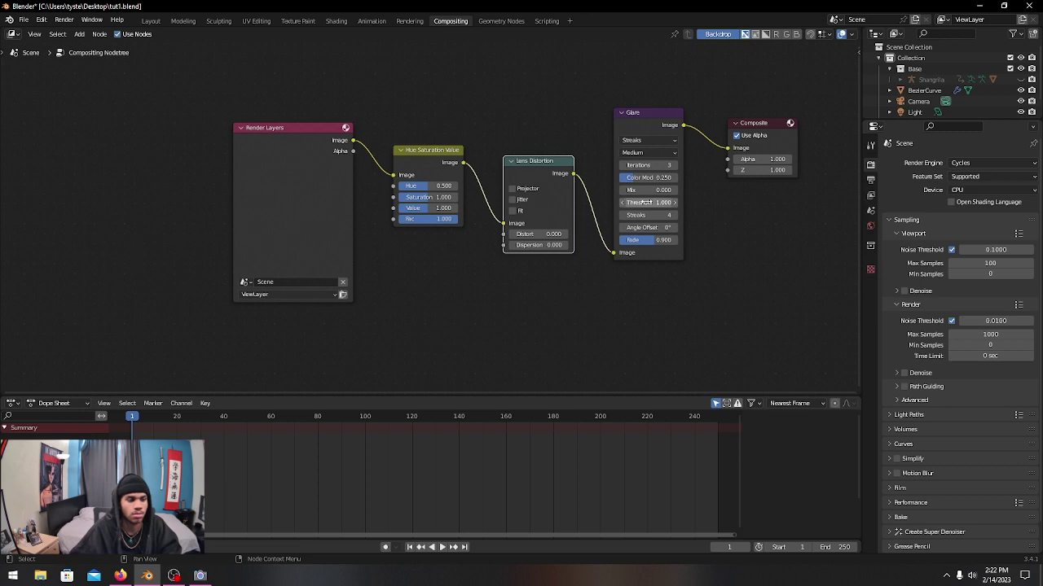
pyautogui.click(544, 245)
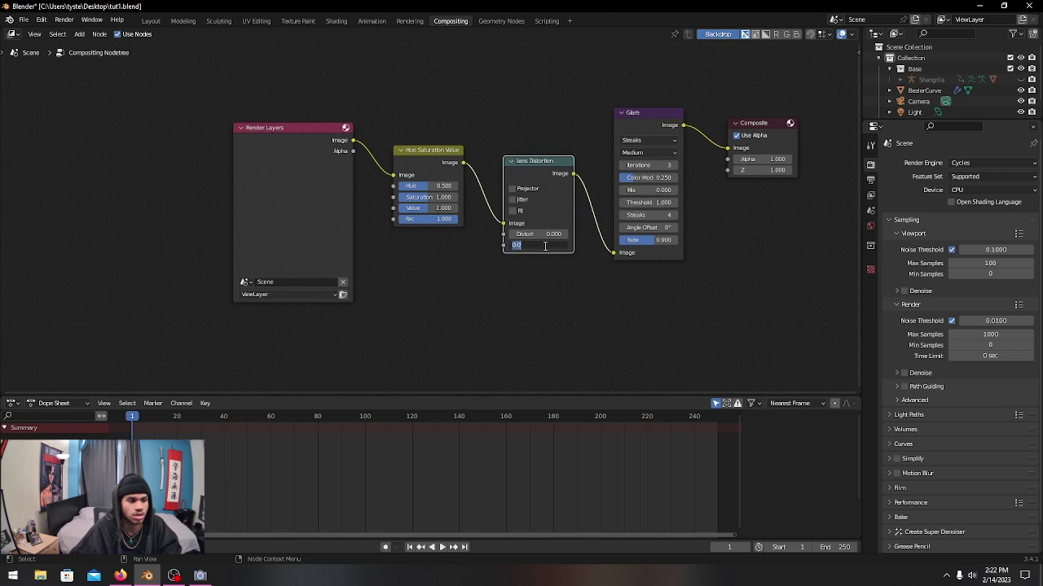
pyautogui.click(559, 258)
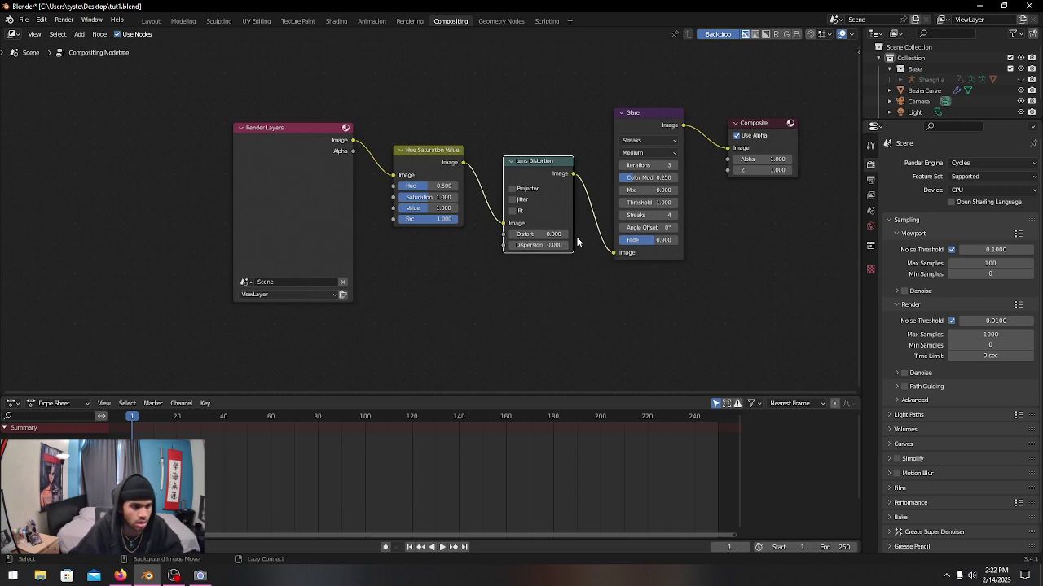
pyautogui.click(554, 245)
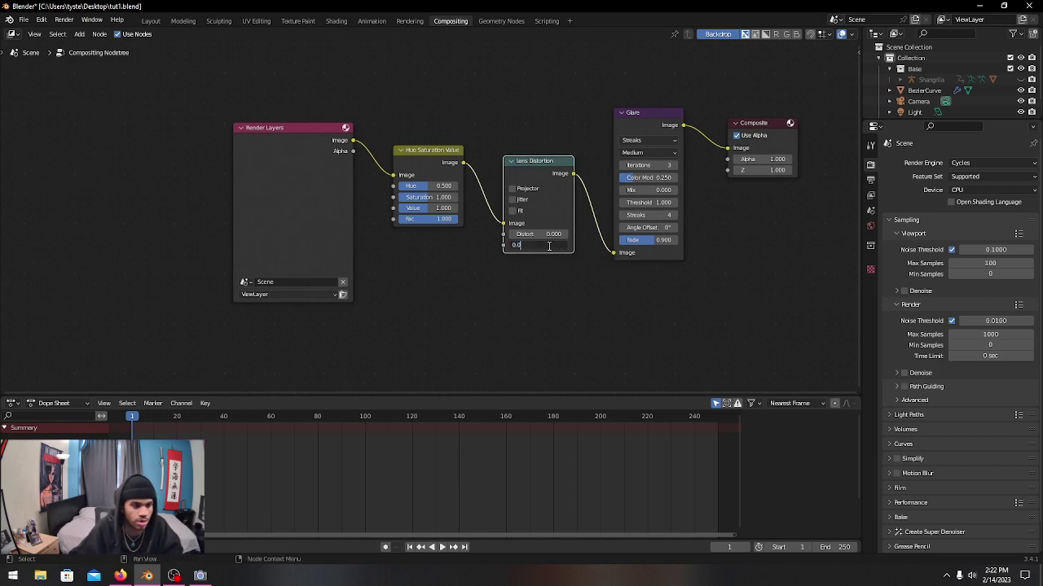
pyautogui.press('Return')
pyautogui.moveTo(554, 244); pyautogui.dragTo(578, 244)
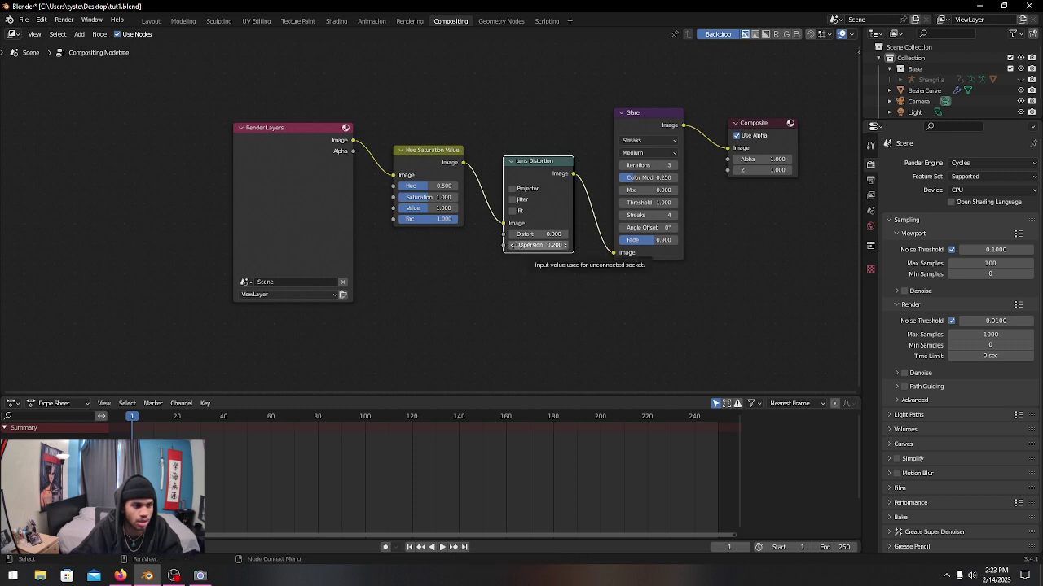
pyautogui.click(511, 246)
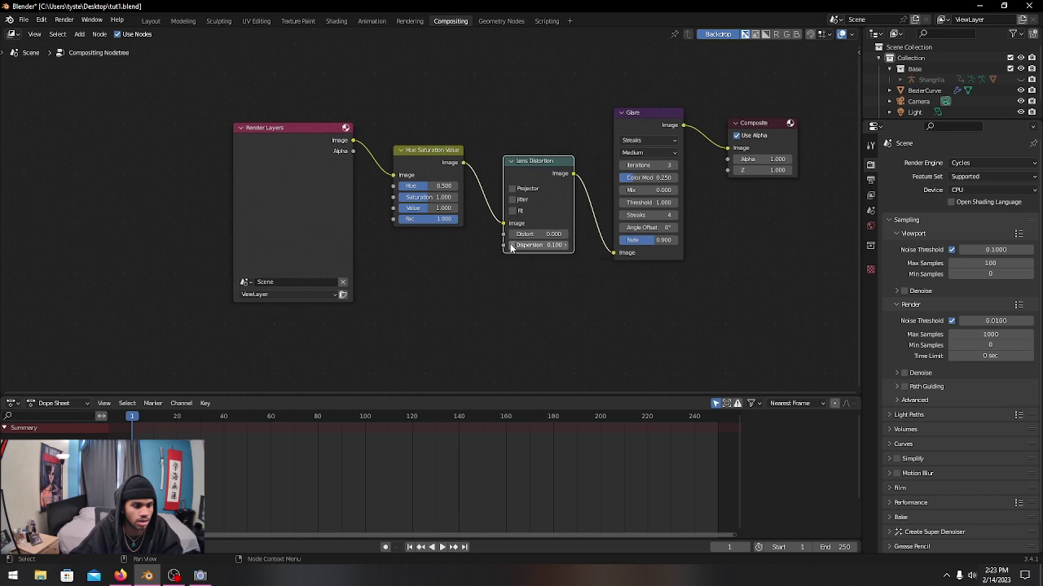
pyautogui.click(542, 244)
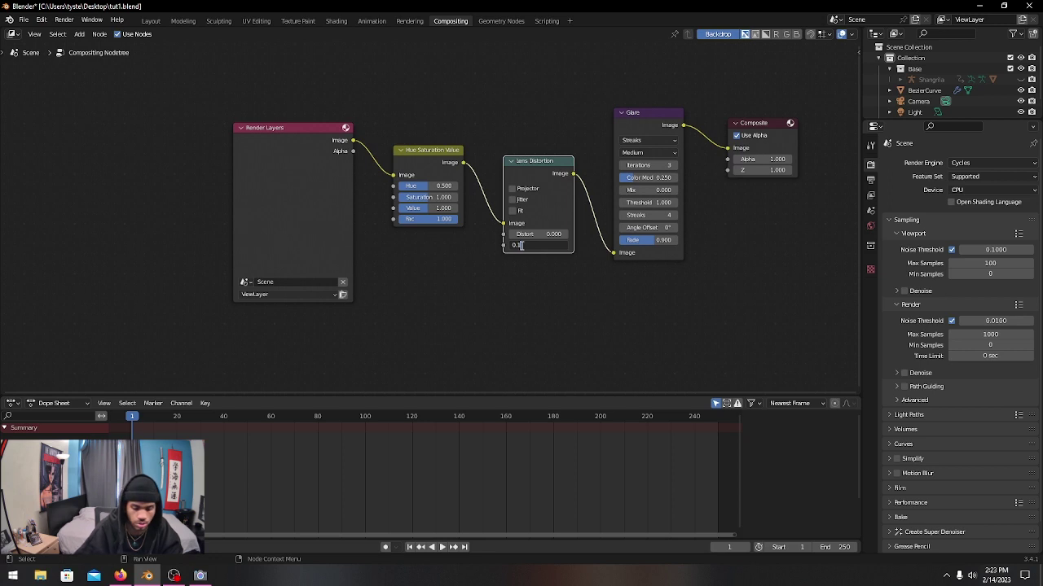
pyautogui.moveTo(518, 246); pyautogui.dragTo(522, 246)
pyautogui.write('2')
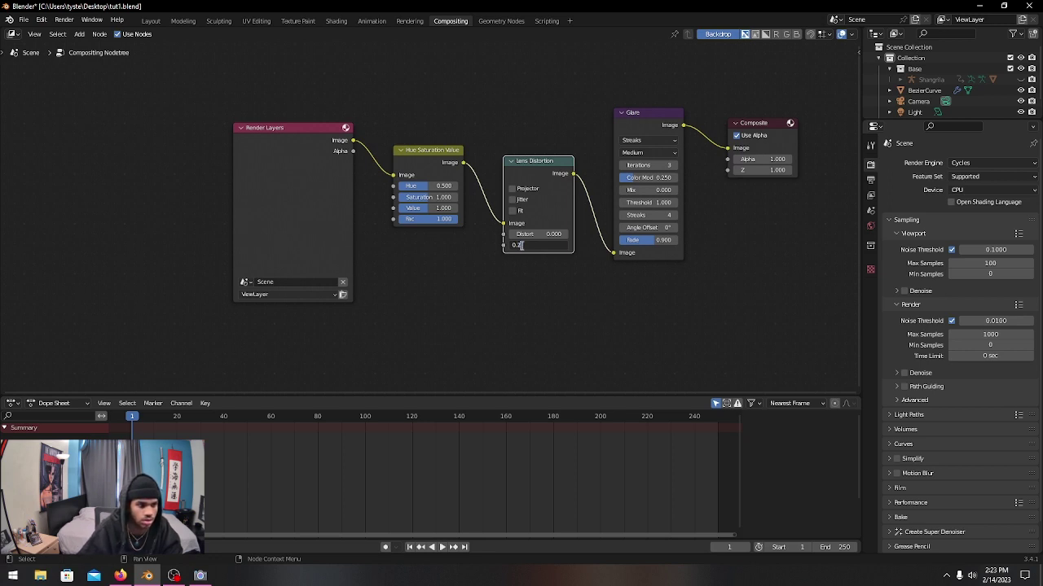
pyautogui.write('2')
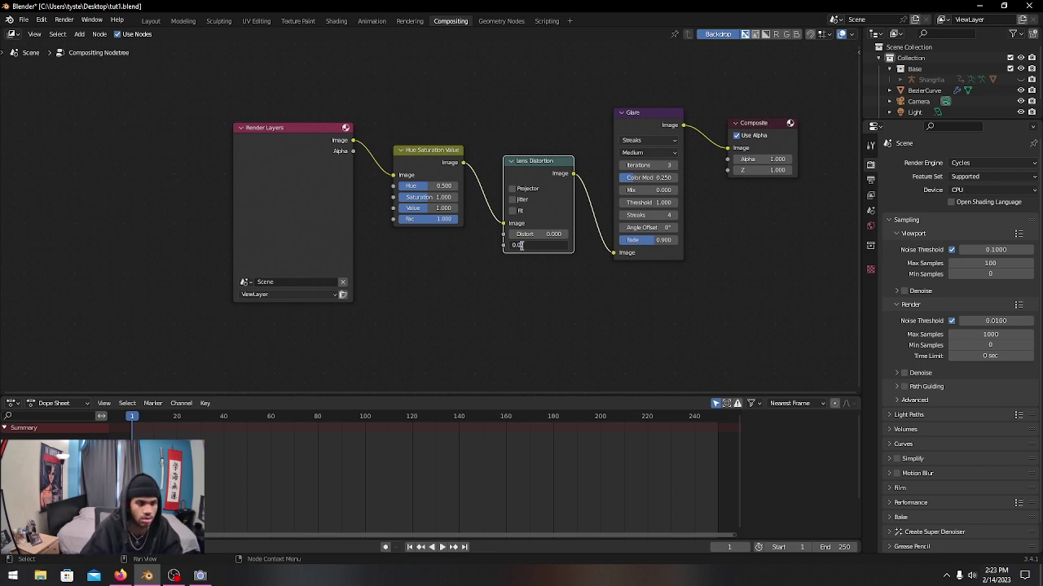
pyautogui.press('Return')
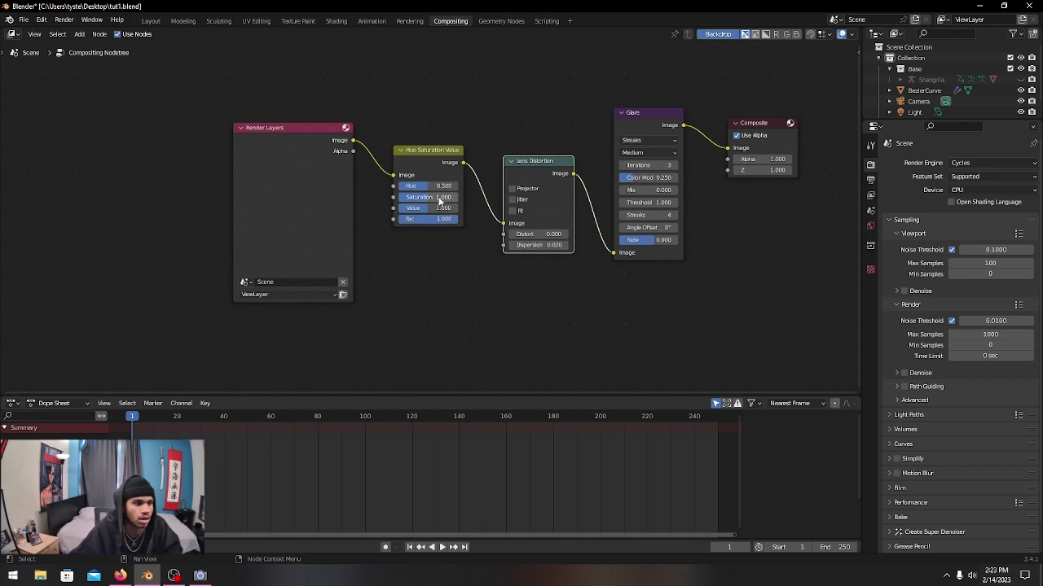
pyautogui.moveTo(440, 200); pyautogui.dragTo(443, 200)
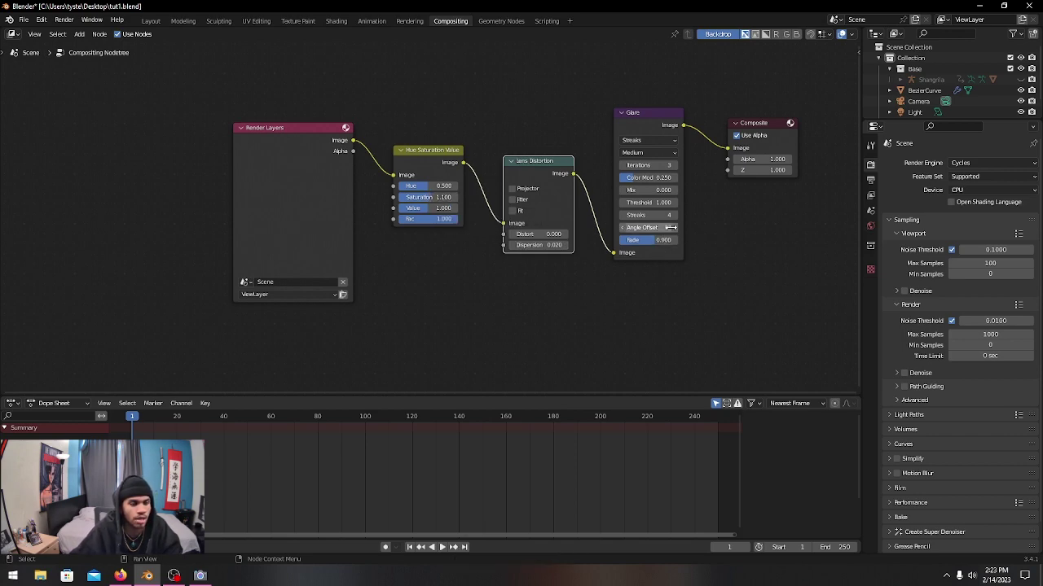
# Step: Set the Glare node's quality to High and its Fade to 0.865
pyautogui.click(655, 154)
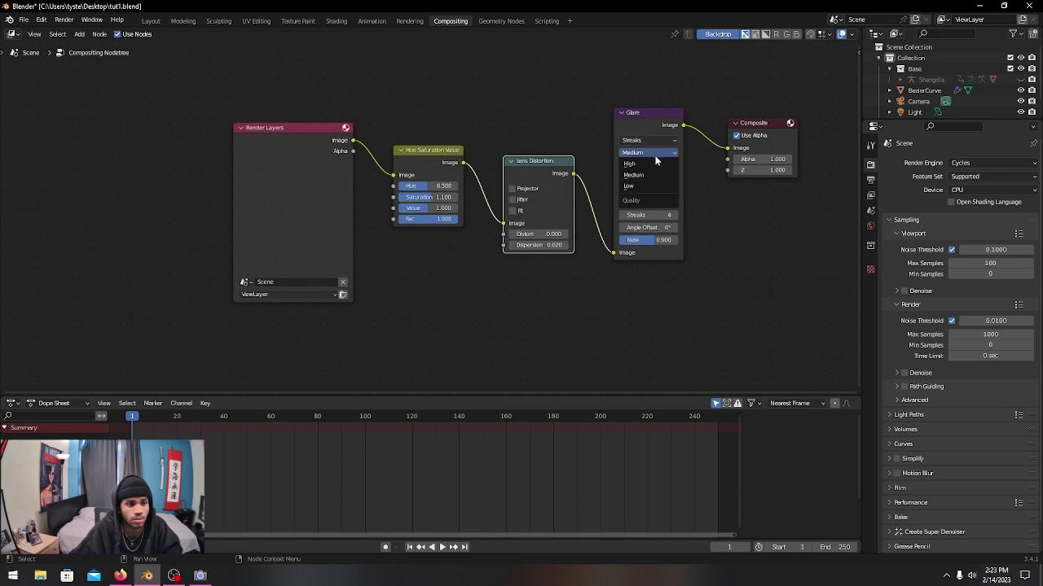
pyautogui.click(658, 164)
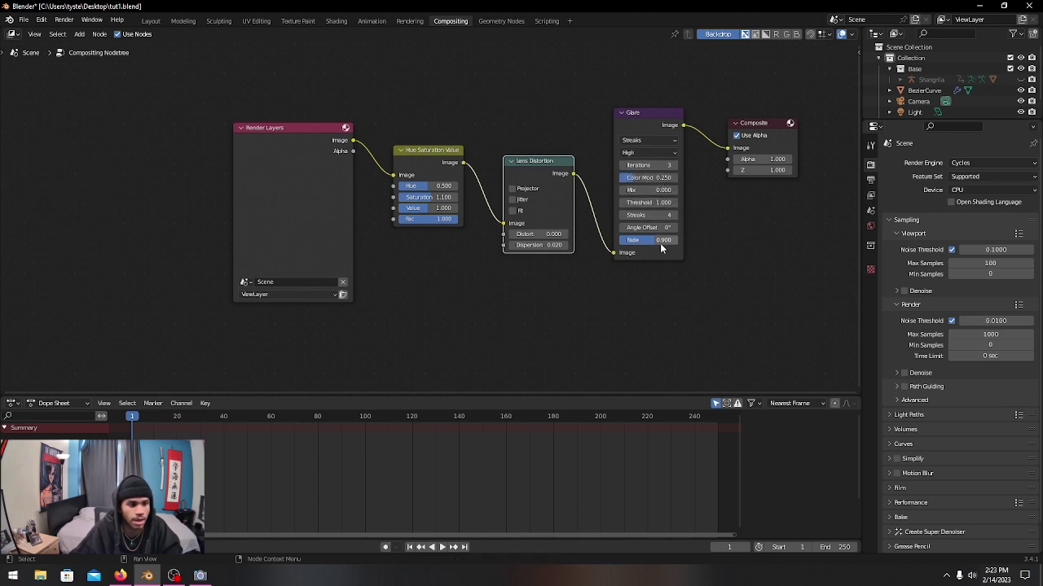
pyautogui.moveTo(661, 241); pyautogui.dragTo(651, 241)
pyautogui.click(703, 283)
# Step: Add a Viewer node in the free space below and beyond the Composite node
pyautogui.moveTo(710, 285); pyautogui.dragTo(647, 282, button='middle')
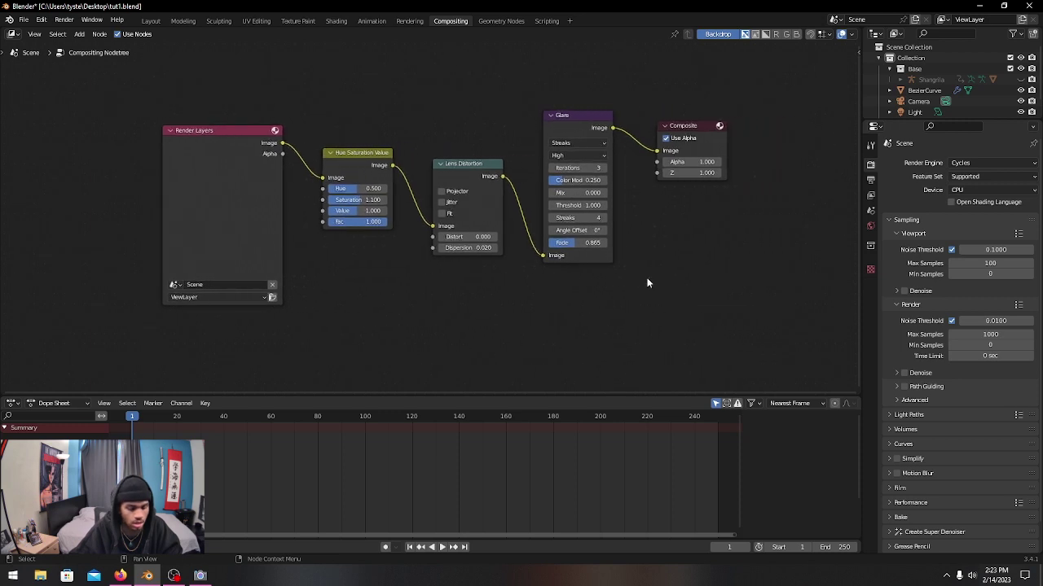
pyautogui.hotkey('shift', 'a')
pyautogui.click(648, 277)
pyautogui.write('vie')
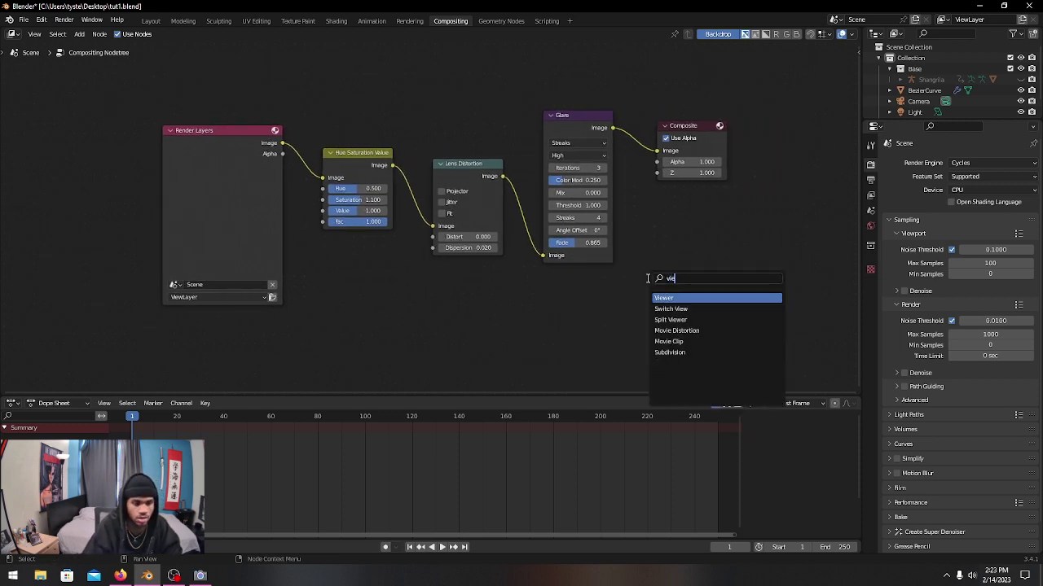
pyautogui.press('Return')
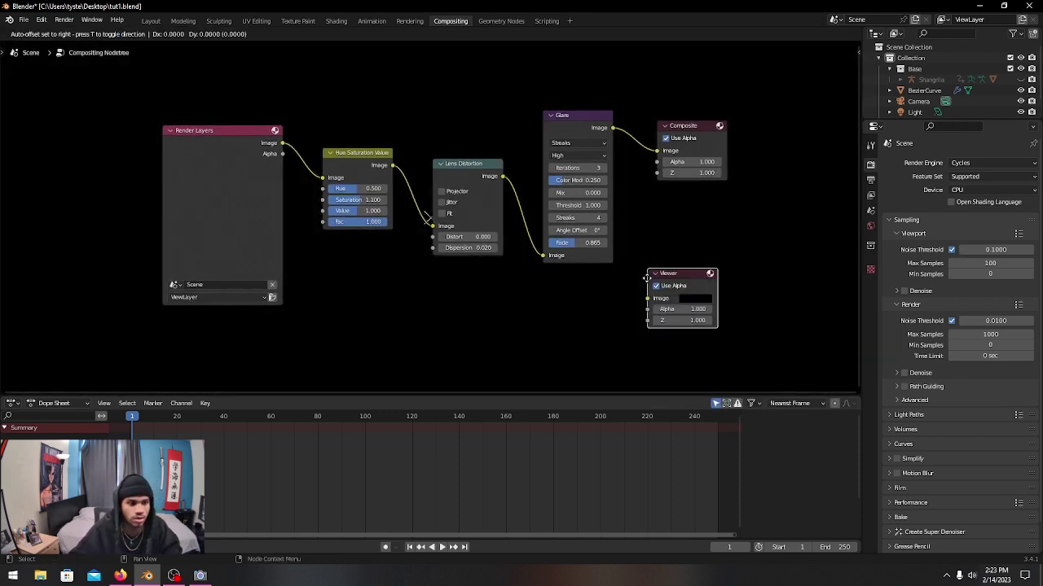
pyautogui.click(730, 223)
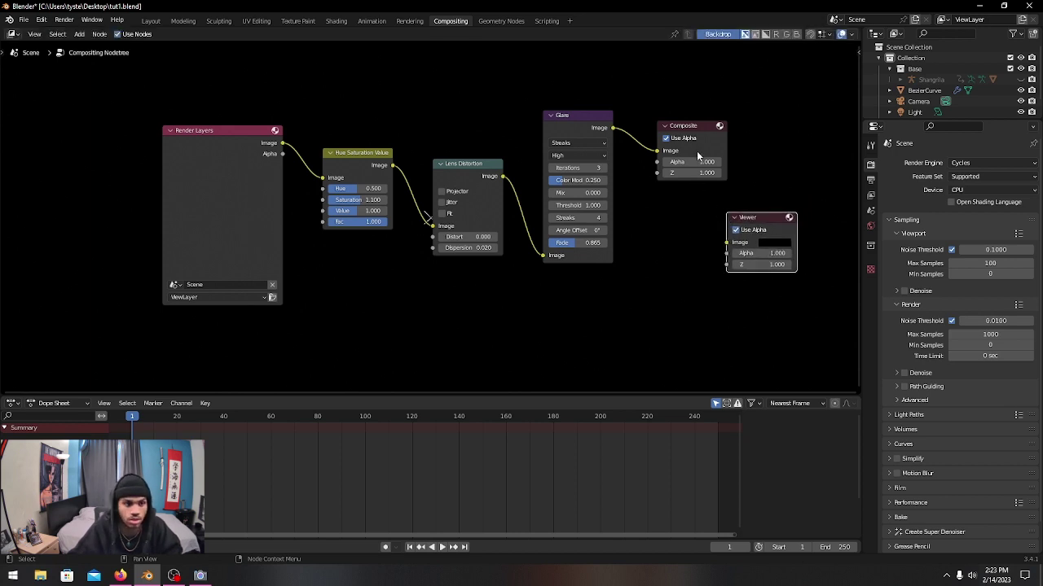
# Step: Move the Composite node higher and link the Glare node's Image output to the Viewer node's Image input as well
pyautogui.moveTo(697, 151); pyautogui.dragTo(695, 98)
pyautogui.moveTo(615, 128); pyautogui.dragTo(726, 242)
pyautogui.scroll(-2, 660, 262)
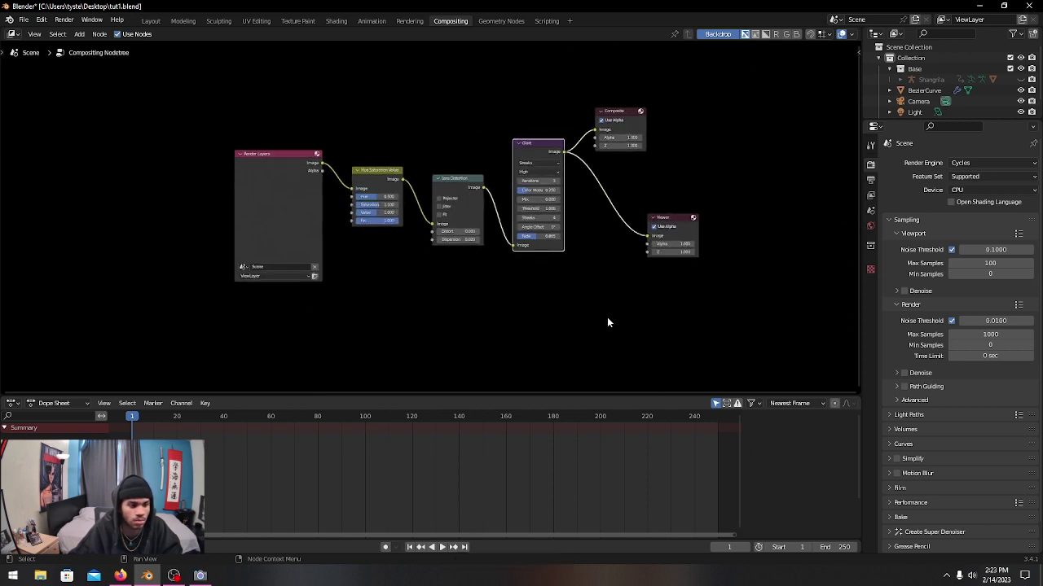
pyautogui.scroll(-1, 606, 309)
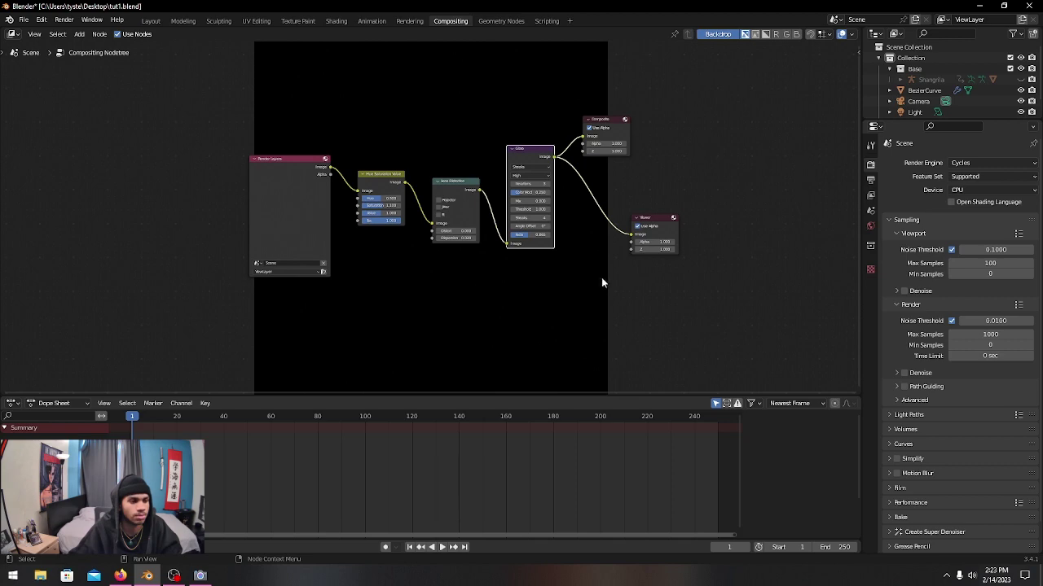
# Step: Leave the compositor node tree and return to the Layout workspace with the masked head
pyautogui.scroll(2, 628, 278)
pyautogui.scroll(1, 630, 281)
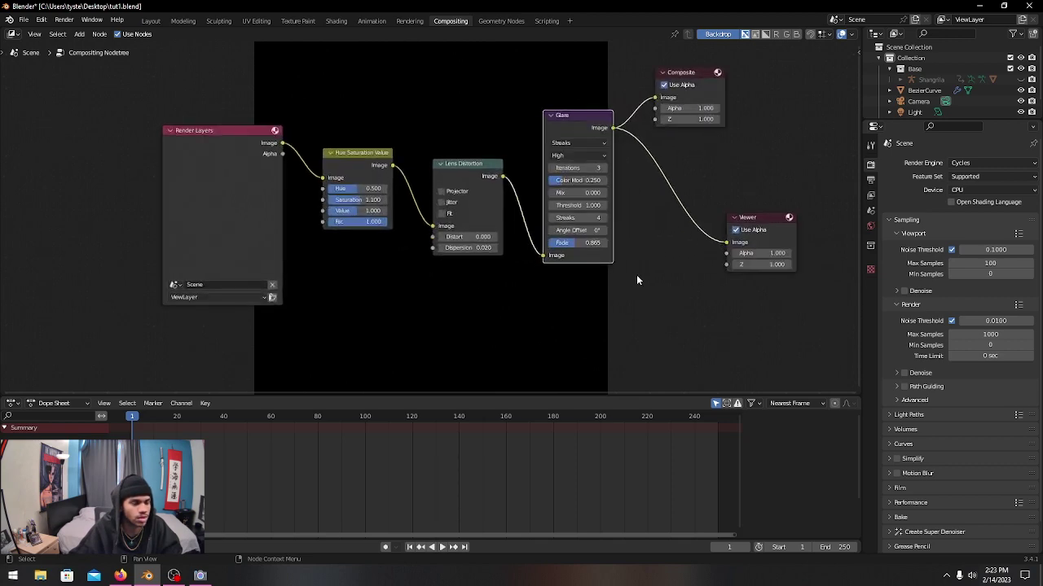
pyautogui.scroll(-1, 637, 280)
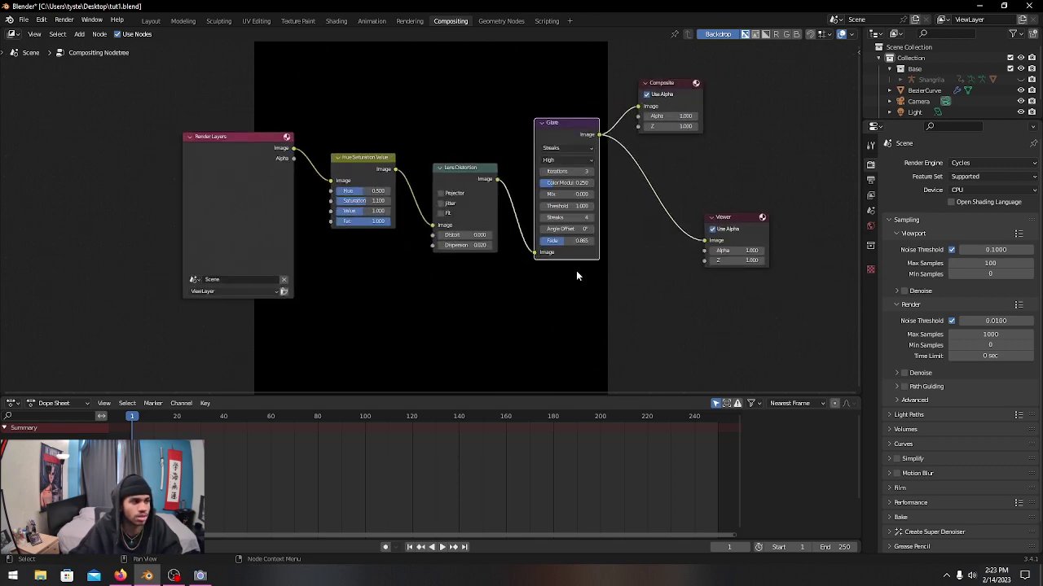
pyautogui.click(154, 23)
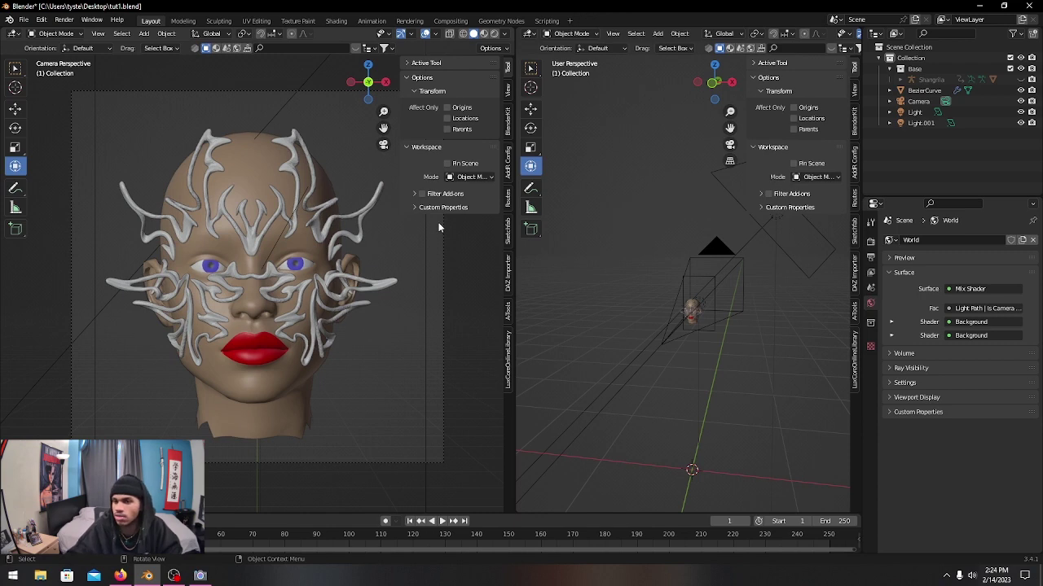